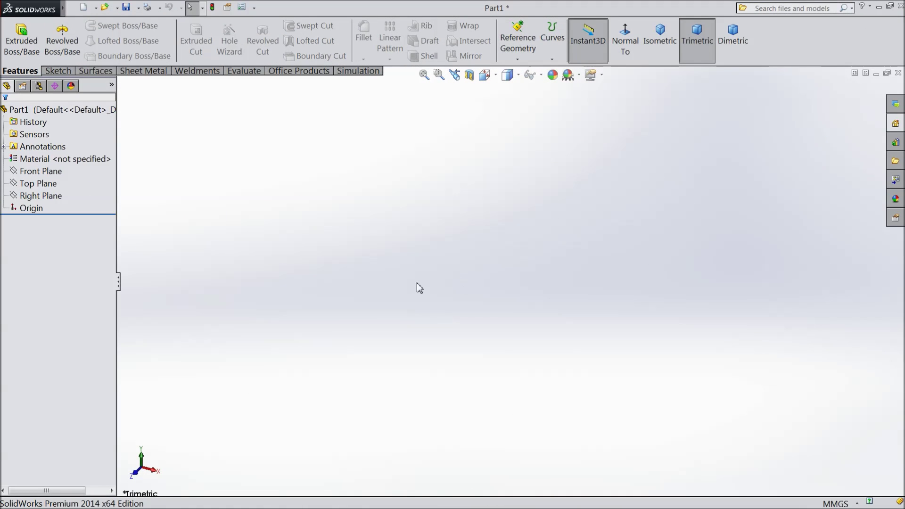
Start a sketch on the Right Plane and draw a horizontal construction centerline passing through the origin.
click(47, 195)
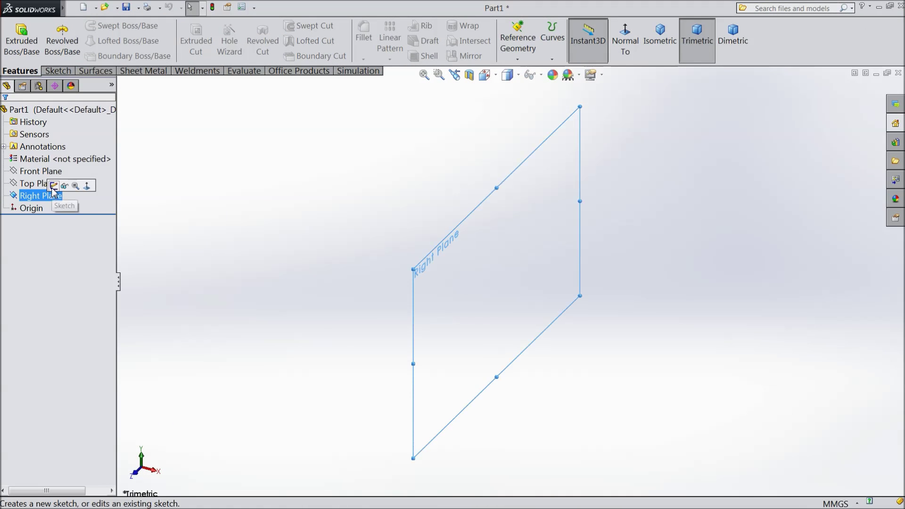
click(52, 187)
click(56, 71)
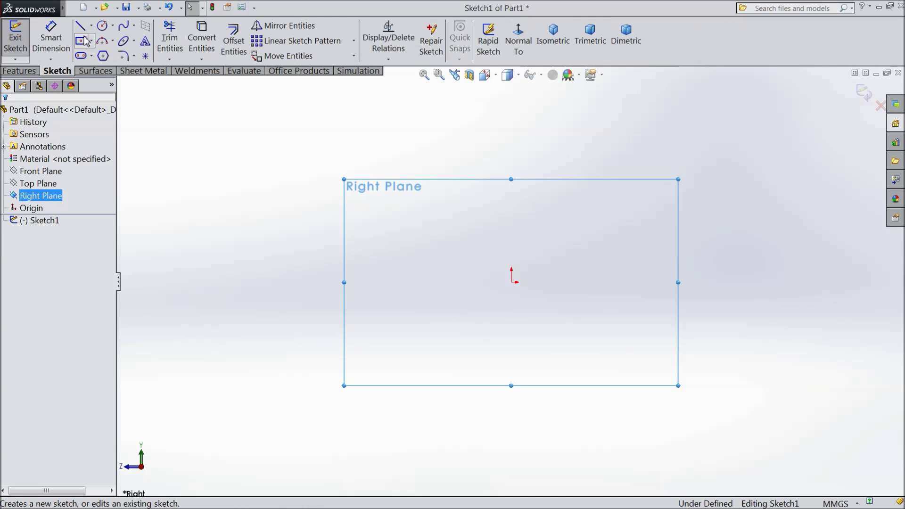
click(91, 26)
click(96, 55)
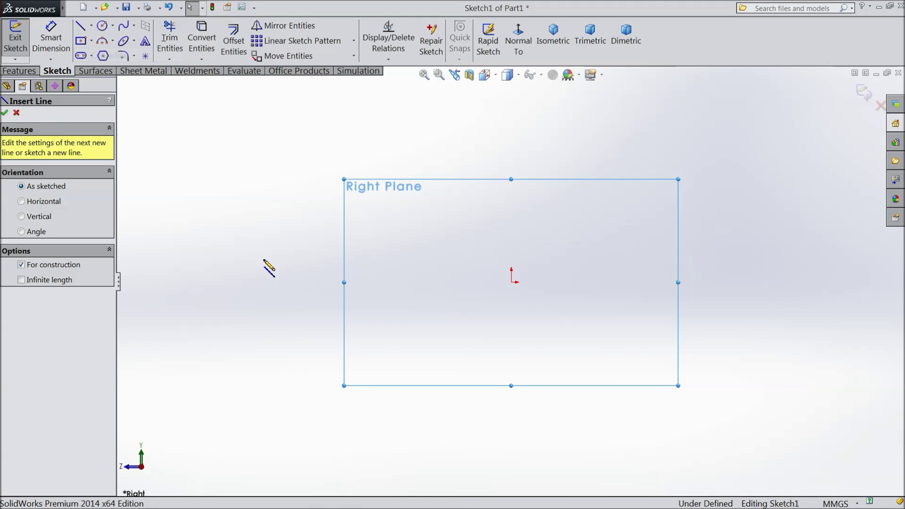
click(411, 283)
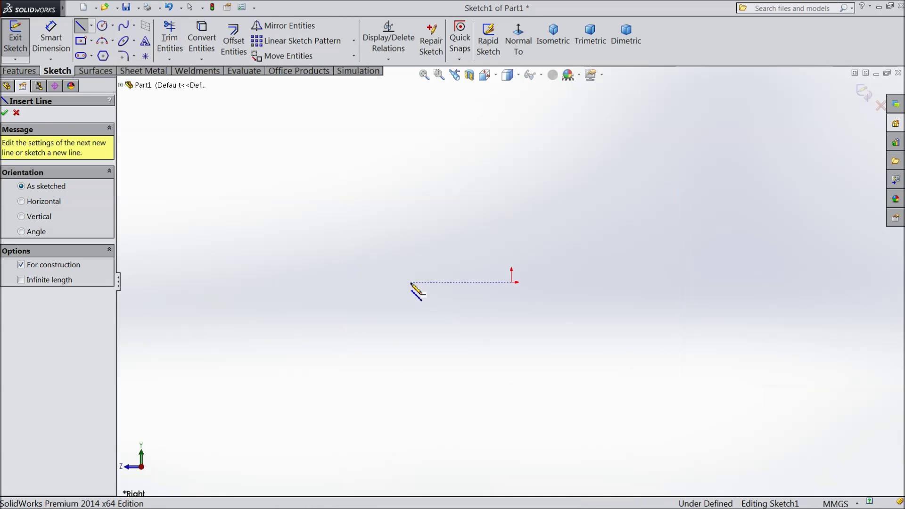
click(828, 282)
right_click(804, 323)
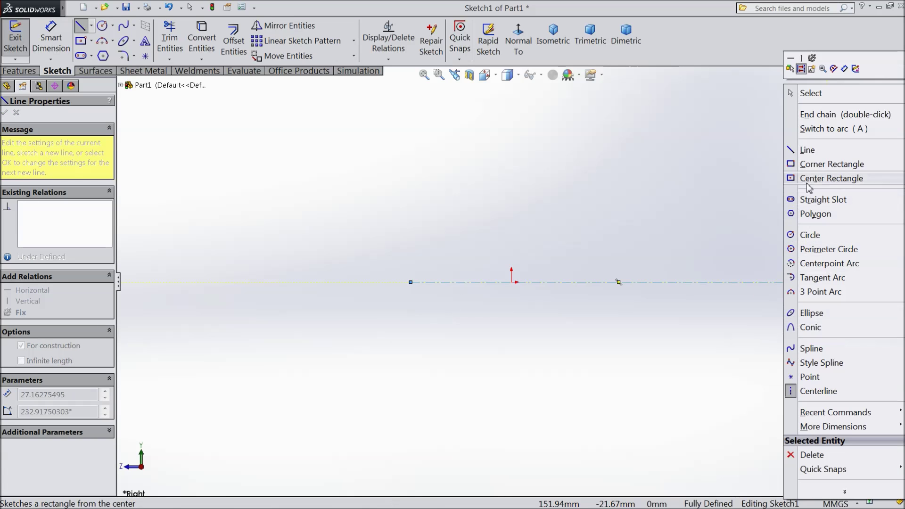
click(806, 93)
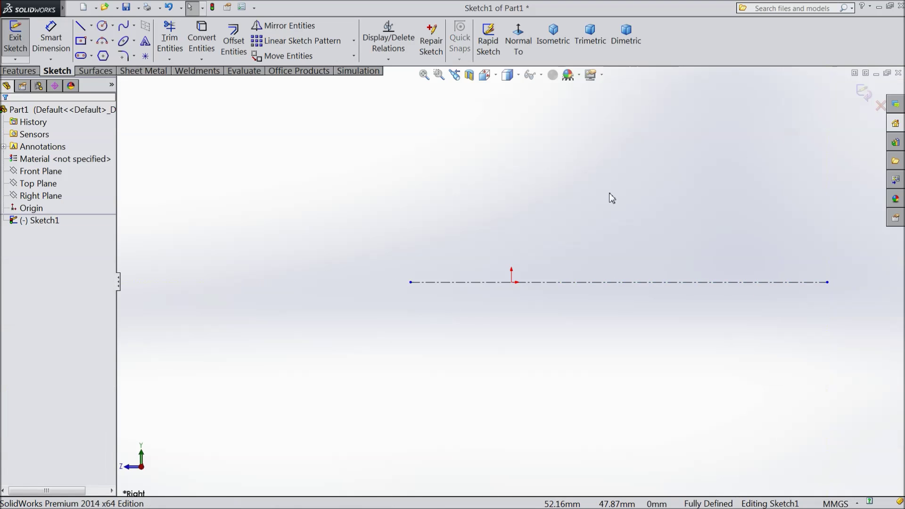
Draw a stepped chain of six lines, from about 52 mm along the centerline up to a point about 102 mm above the origin.
click(80, 29)
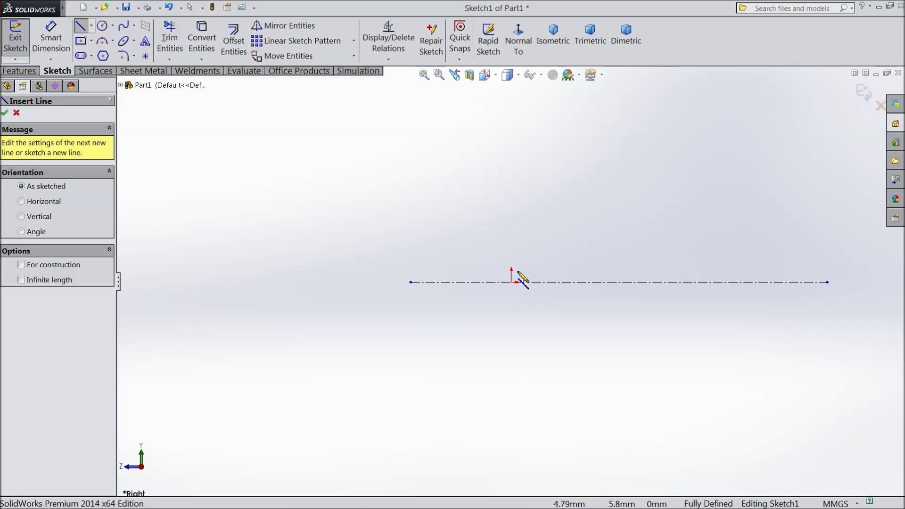
click(705, 282)
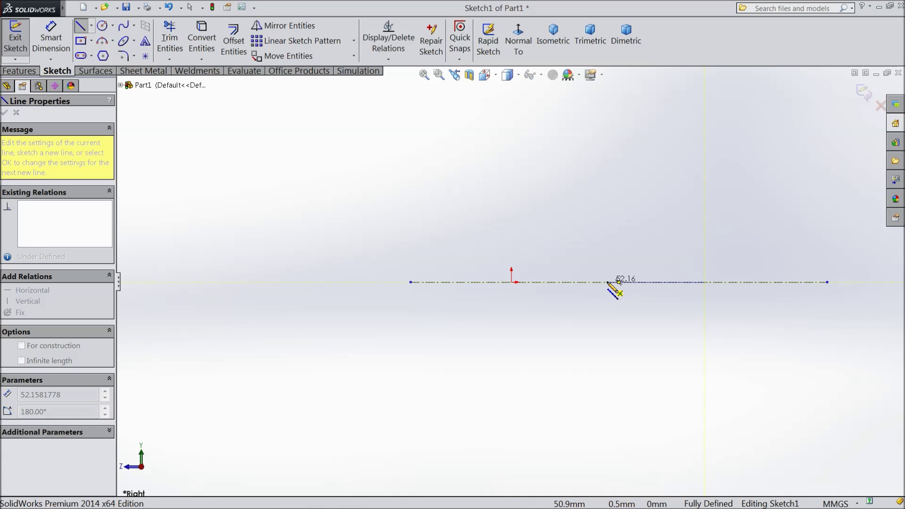
click(607, 282)
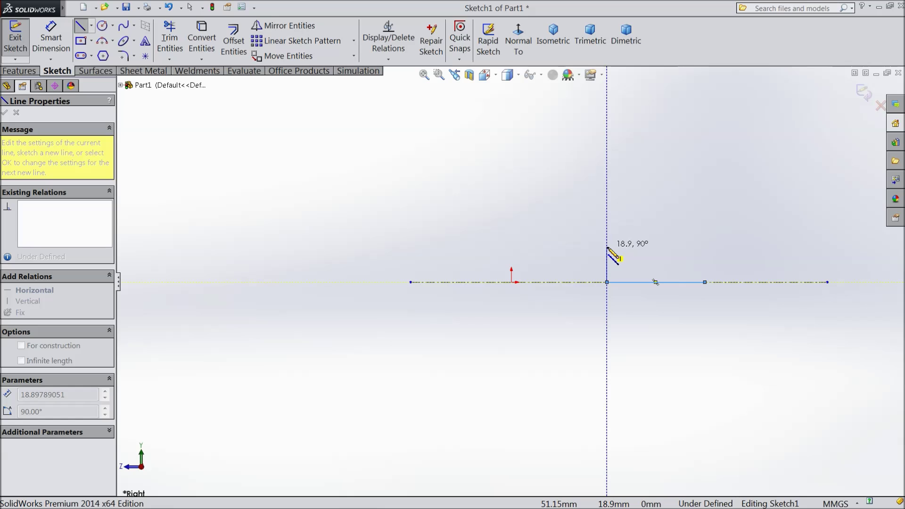
click(607, 246)
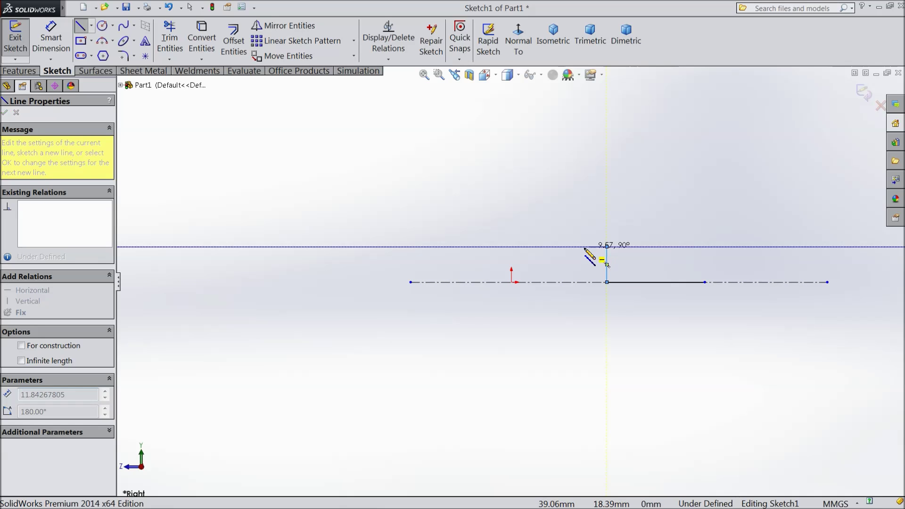
click(554, 246)
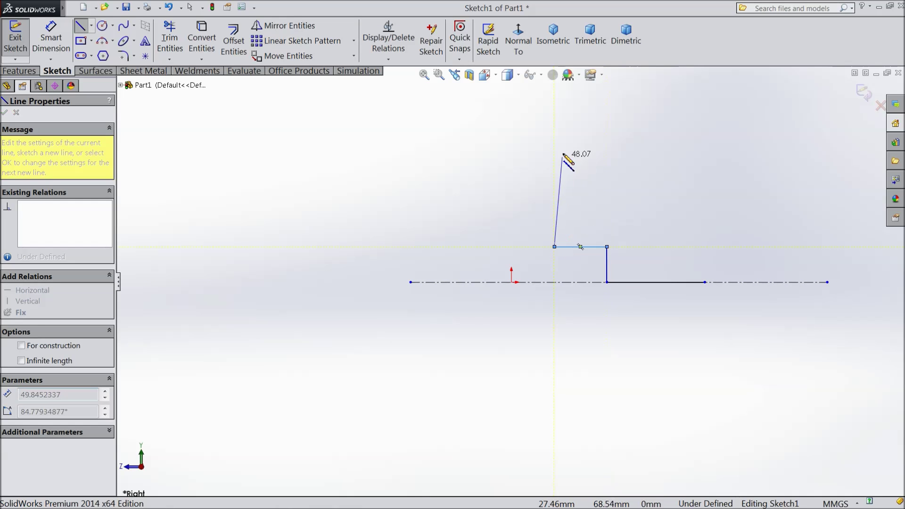
click(554, 129)
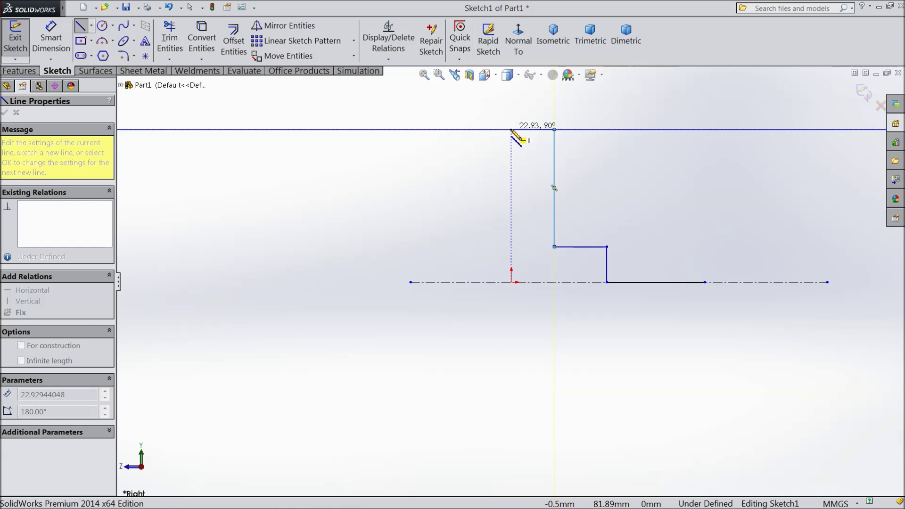
click(511, 129)
click(511, 93)
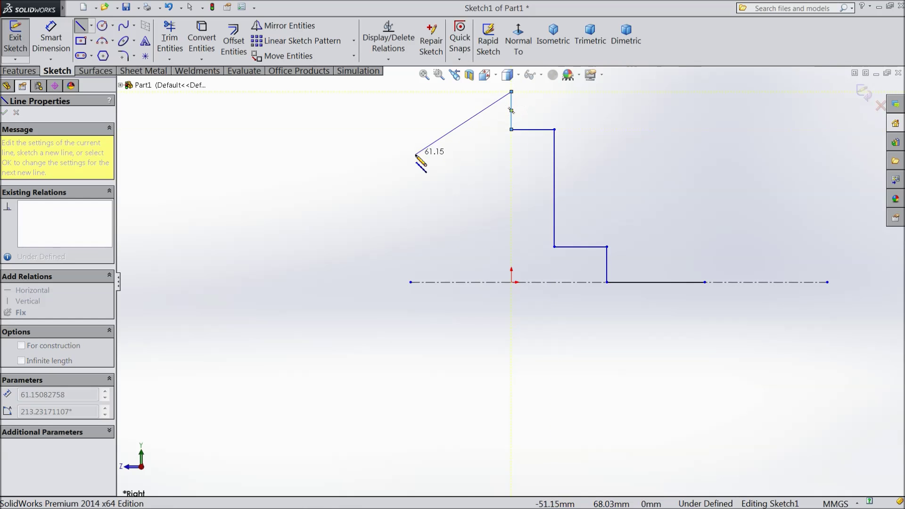
right_click(417, 147)
click(436, 86)
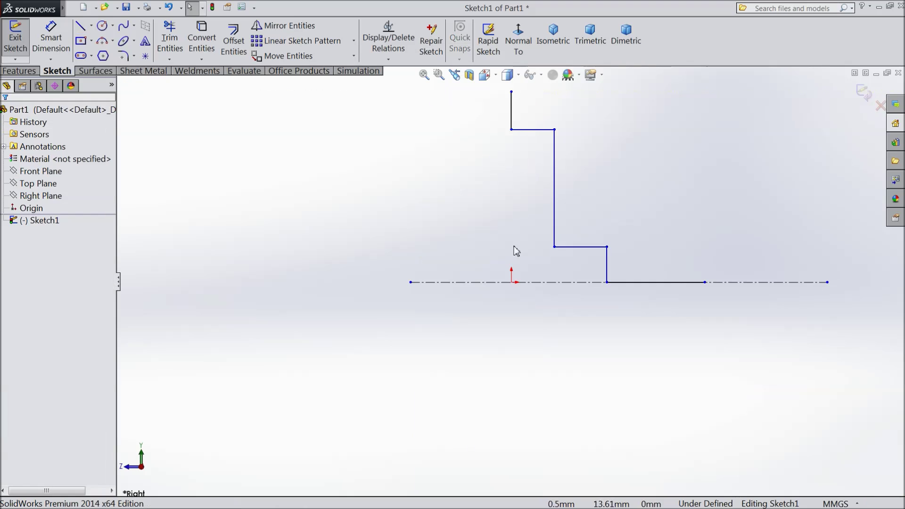
Add a vertical relation between the origin and the inner corner of the profile's uppermost step.
click(511, 282)
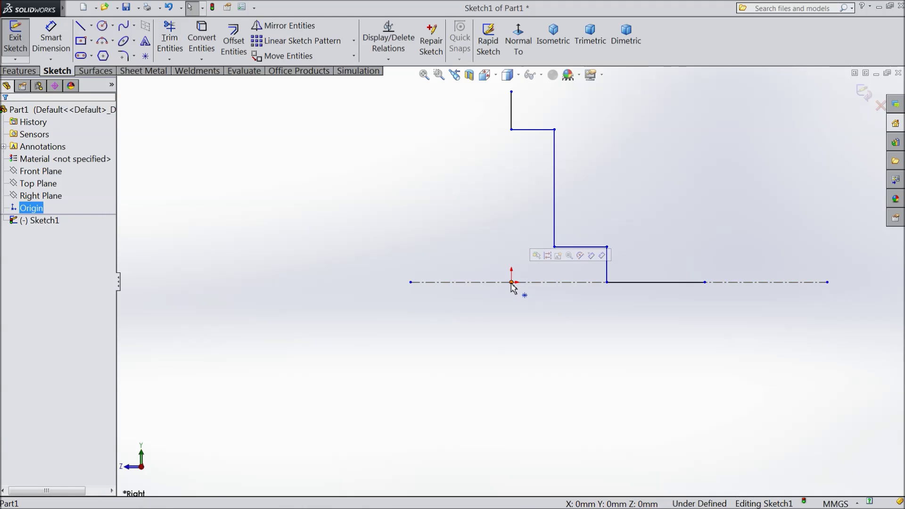
ctrl+click(511, 129)
click(535, 92)
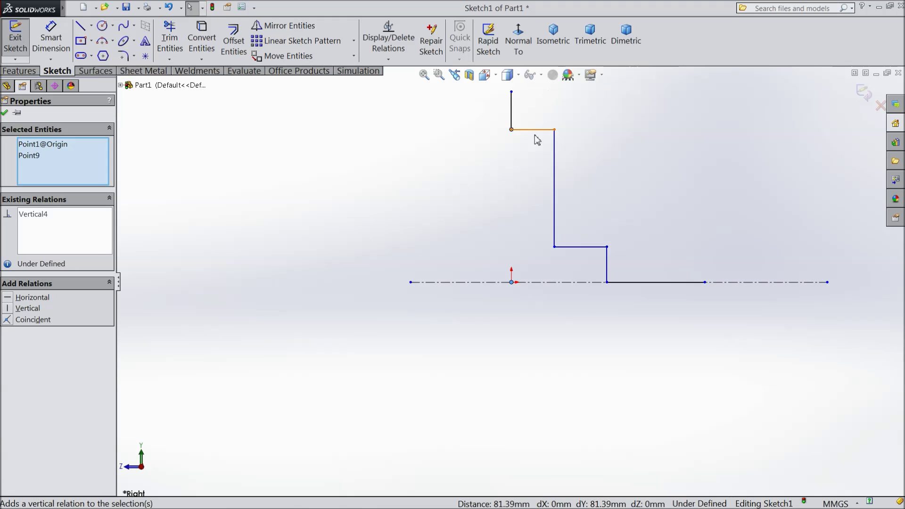
key(f)
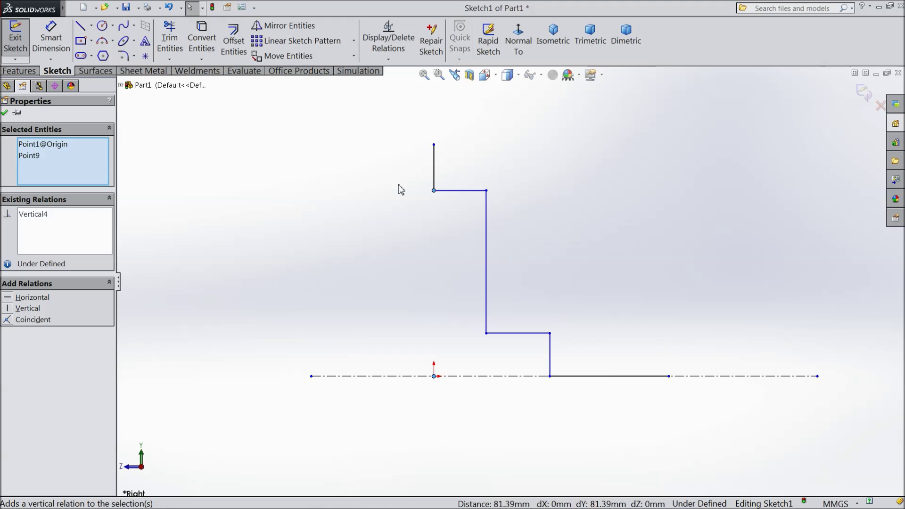
click(4, 112)
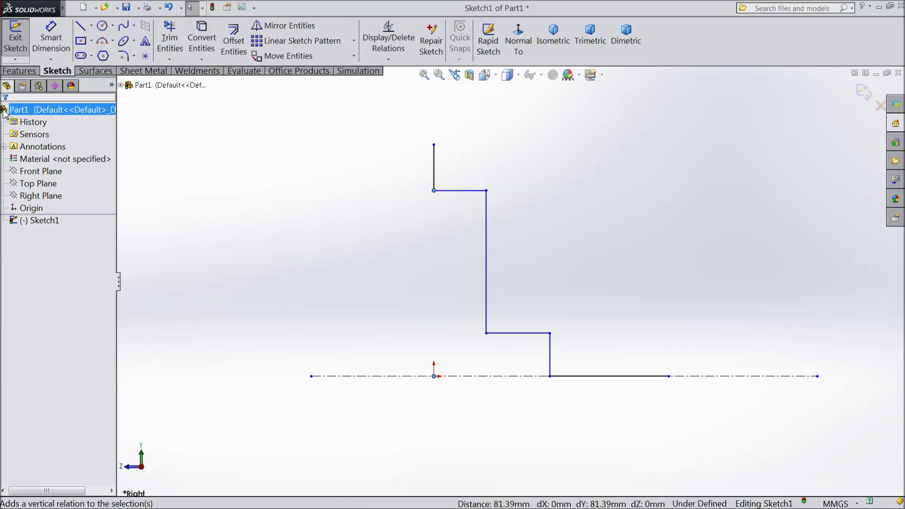
Dimension the height from the centerline to the profile's upper endpoint as 92.5 mm.
click(52, 48)
click(434, 144)
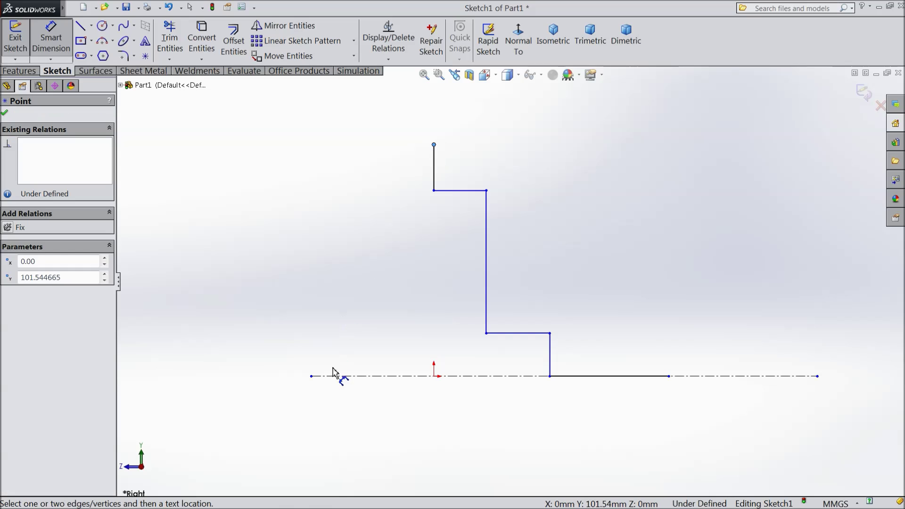
click(335, 377)
click(260, 276)
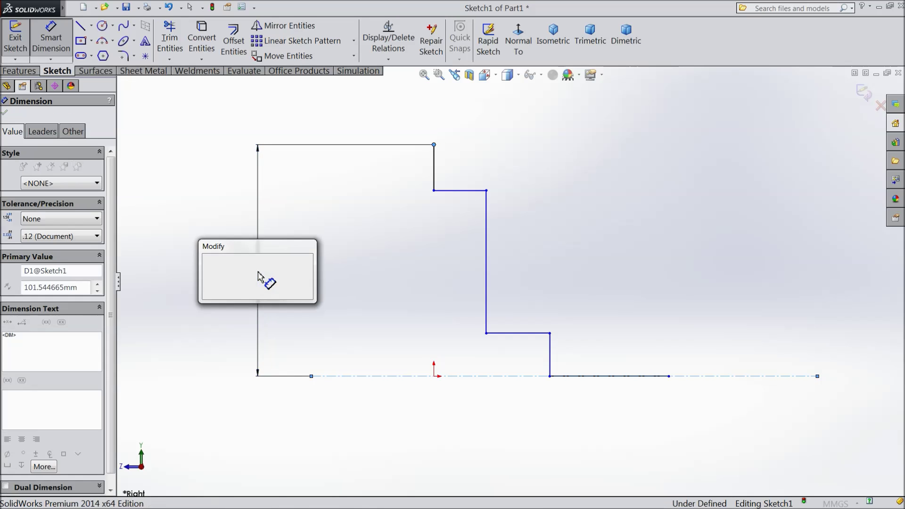
text(8)
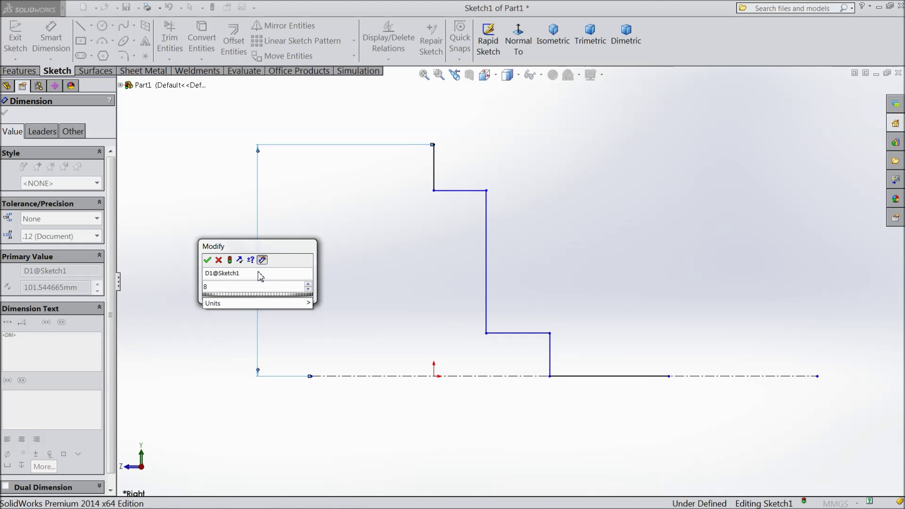
key(BackSpace)
text(92.5)
click(207, 260)
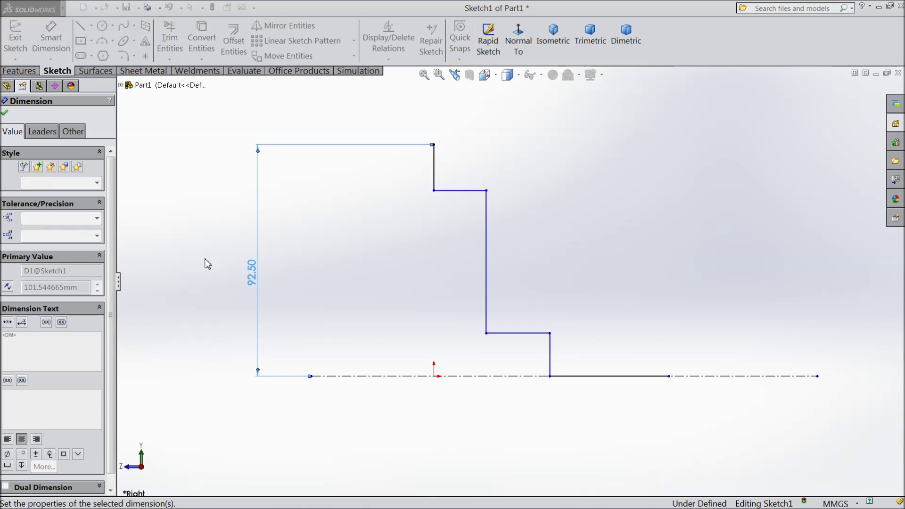
Dimension the distance between the upper horizontal step line and the centerline as 75 mm.
click(454, 192)
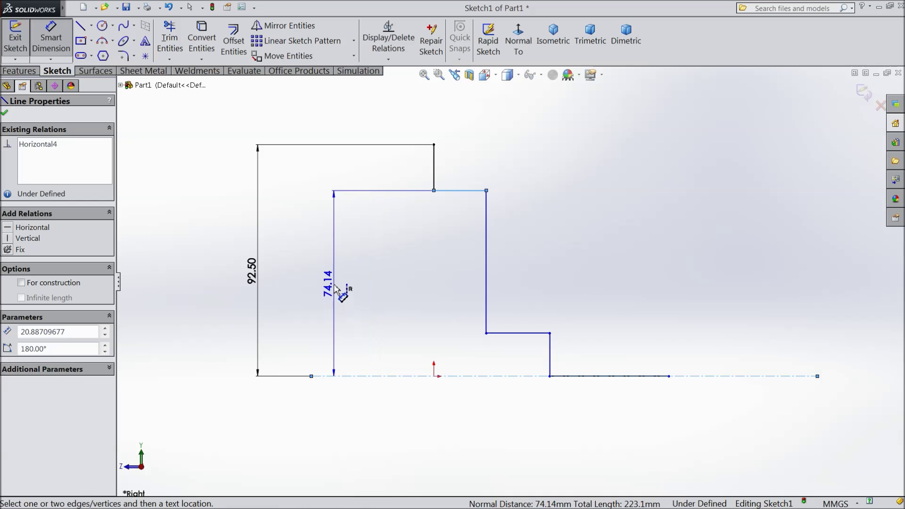
click(336, 289)
text(75)
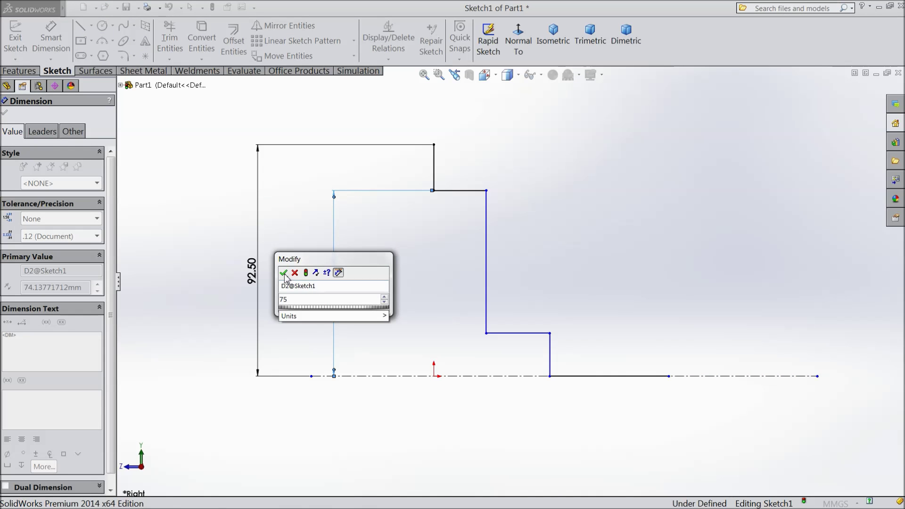
click(283, 272)
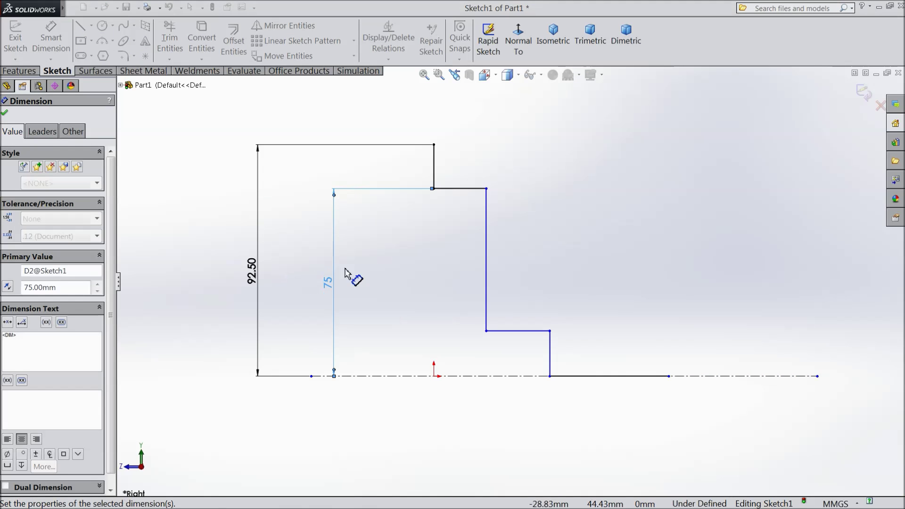
Set the length of the upper horizontal step line to 15 mm and the lower one to 10 mm.
click(466, 189)
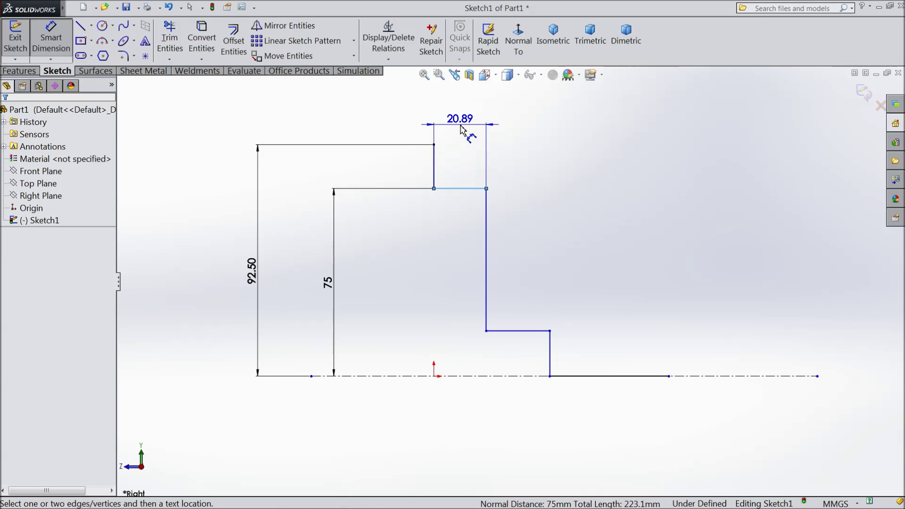
click(460, 128)
text(15)
key(Return)
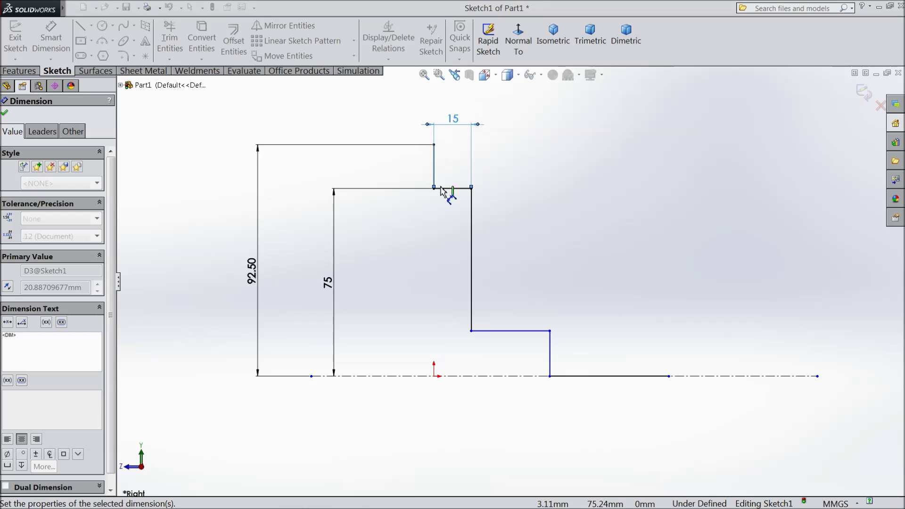
click(511, 332)
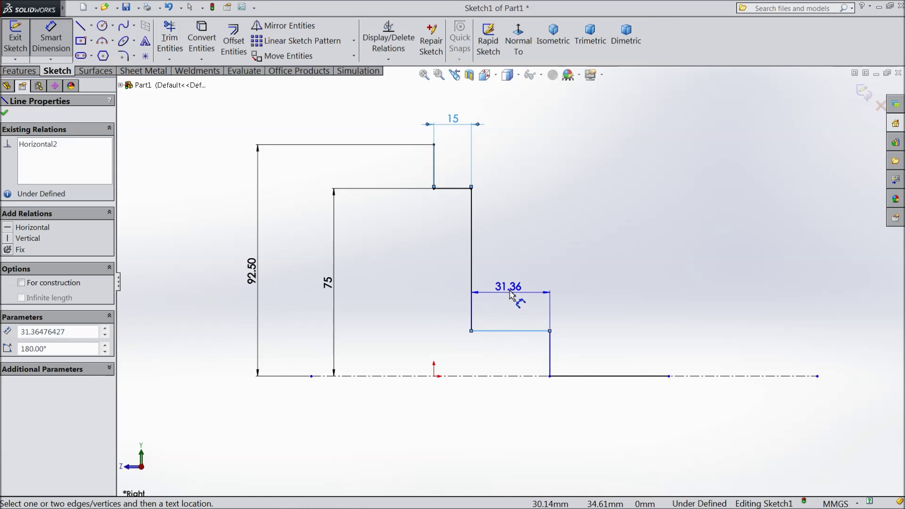
click(492, 284)
text(10)
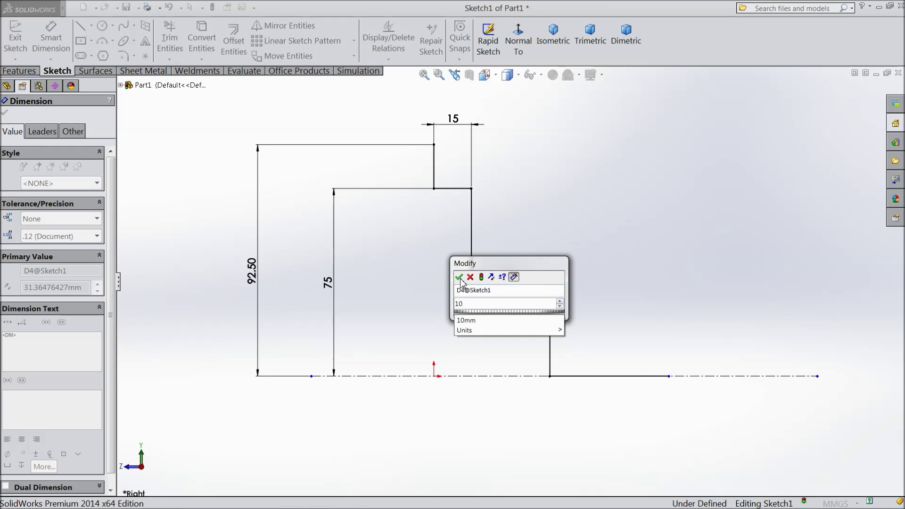
click(459, 277)
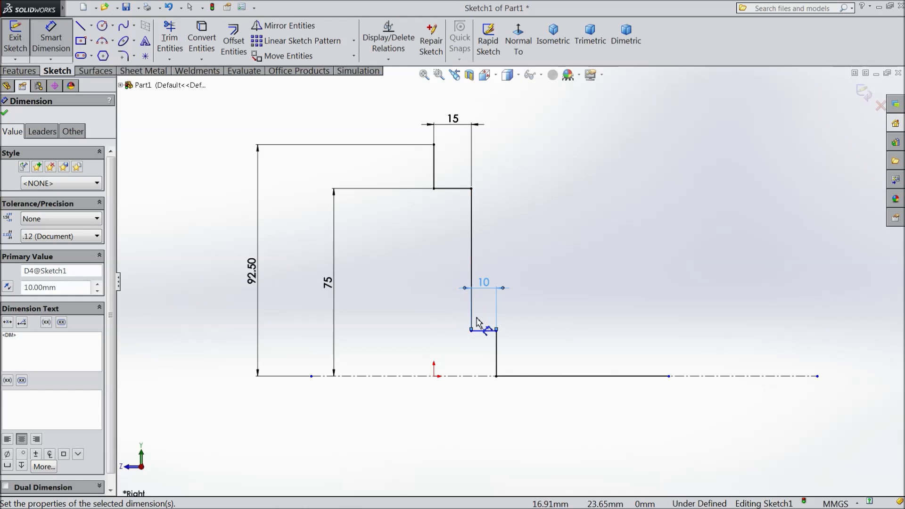
Dimension the short vertical line rising from the centerline as 13 mm and finish dimensioning.
click(496, 351)
click(394, 355)
text(13)
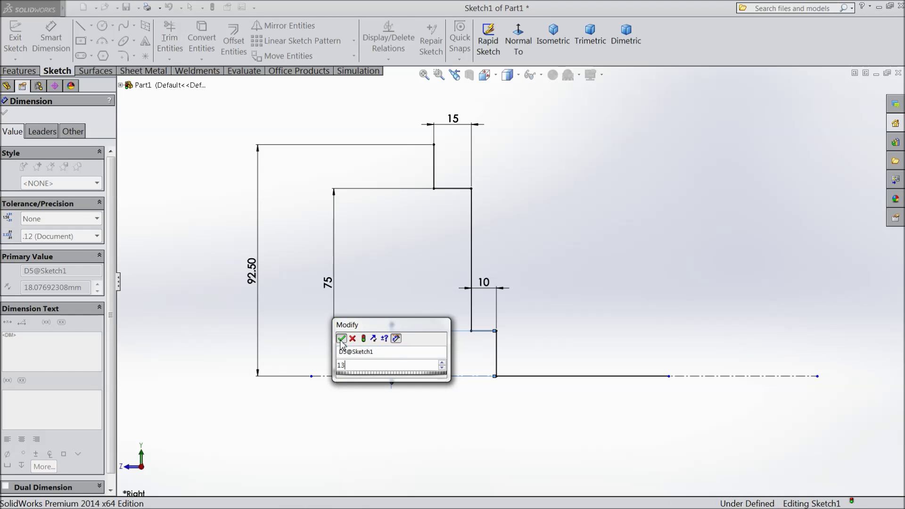
key(Return)
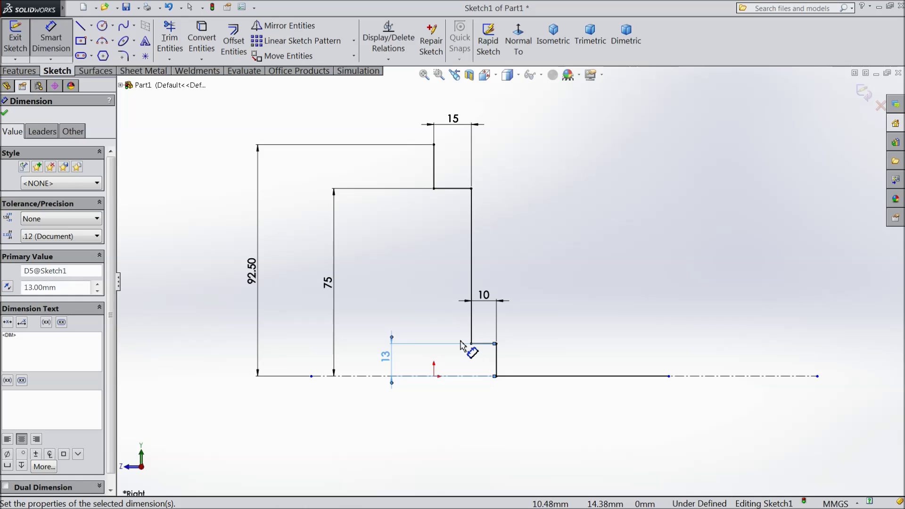
click(6, 115)
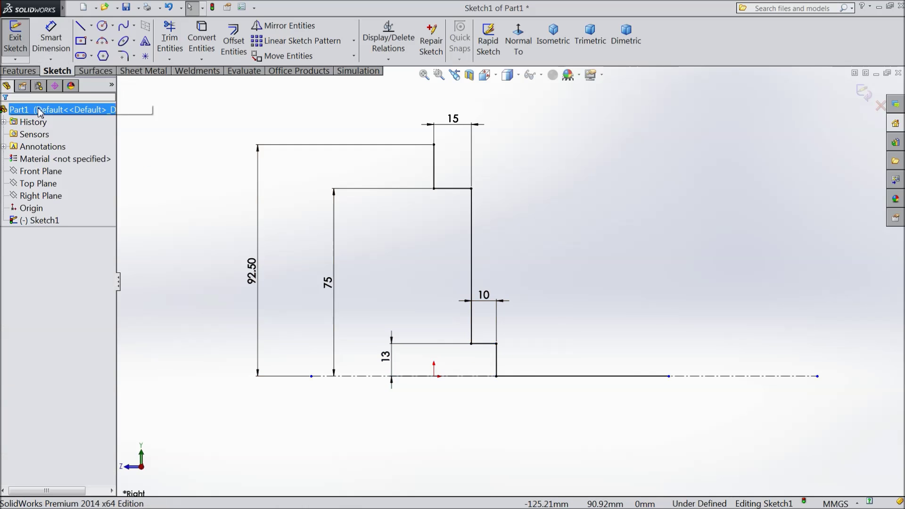
Draw connected lines from the profile's upper endpoint: about 100 mm horizontally, 17.5 mm down, and back horizontally level with the upper step.
click(81, 28)
click(434, 144)
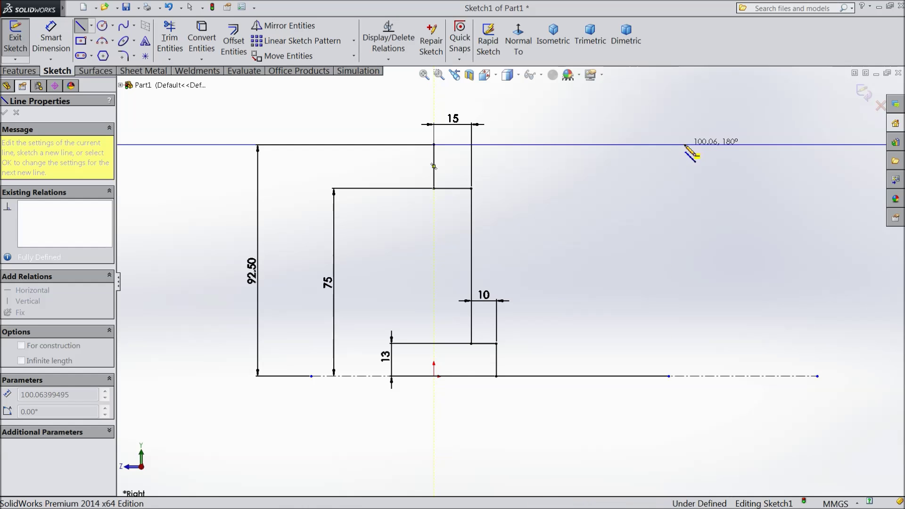
click(684, 144)
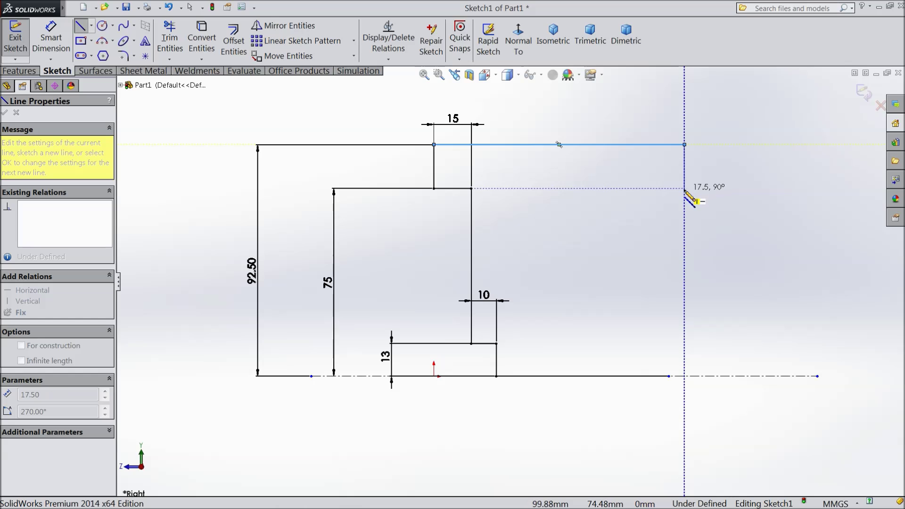
click(684, 188)
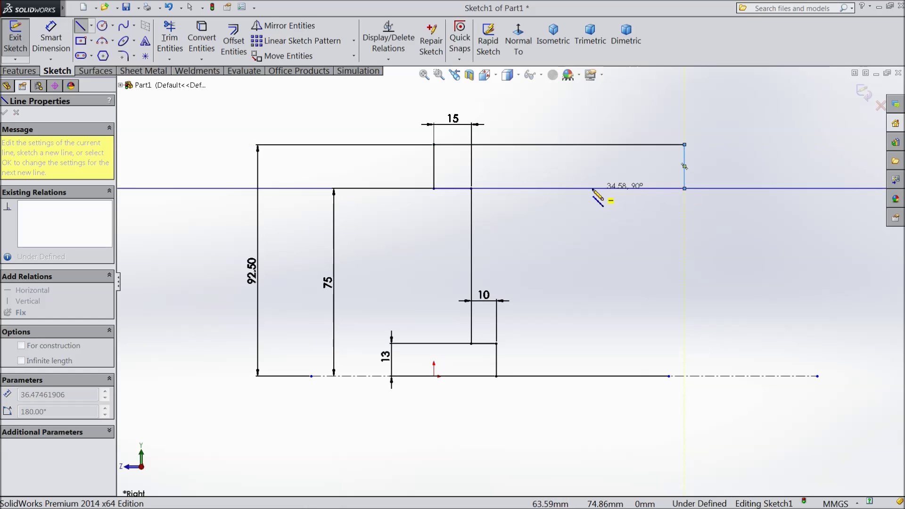
click(539, 188)
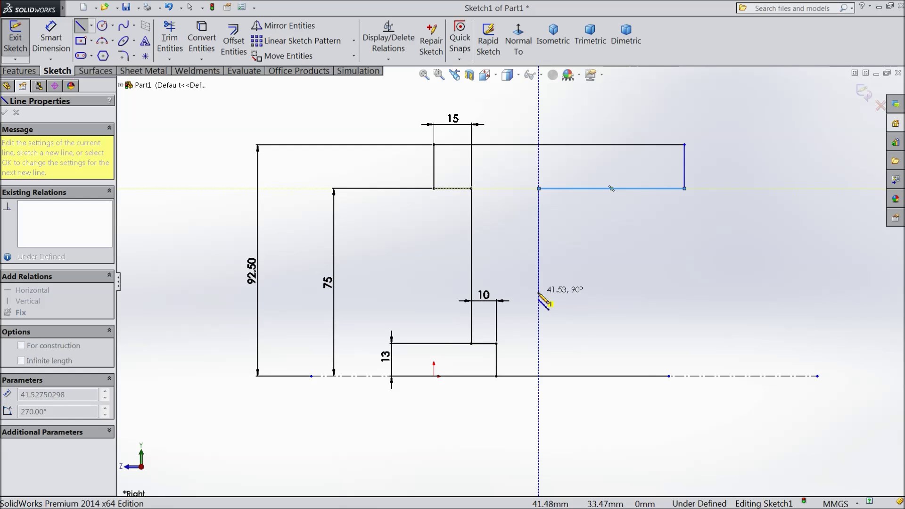
Continue the line chain about 41.5 mm down, out through two steps, and about 22.3 mm down to the baseline's endpoint to close the profile.
click(539, 292)
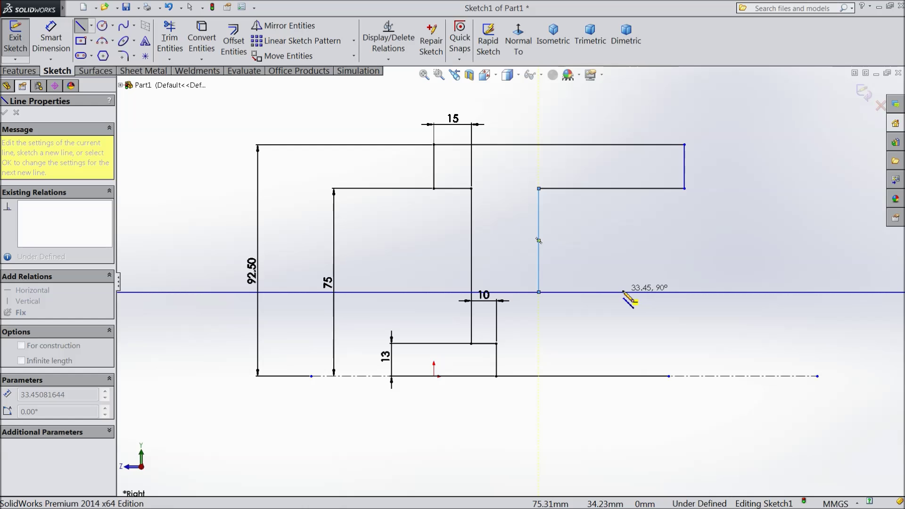
click(608, 292)
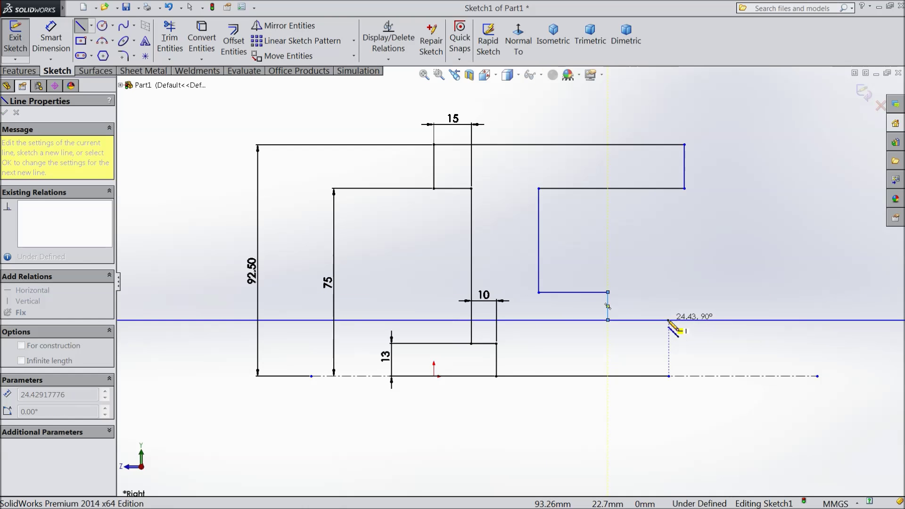
click(668, 320)
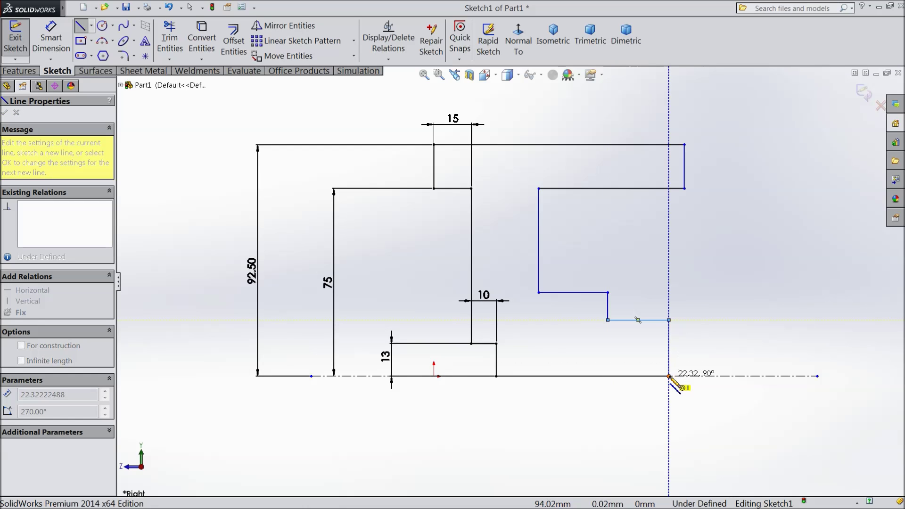
click(668, 375)
right_click(711, 297)
click(738, 142)
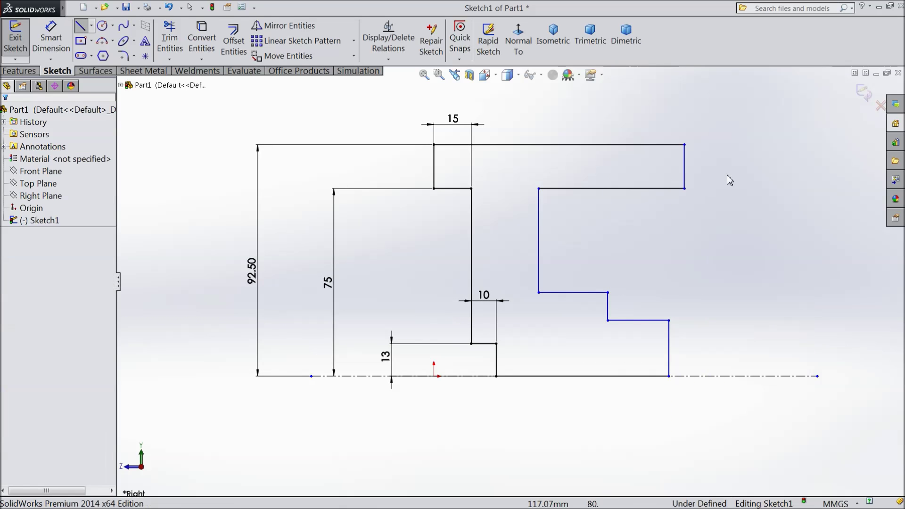
Dimension the length of the profile's top horizontal line as 78 mm and leave the dimension tool.
scroll(720, 202, down, 2)
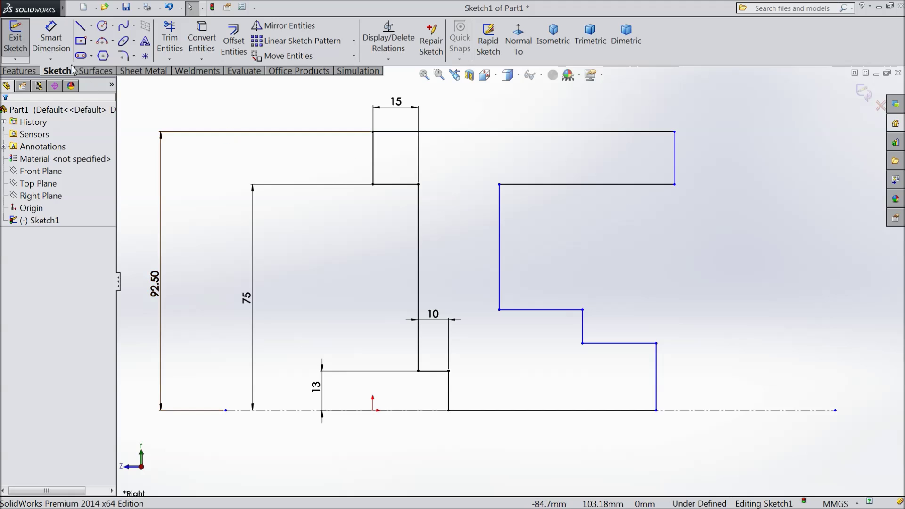
click(51, 38)
click(504, 132)
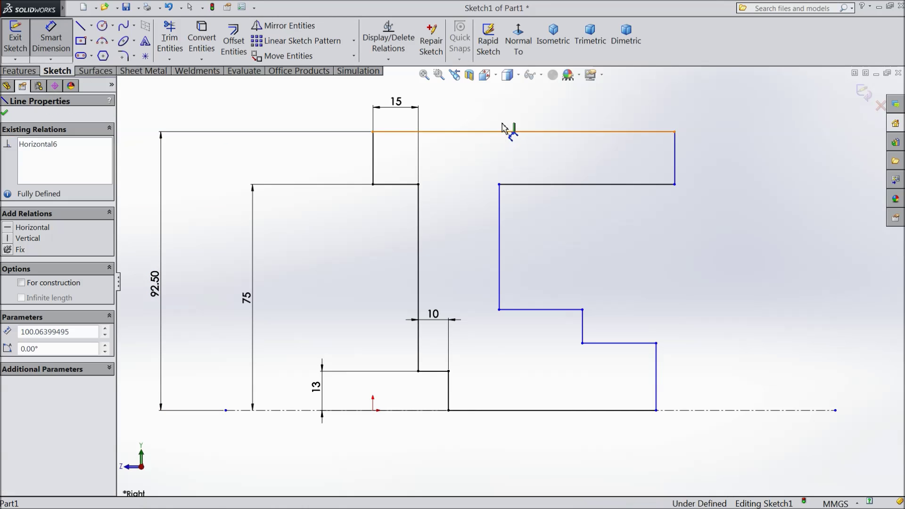
click(505, 94)
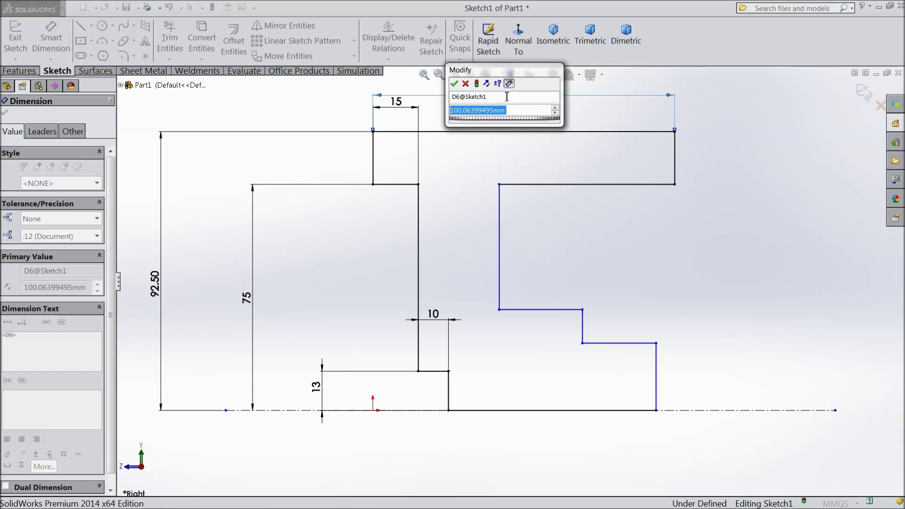
text(78)
key(Return)
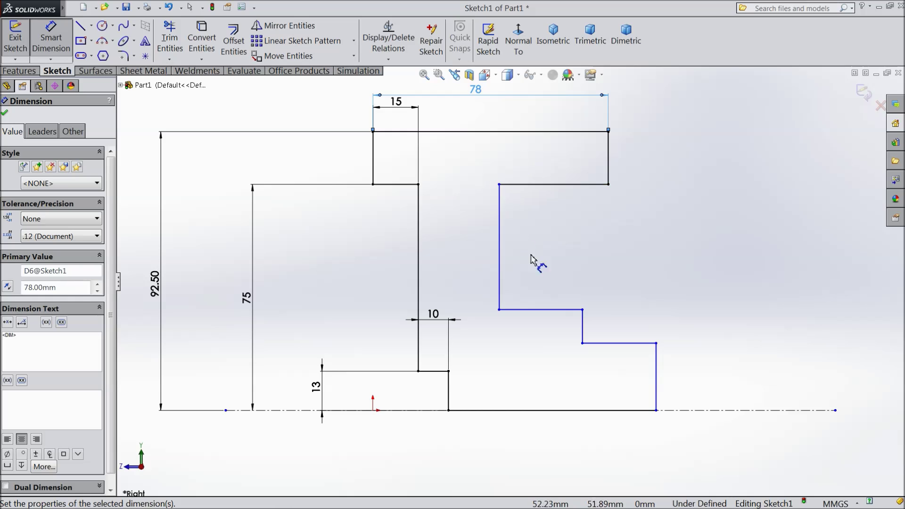
key(Escape)
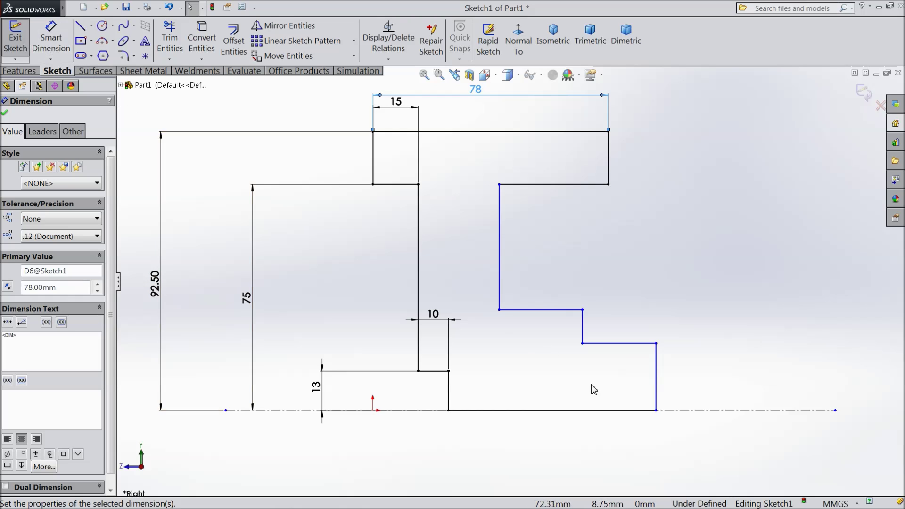
Shift the baseline's right endpoint inward of the top flange's end edge, then move the lower step's inner corner inward to about 59.3 mm.
drag(656, 414, 597, 410)
click(582, 343)
drag(582, 343, 552, 344)
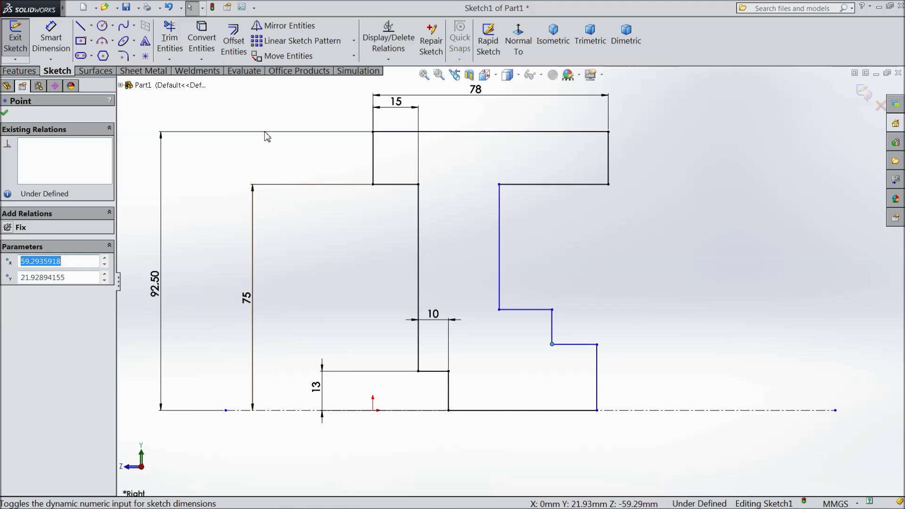
Dimension the horizontal offset between the top flange's right end edge and the lower right vertical edge as 2 mm.
click(51, 43)
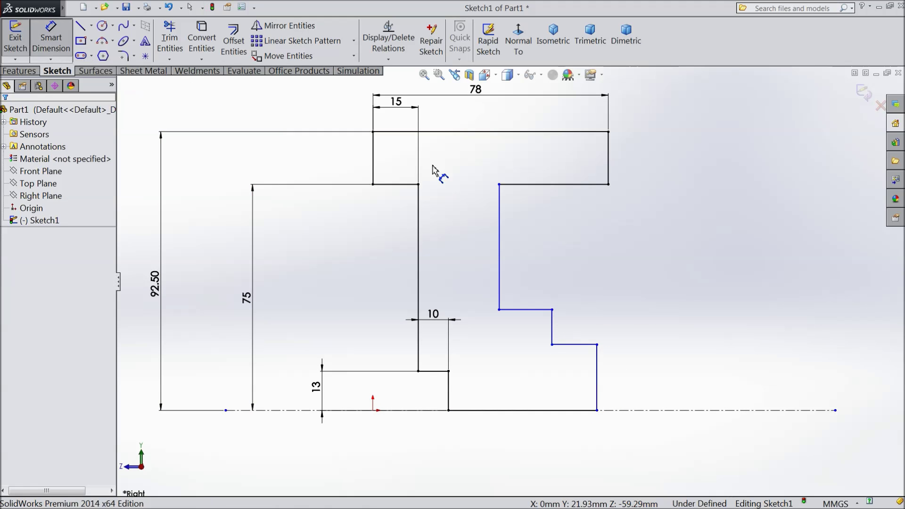
click(607, 178)
click(597, 377)
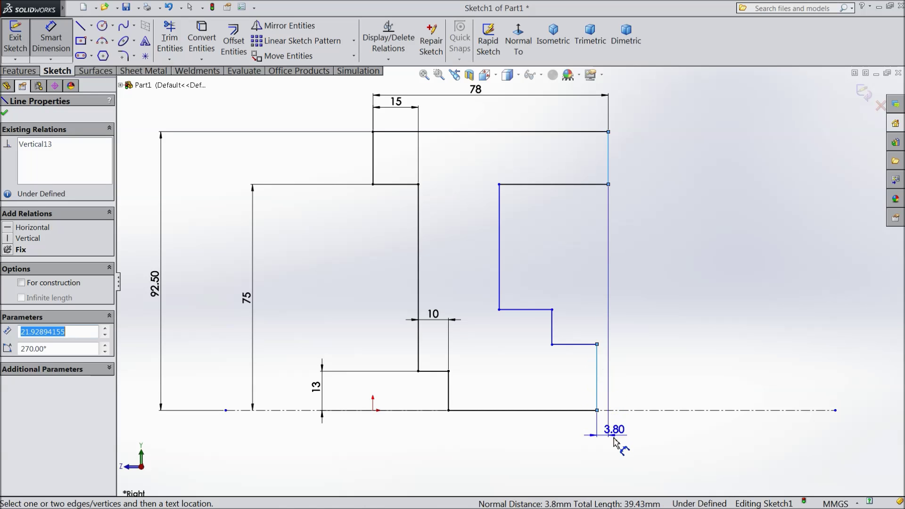
click(612, 441)
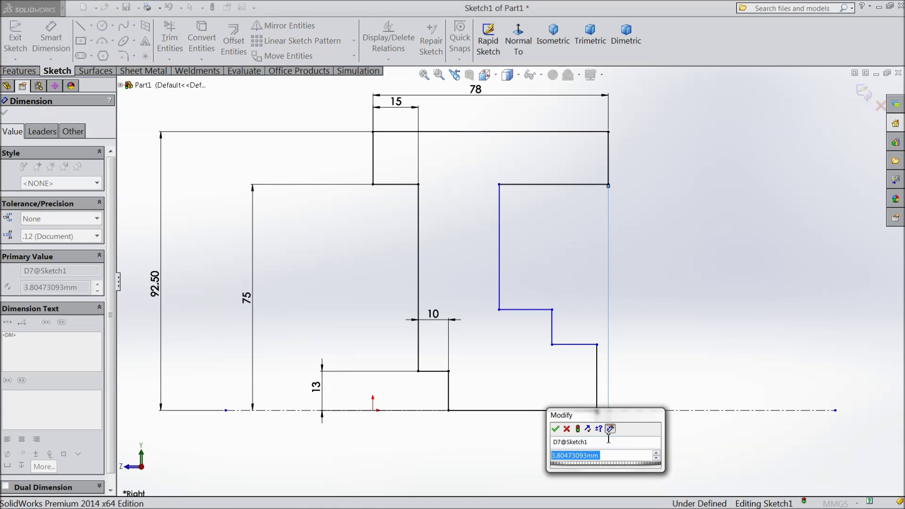
text(2)
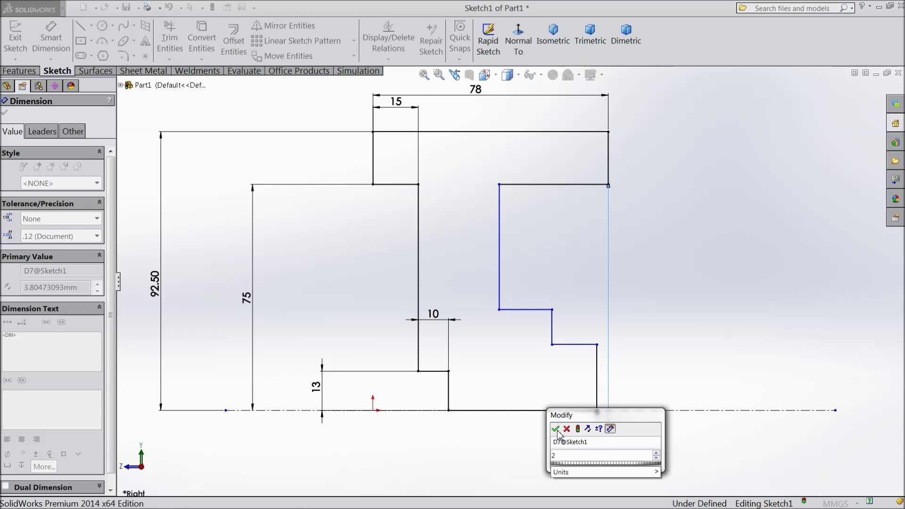
click(555, 429)
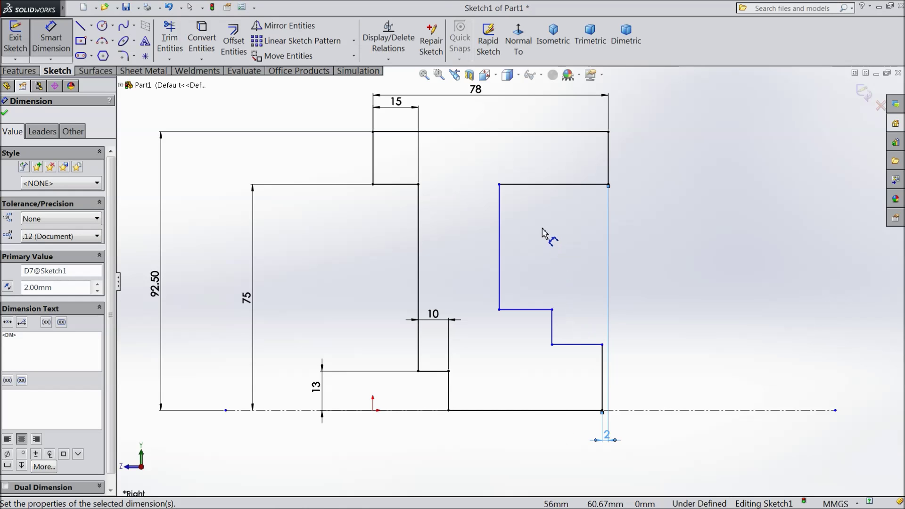
Dimension the distance from the top flange's right end edge to the long inner vertical line as 47 mm.
click(608, 172)
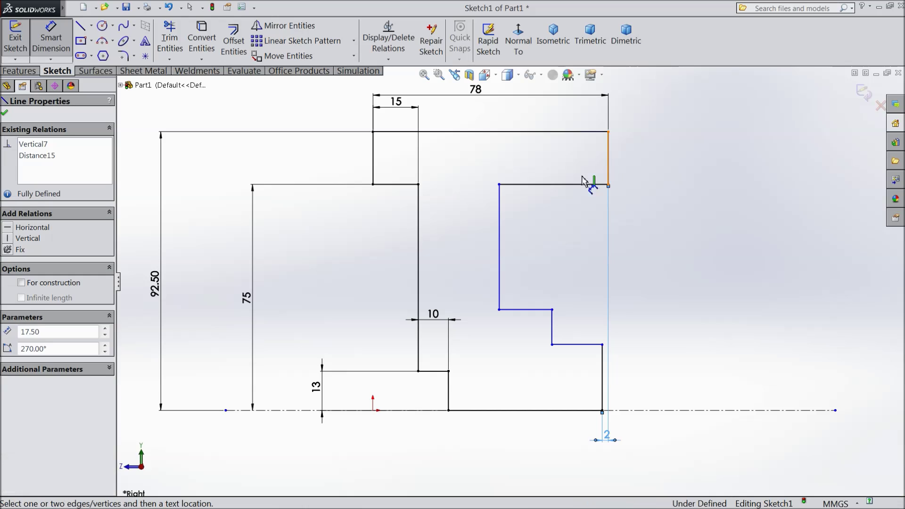
click(499, 226)
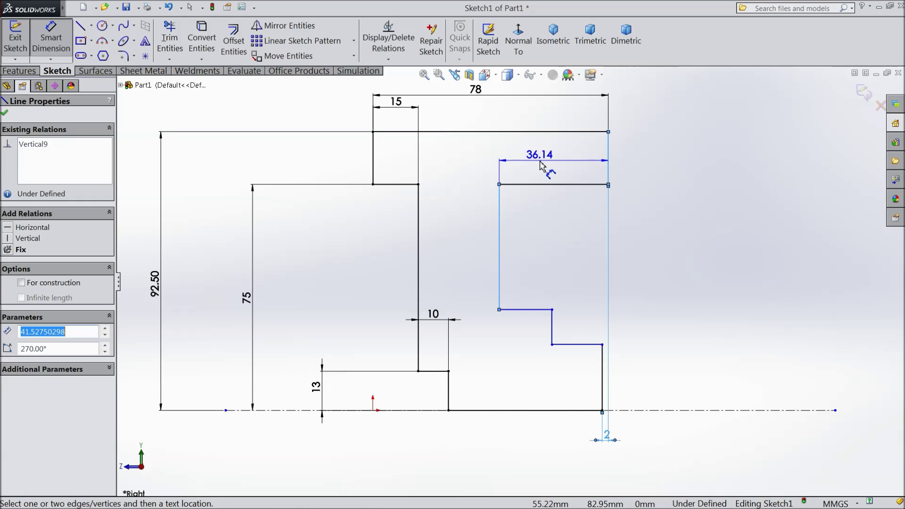
click(543, 169)
text(47)
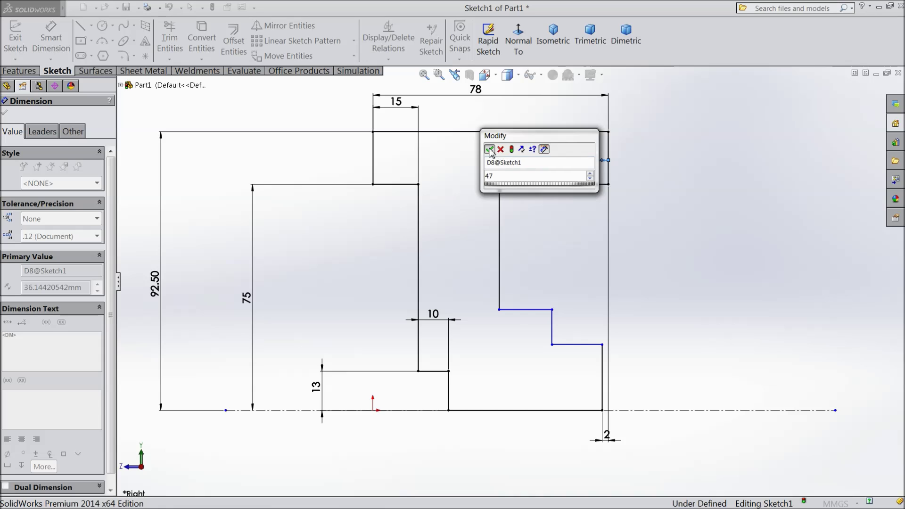
key(Return)
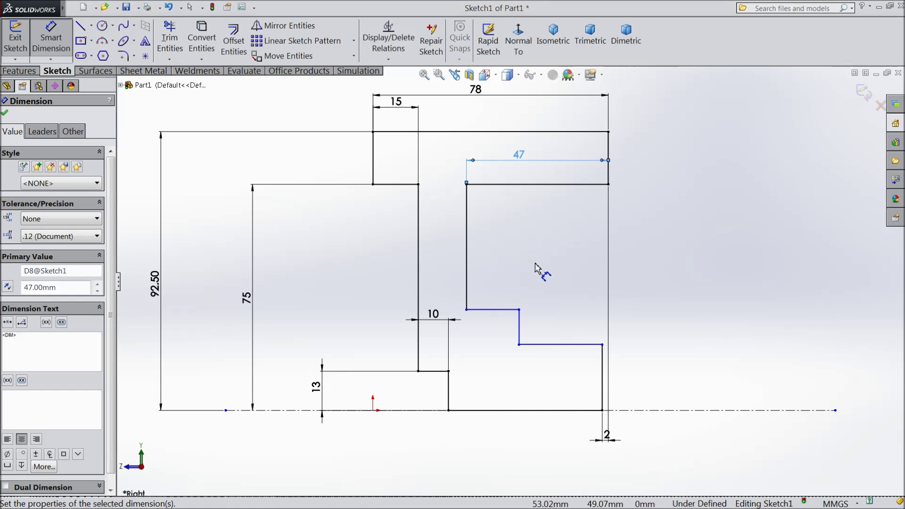
Dimension the length of the lower right horizontal step line as 15 mm.
click(566, 345)
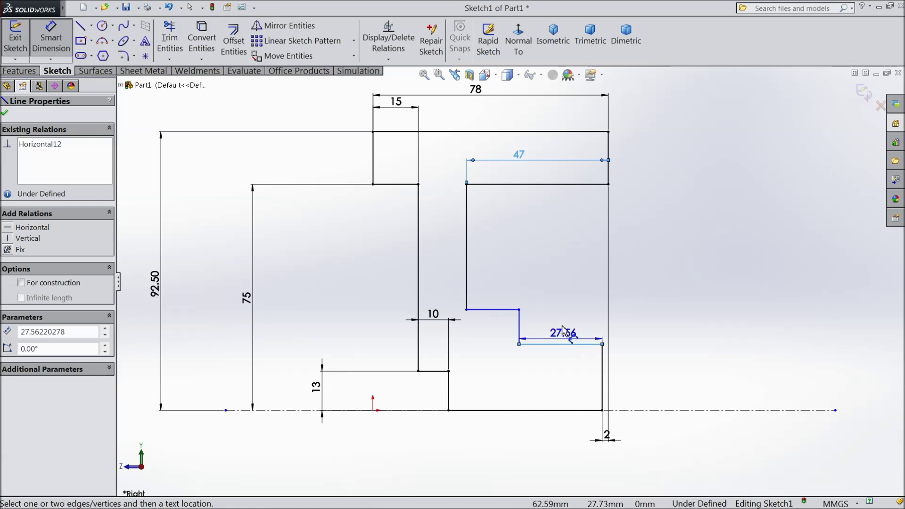
click(537, 283)
text(15)
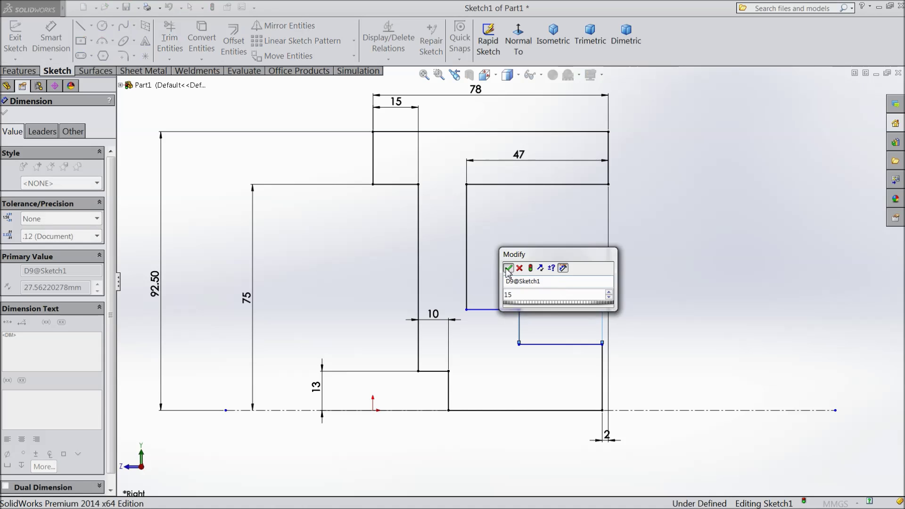
click(508, 268)
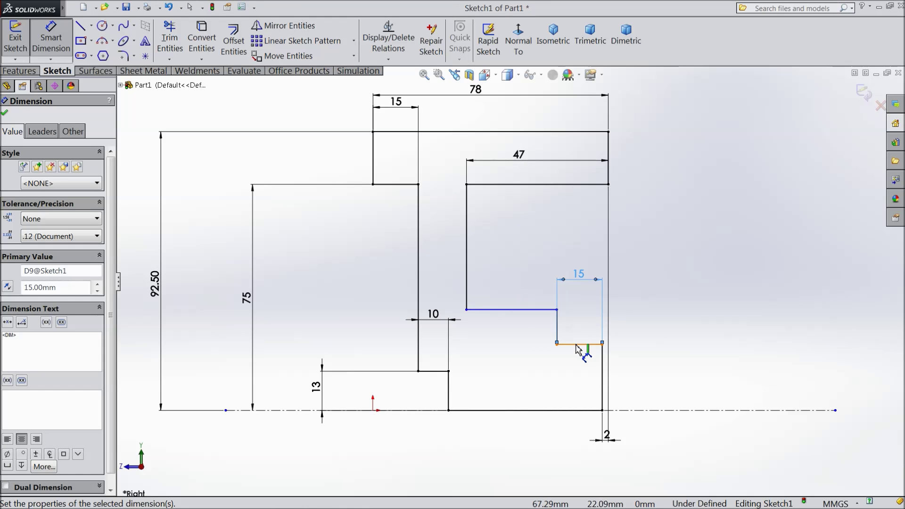
Dimension the height of the 15 mm horizontal step line above the baseline as 21 mm.
click(581, 344)
click(585, 410)
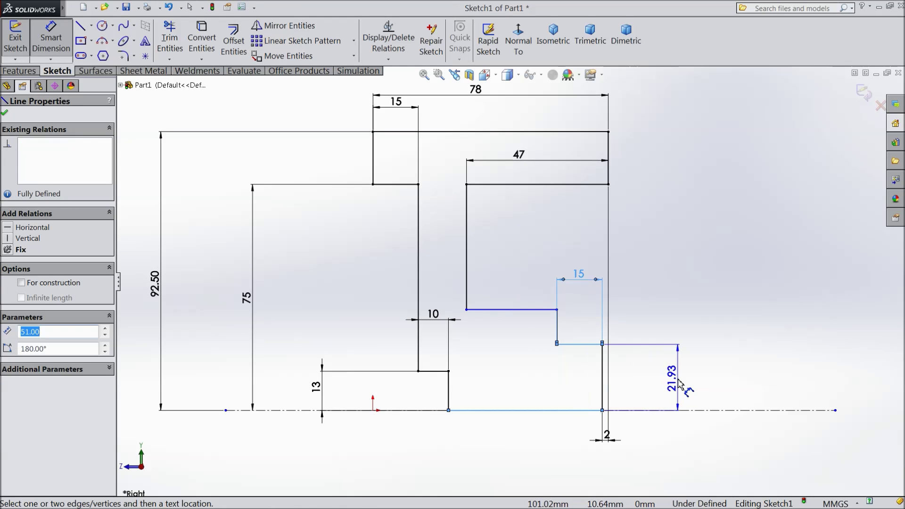
click(638, 391)
text(21)
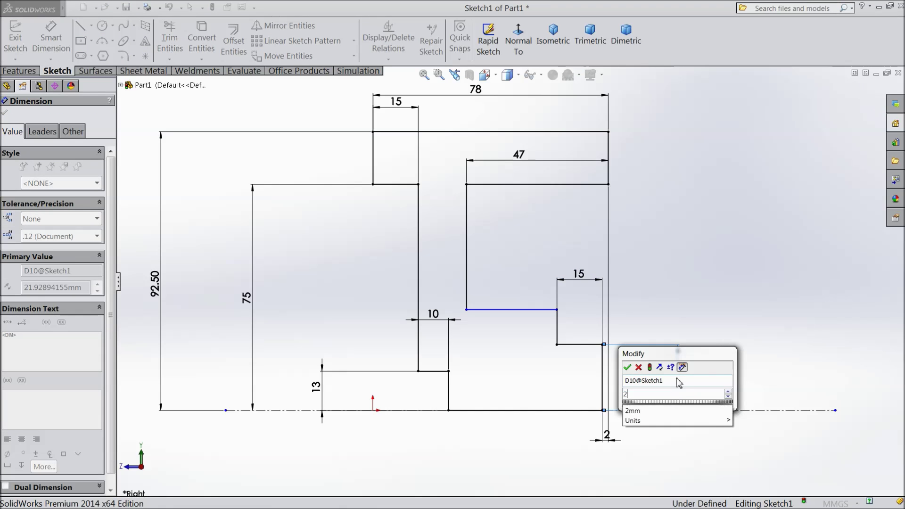
click(627, 367)
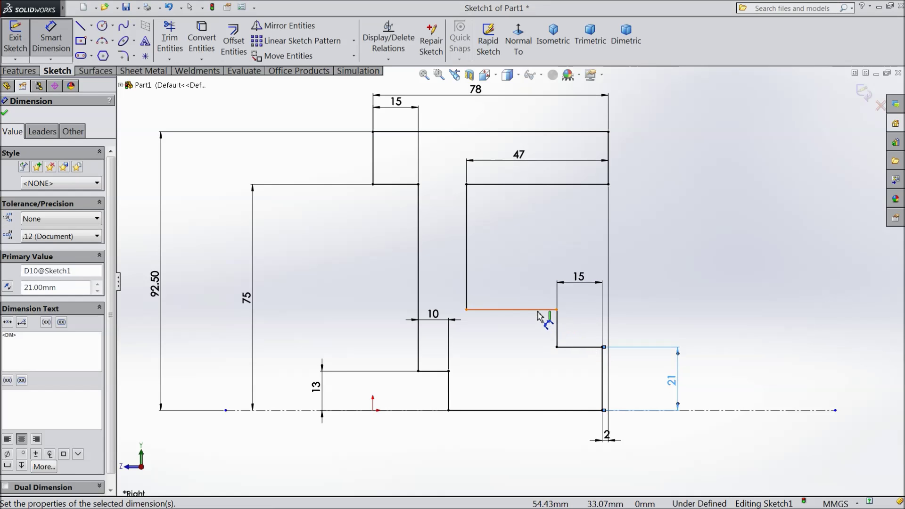
Dimension the height of the inner horizontal line above the baseline as 25 mm and finish dimensioning.
click(542, 310)
click(545, 410)
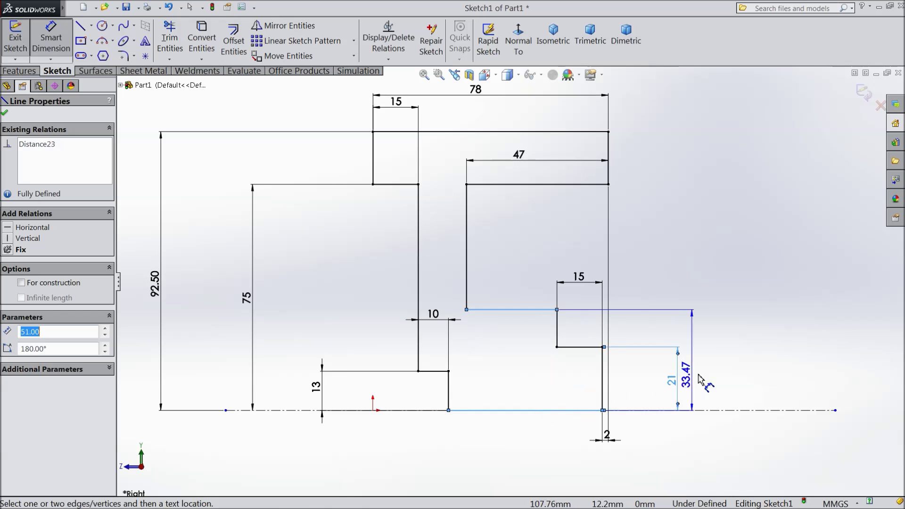
click(736, 368)
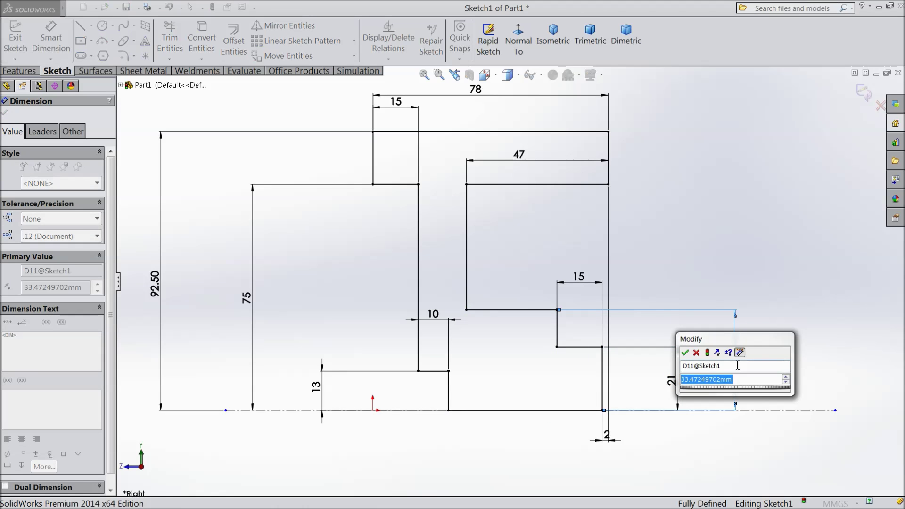
text(25)
click(684, 352)
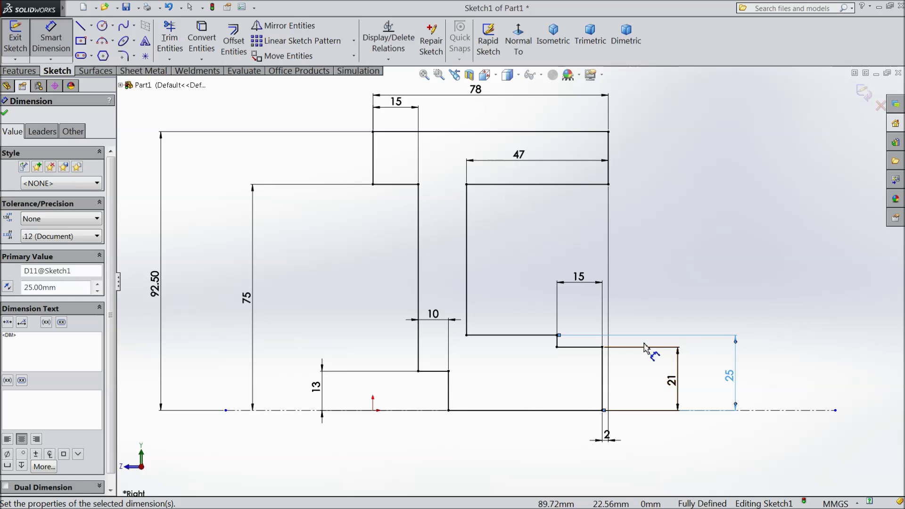
click(50, 38)
Chamfer the lower-left and lower-right outer corners of the top flange with an equal distance of 3 mm.
click(134, 57)
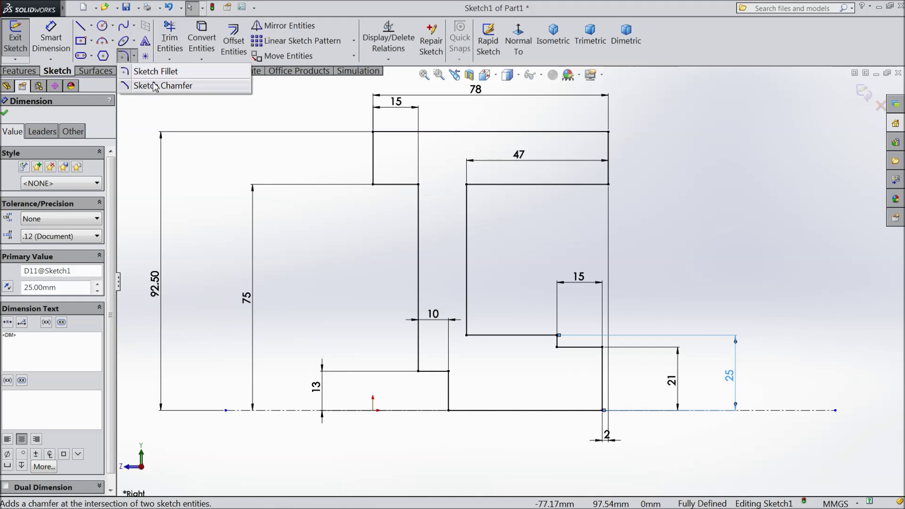
click(159, 85)
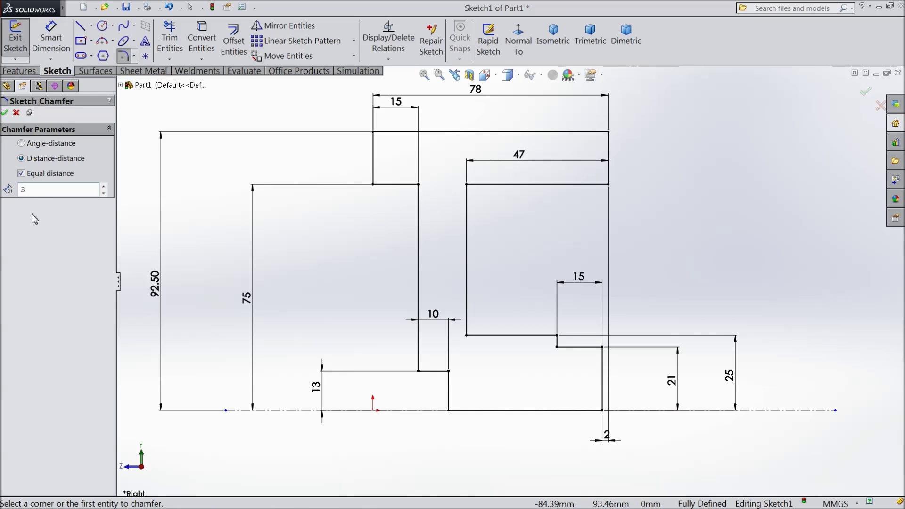
click(373, 185)
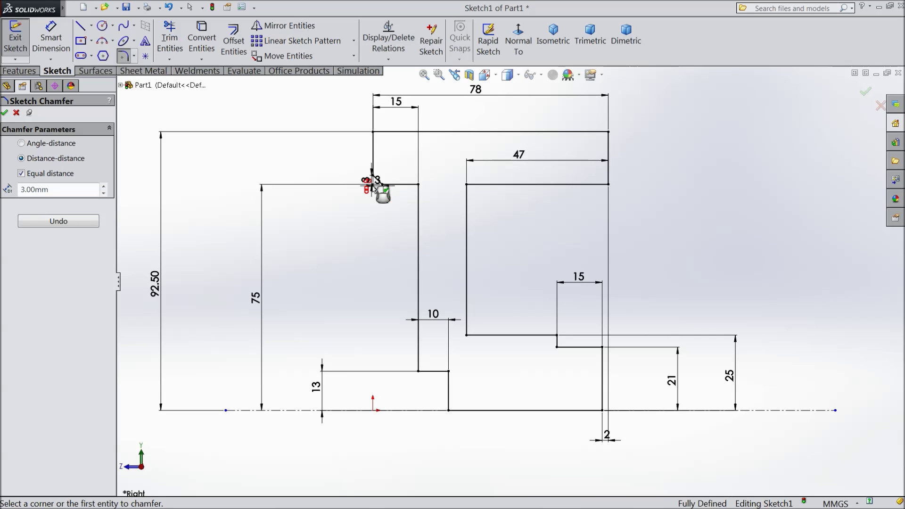
click(608, 185)
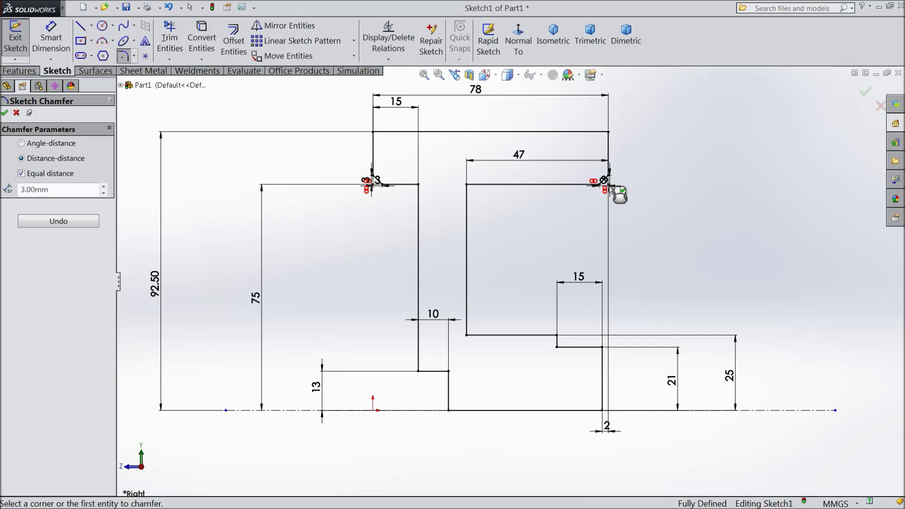
click(5, 113)
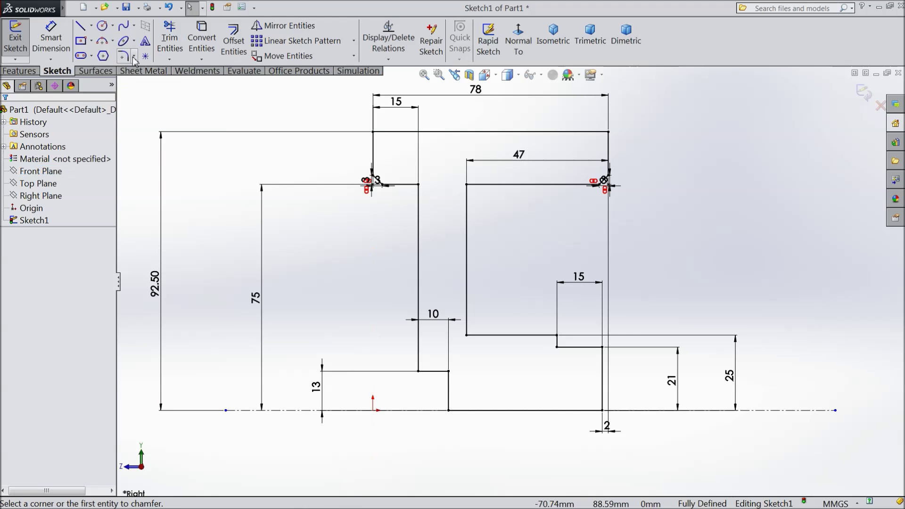
Add 1.5 mm equal-distance sketch chamfers to the right outer corners of the 21 mm and 25 mm high steps.
click(134, 56)
click(145, 86)
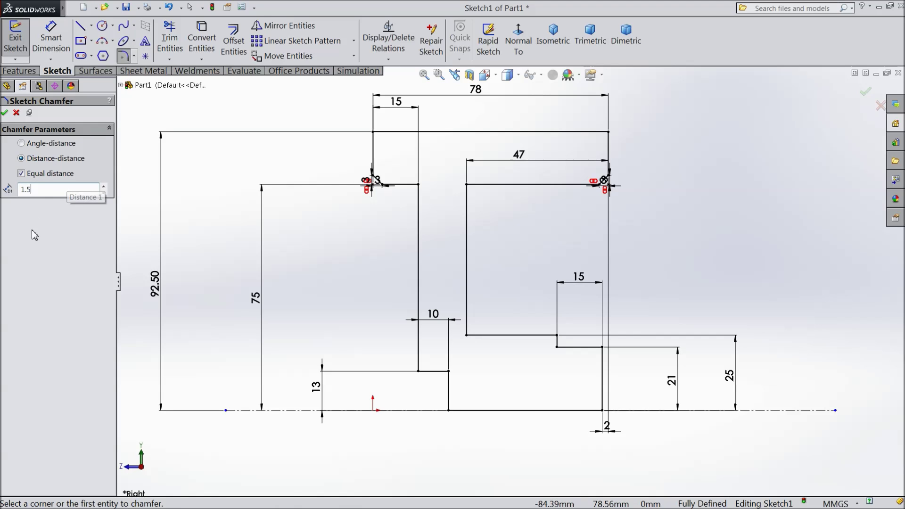
key(Return)
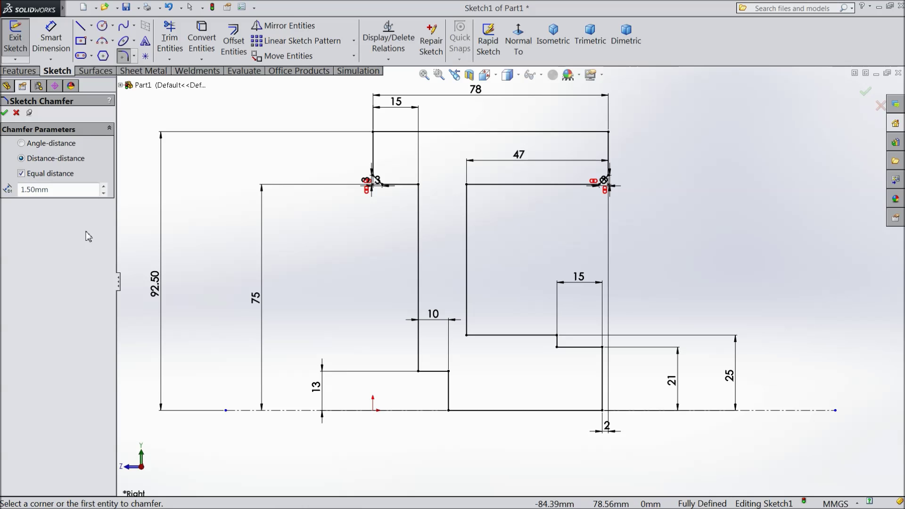
click(605, 349)
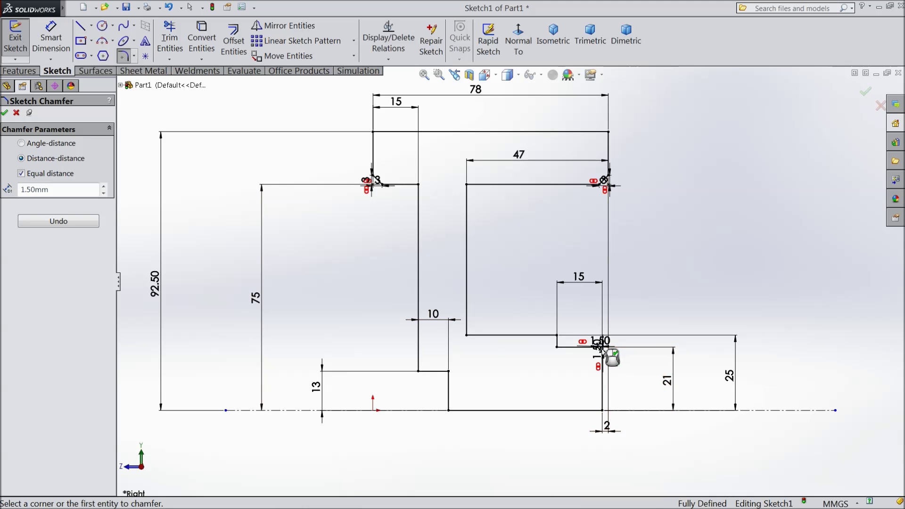
click(557, 336)
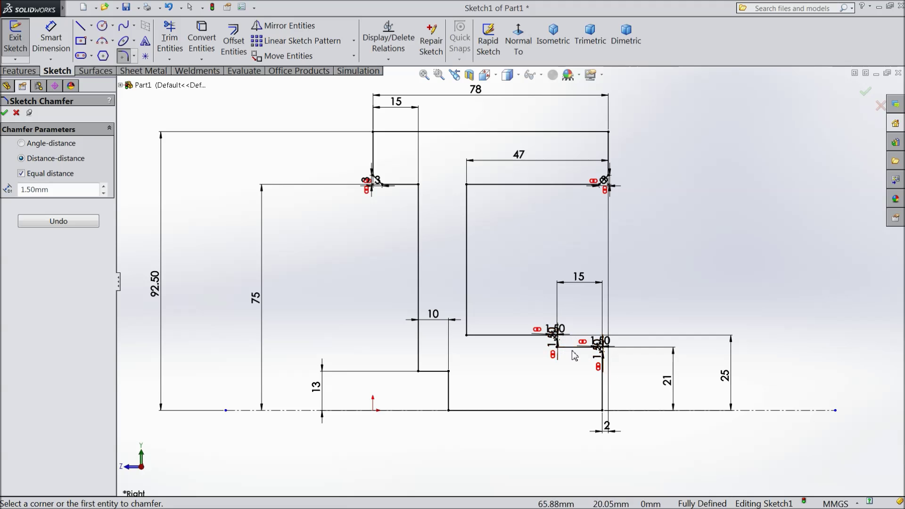
click(4, 113)
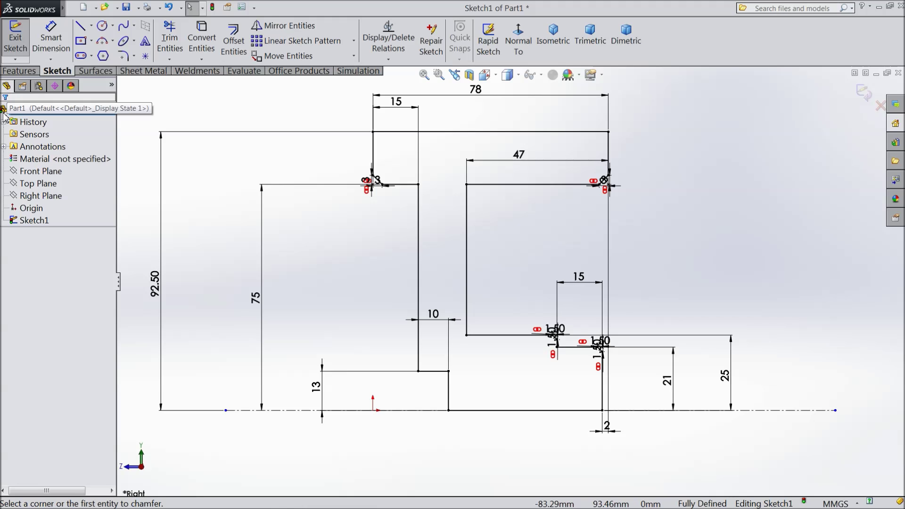
Fillet the two inner corners beneath the top flange and the corner at the foot of the long inner vertical line with a 3 mm radius.
click(133, 55)
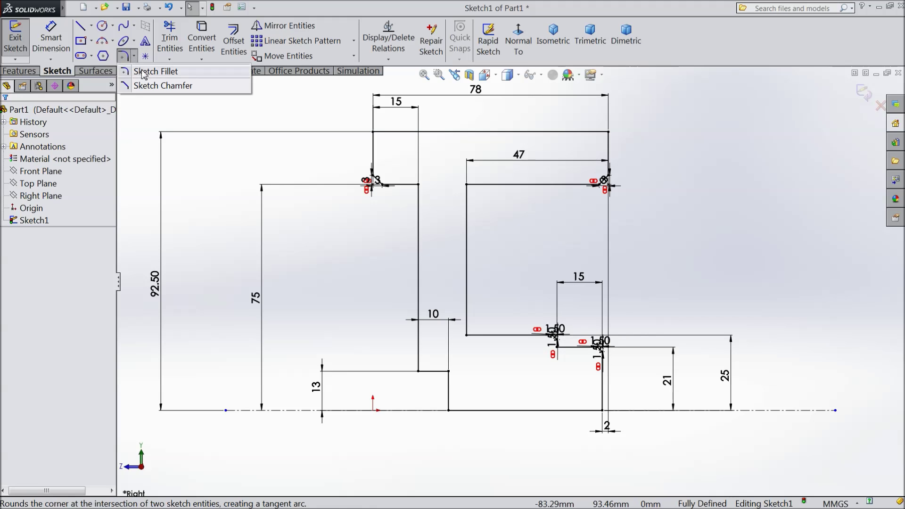
click(150, 71)
text(3)
key(Return)
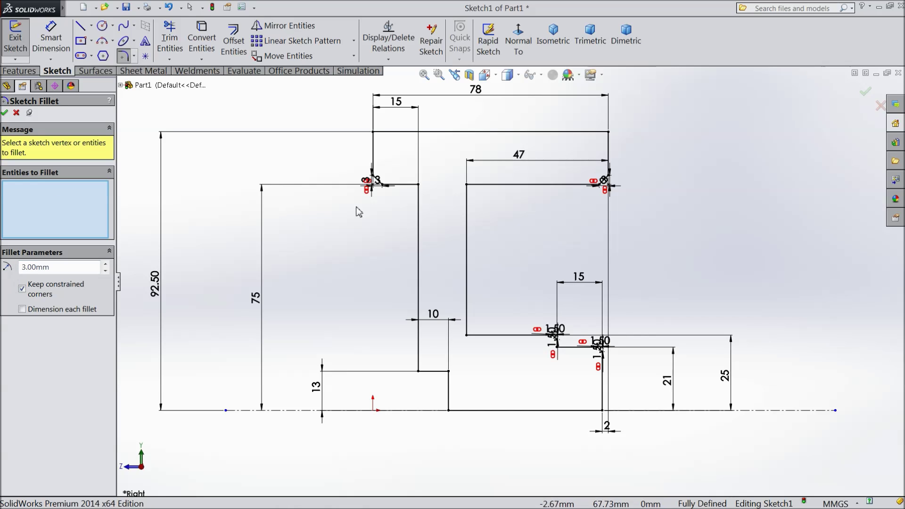
click(421, 193)
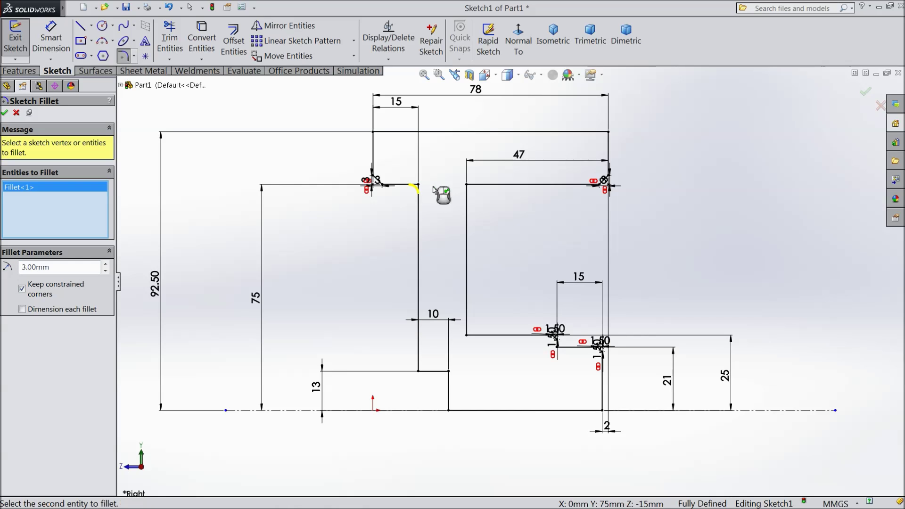
click(468, 186)
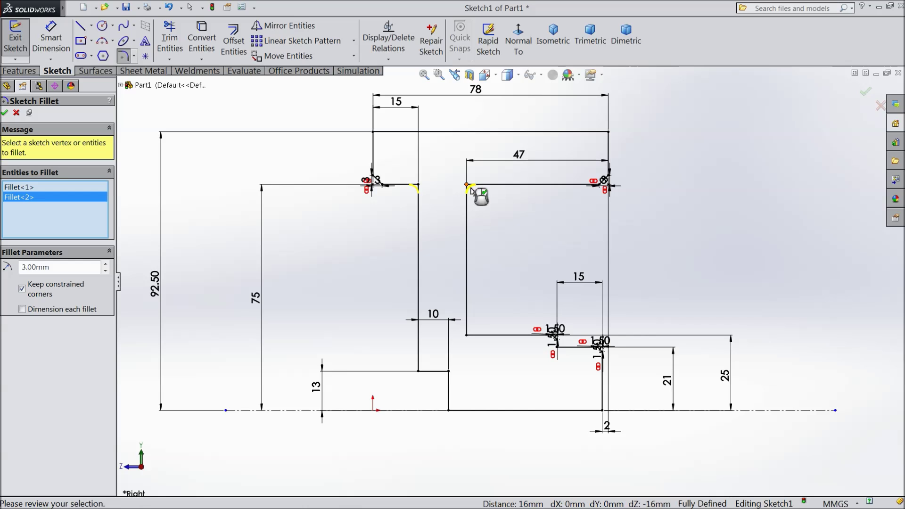
click(467, 334)
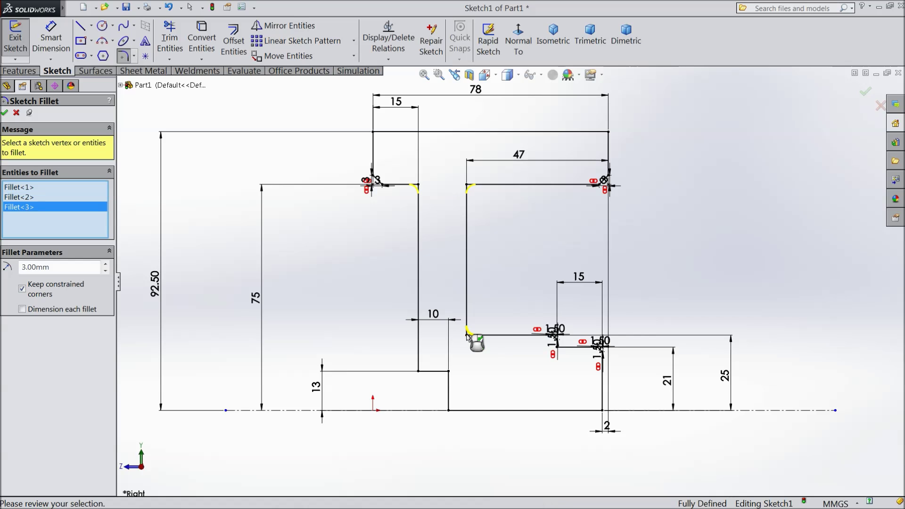
click(4, 113)
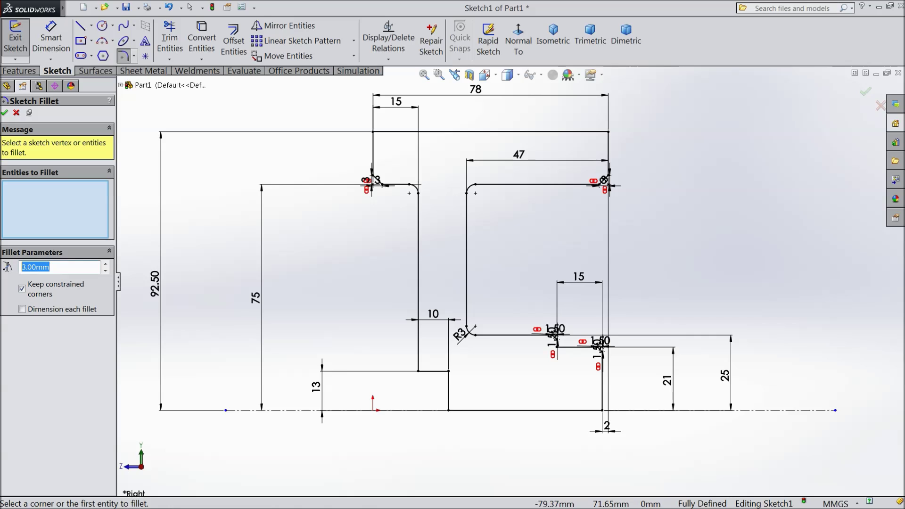
Add 1 mm sketch fillets to the inner corner of the lower right step and the outer corner of the 10 mm step.
text(1)
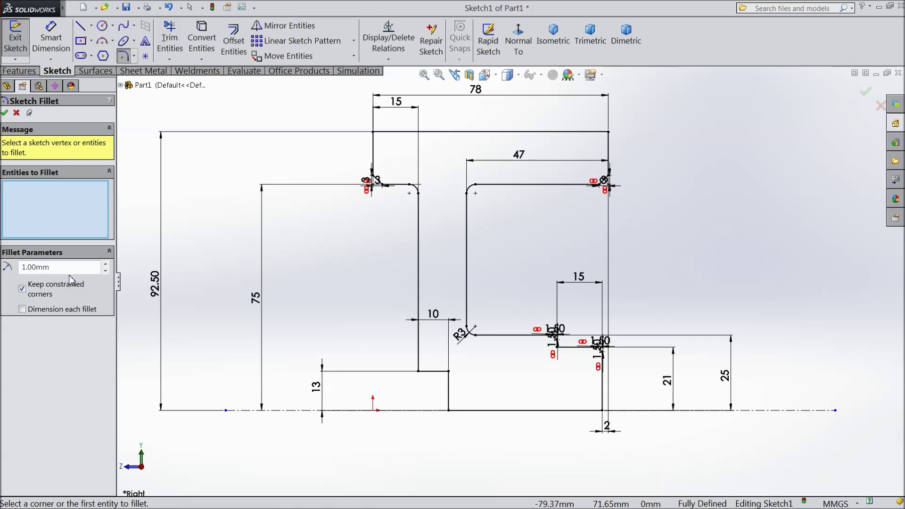
scroll(590, 361, down, 4)
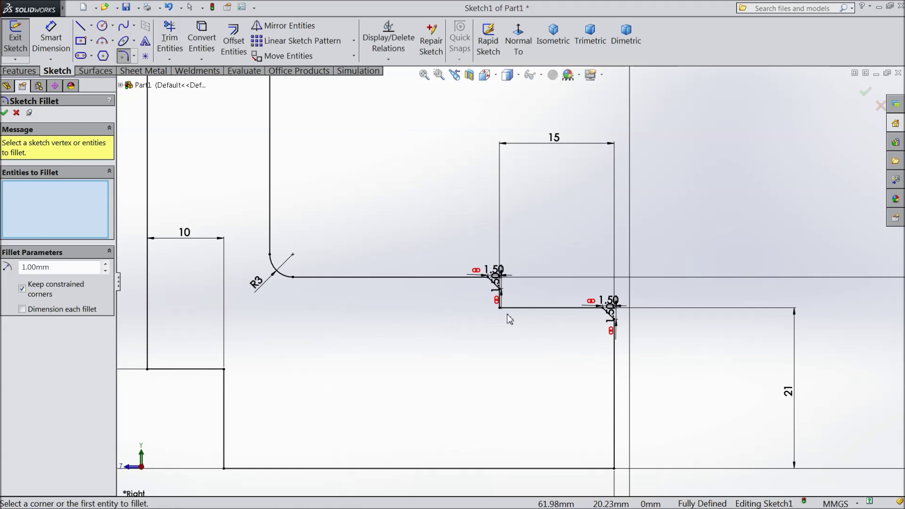
click(503, 307)
scroll(424, 347, up, 3)
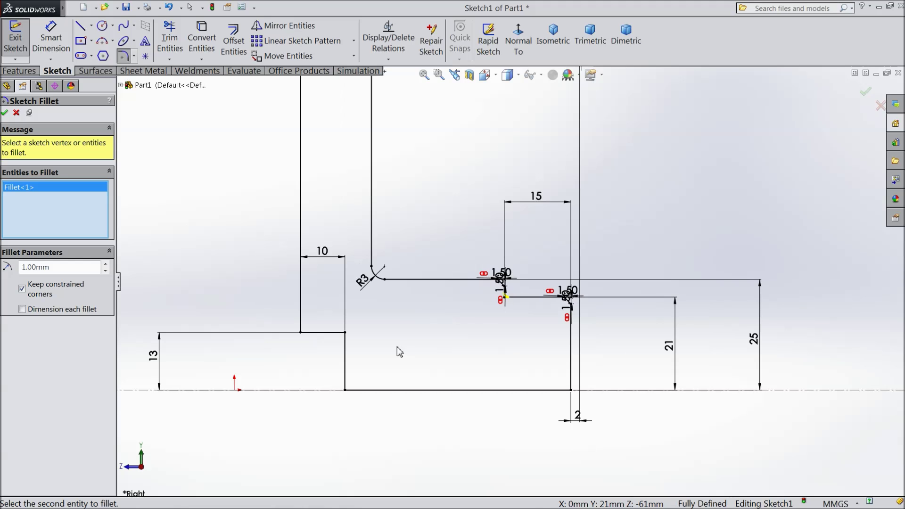
click(345, 334)
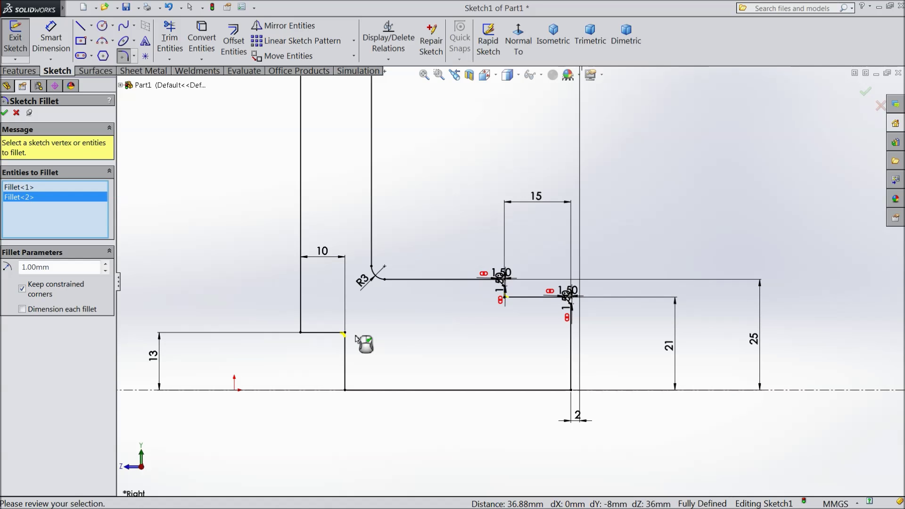
scroll(357, 339, up, 3)
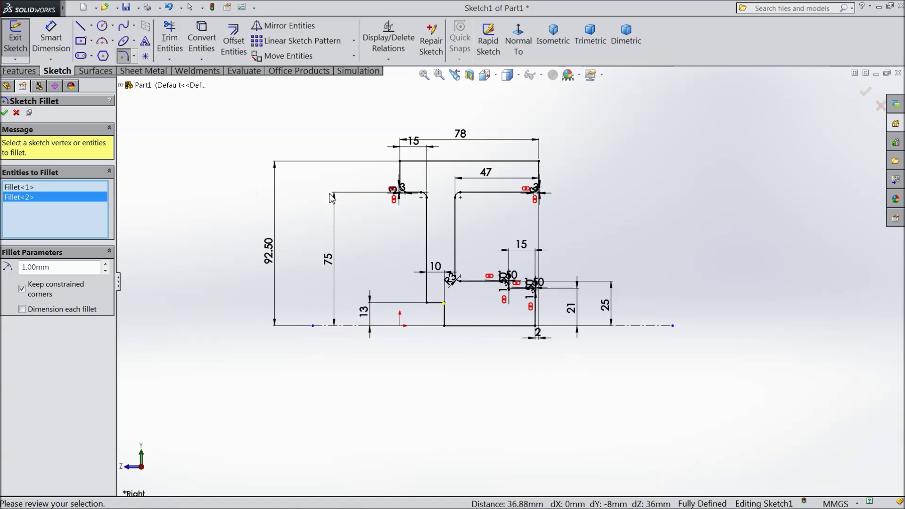
scroll(331, 197, down, 2)
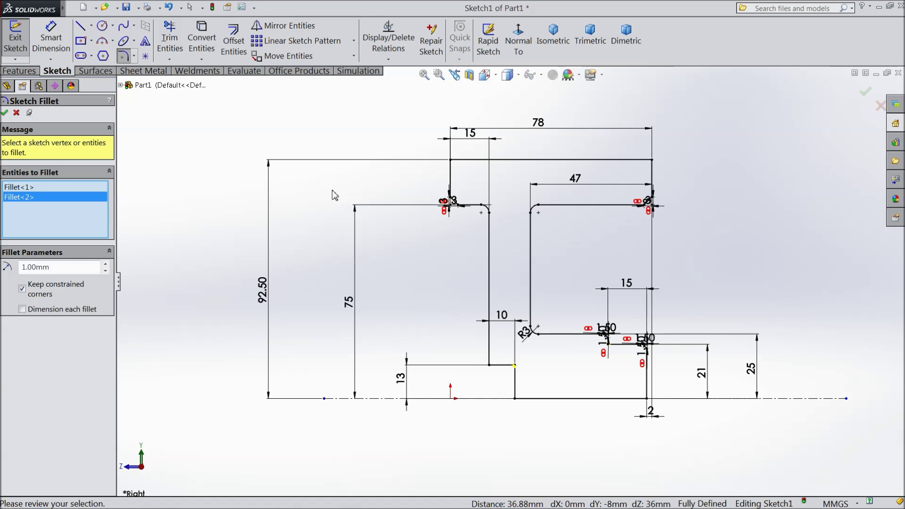
click(5, 113)
click(5, 113)
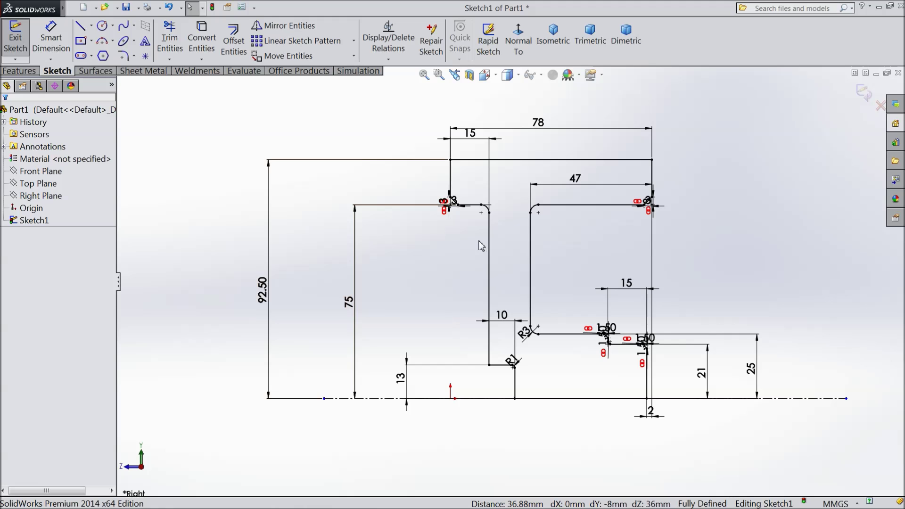
Revolve the closed profile 360 degrees about the horizontal centerline and dismiss the unsaved-document reminder.
click(28, 71)
click(62, 47)
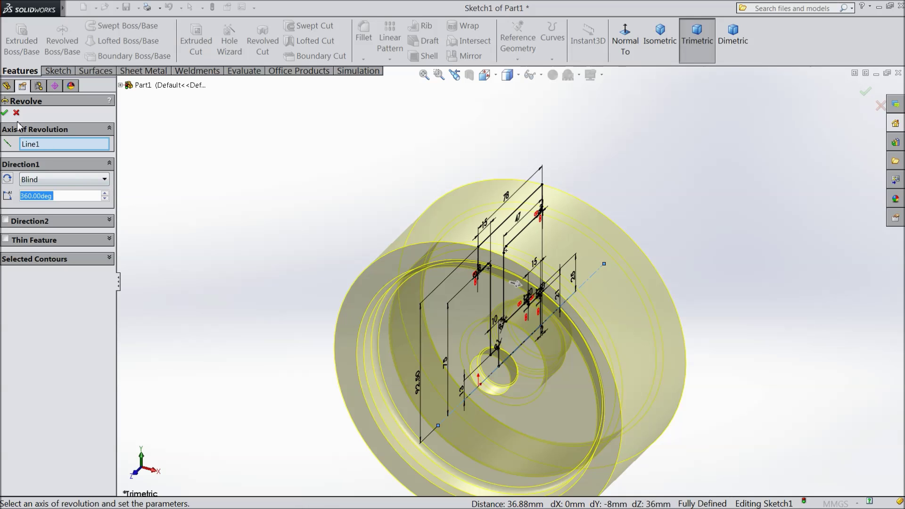
click(5, 113)
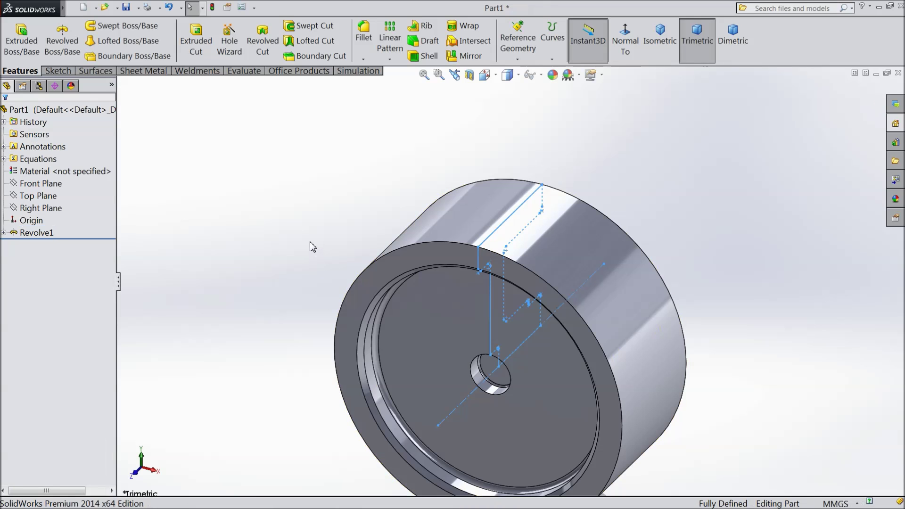
middle_drag(318, 260, 342, 294)
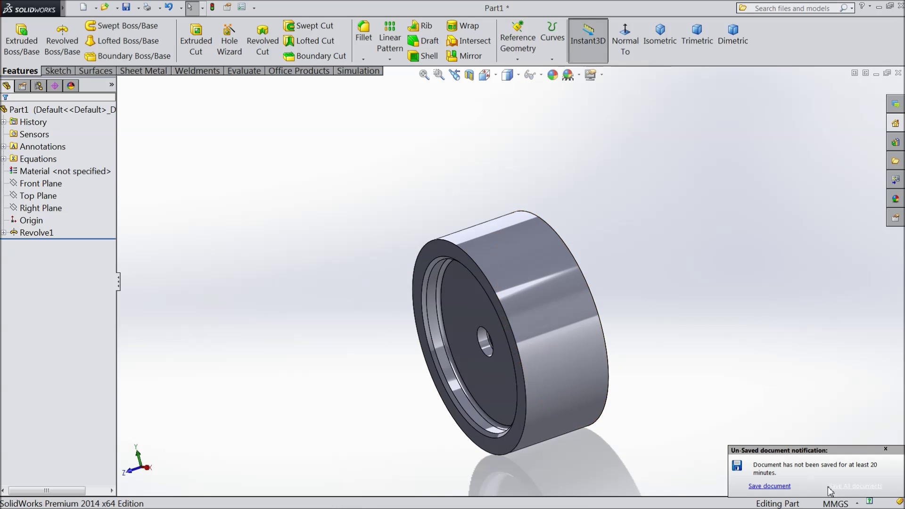
click(885, 450)
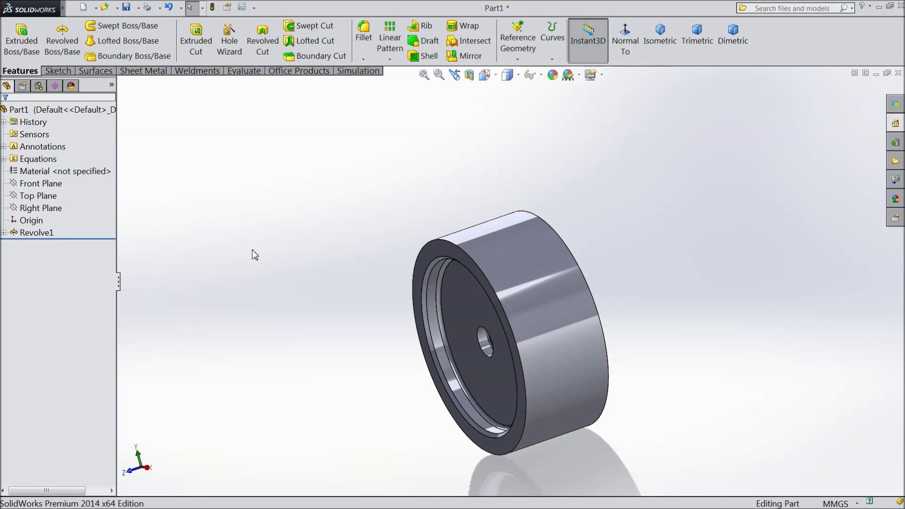
Reopen the revolve feature's profile sketch for editing and view it normal to its plane.
click(3, 233)
click(41, 245)
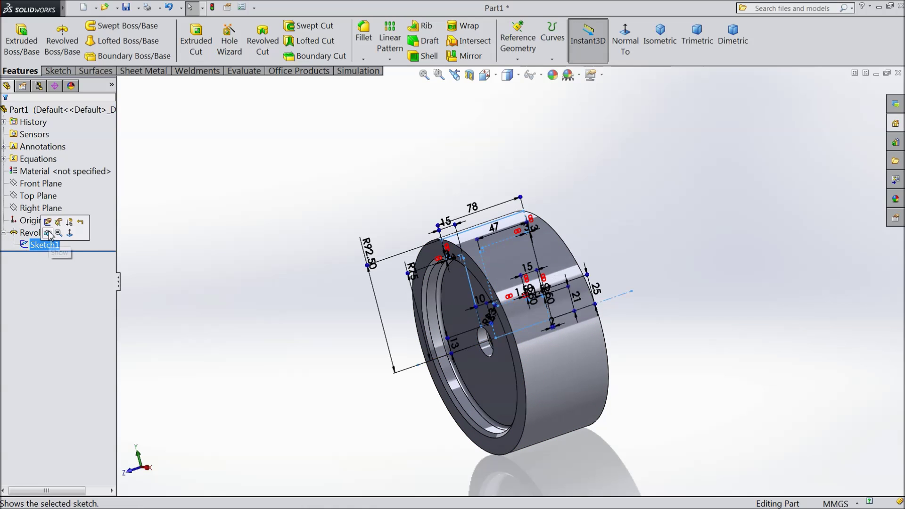
click(47, 223)
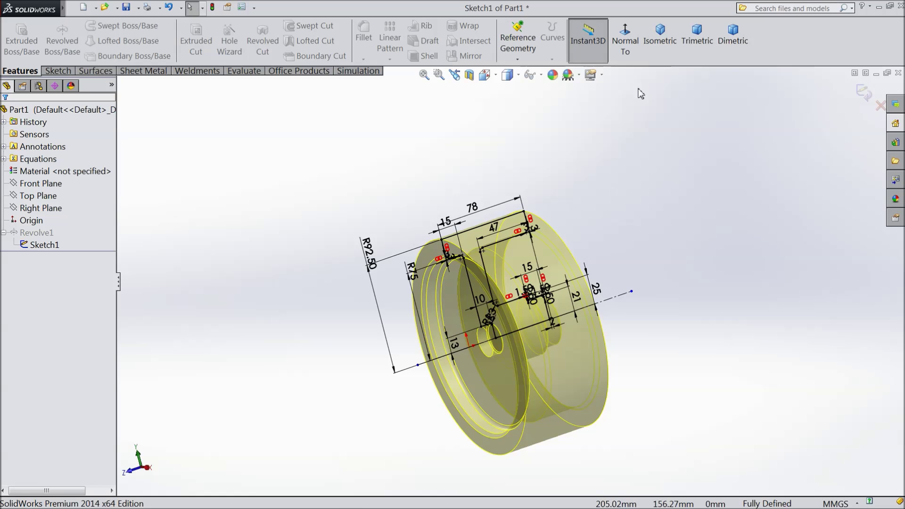
click(626, 55)
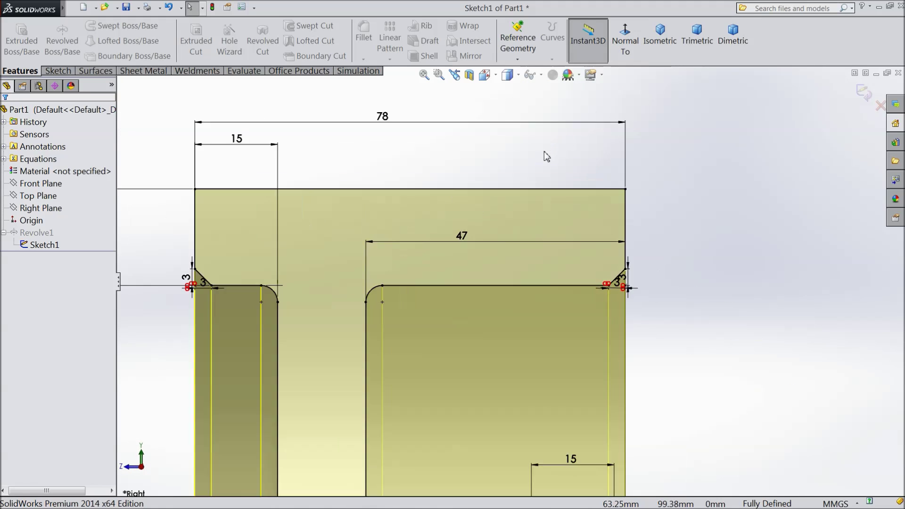
Sketch three connected lines forming a trapezoidal groove below the flange's top edge near its right end, with sides about 7.5 mm long.
scroll(479, 216, down, 1)
scroll(410, 277, up, 2)
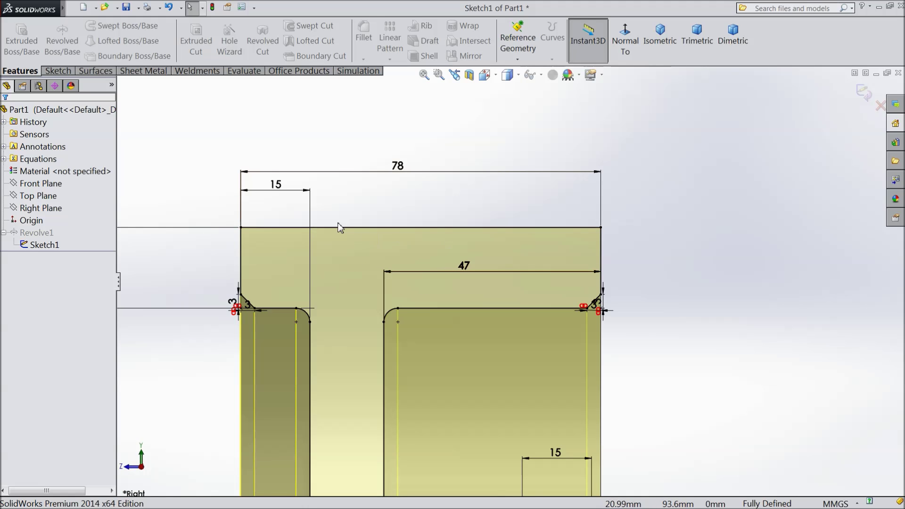
click(58, 71)
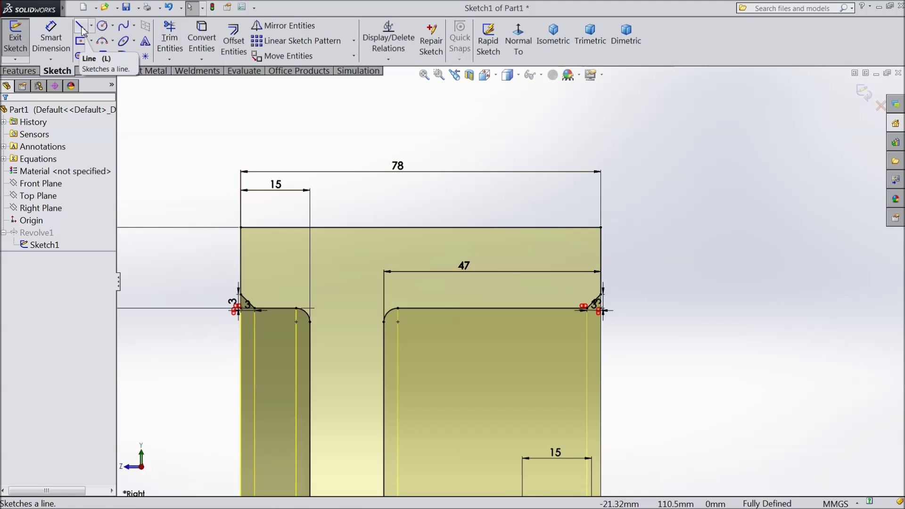
click(80, 26)
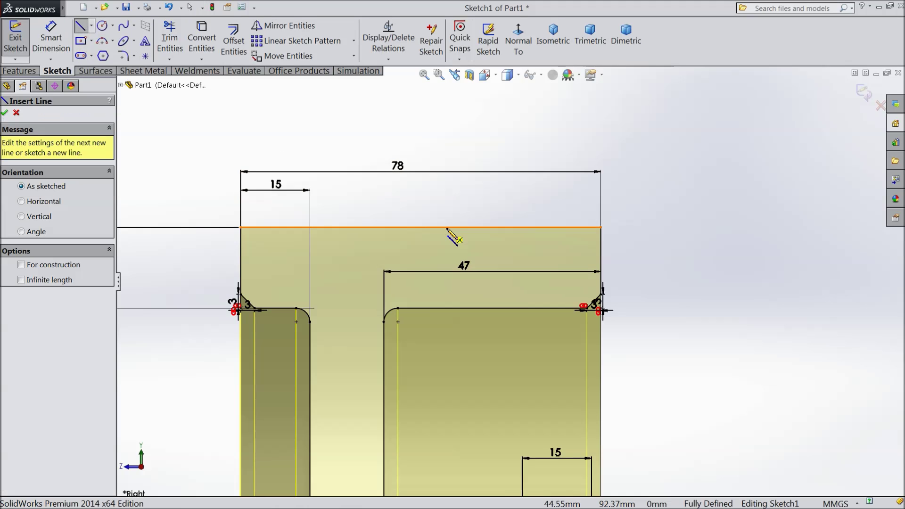
scroll(579, 239, down, 2)
click(570, 230)
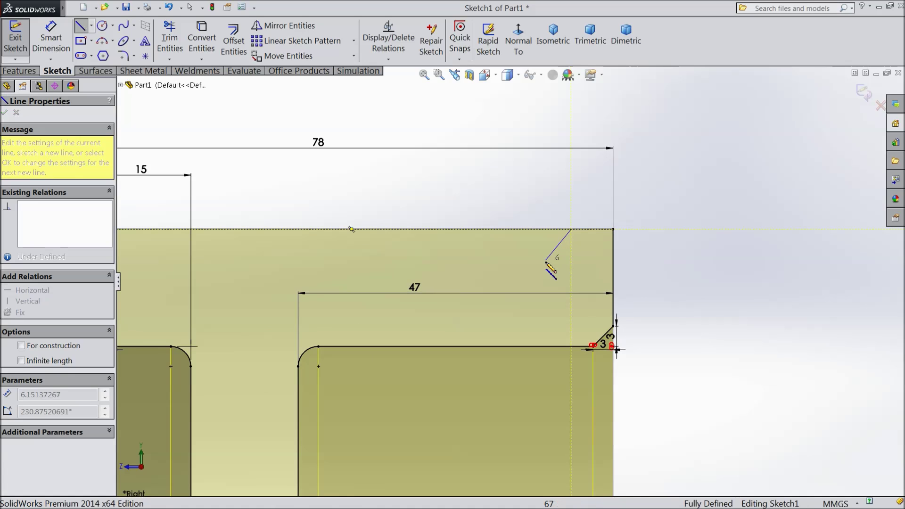
click(554, 275)
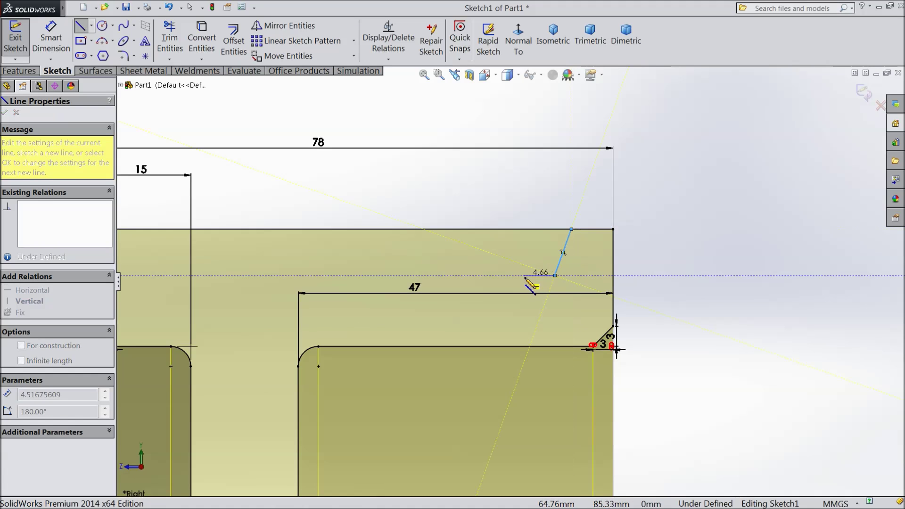
click(524, 275)
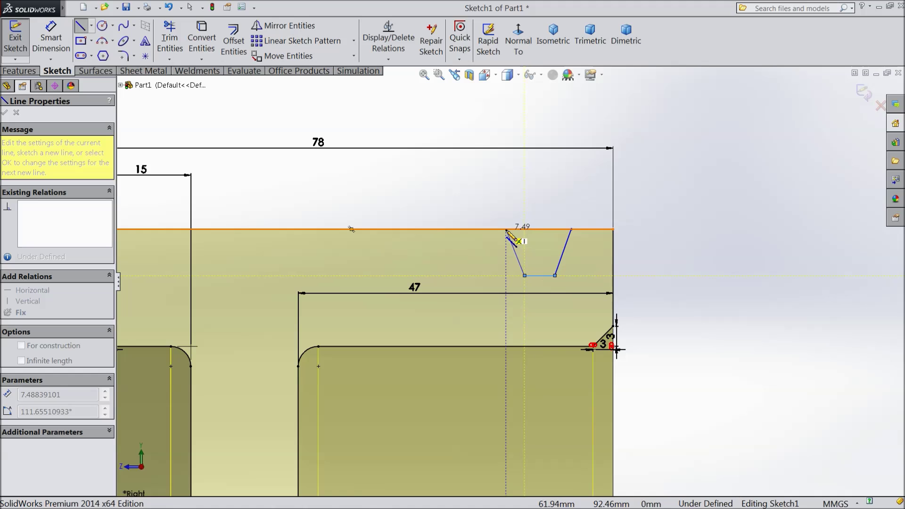
click(507, 230)
right_click(485, 80)
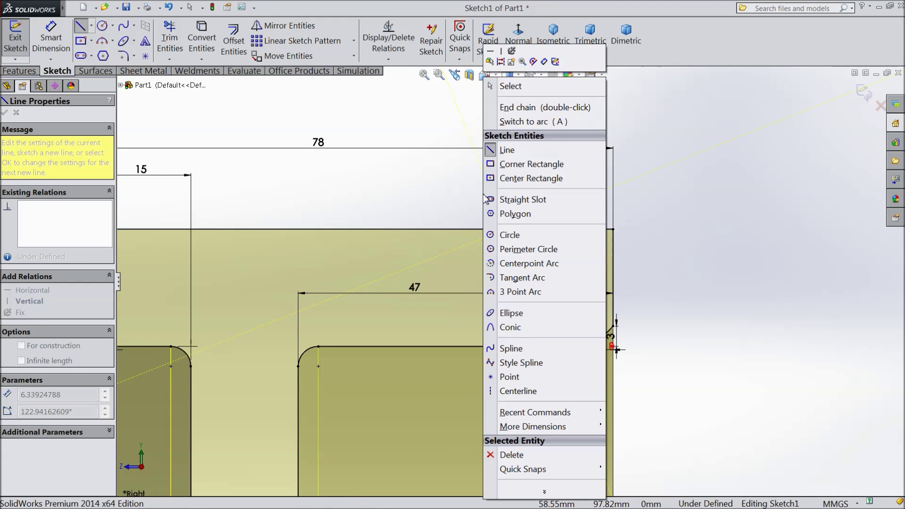
click(507, 87)
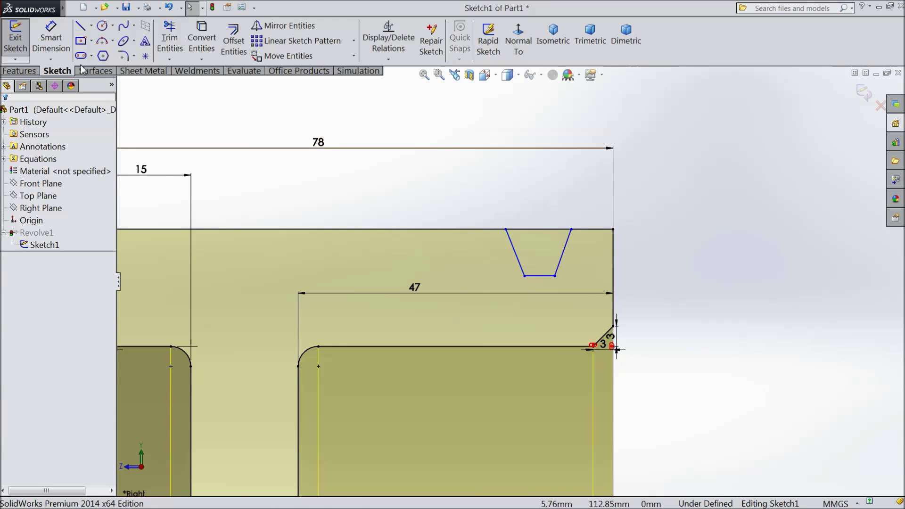
Draw a vertical centerline about 10.5 mm long through the middle of the trapezoidal groove, extending past its base and opening.
click(91, 26)
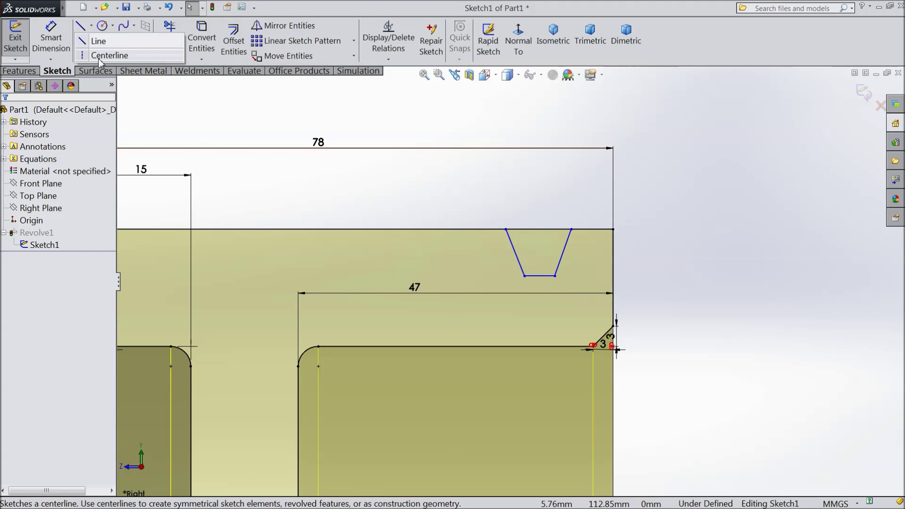
click(100, 52)
click(538, 218)
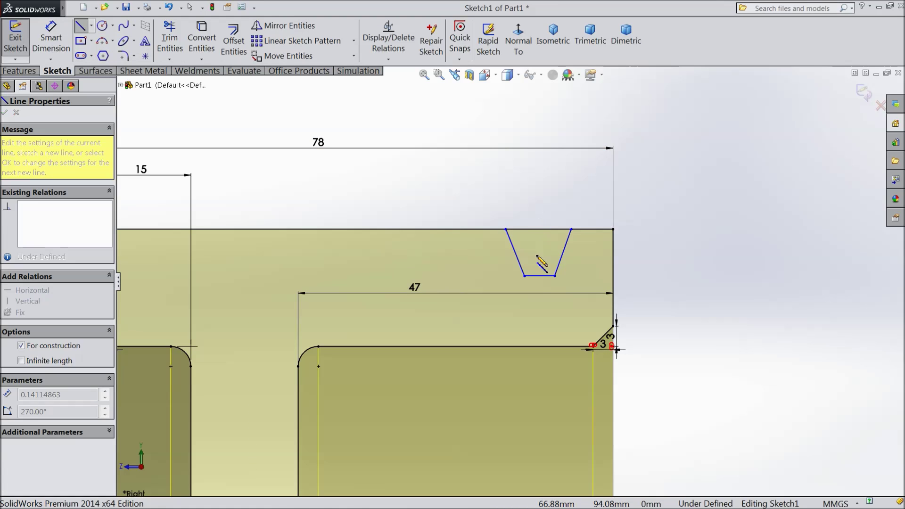
click(539, 288)
right_click(660, 283)
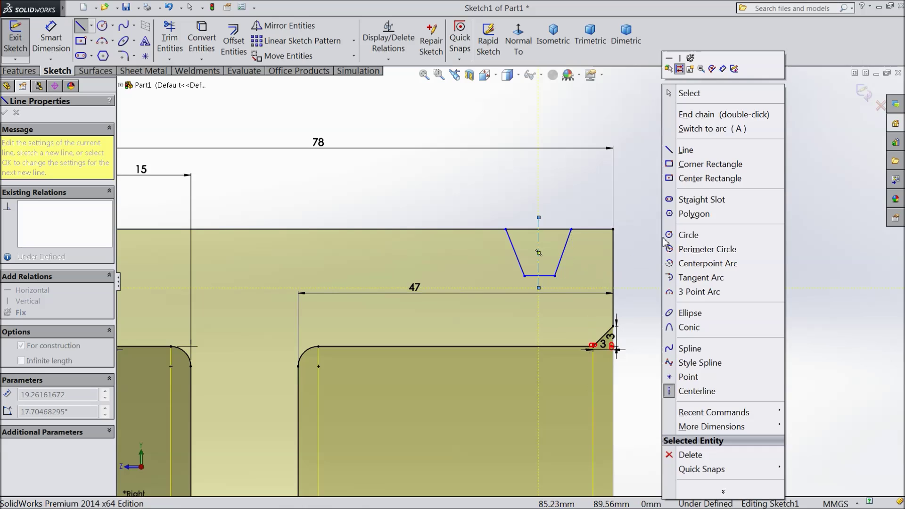
click(687, 91)
click(51, 38)
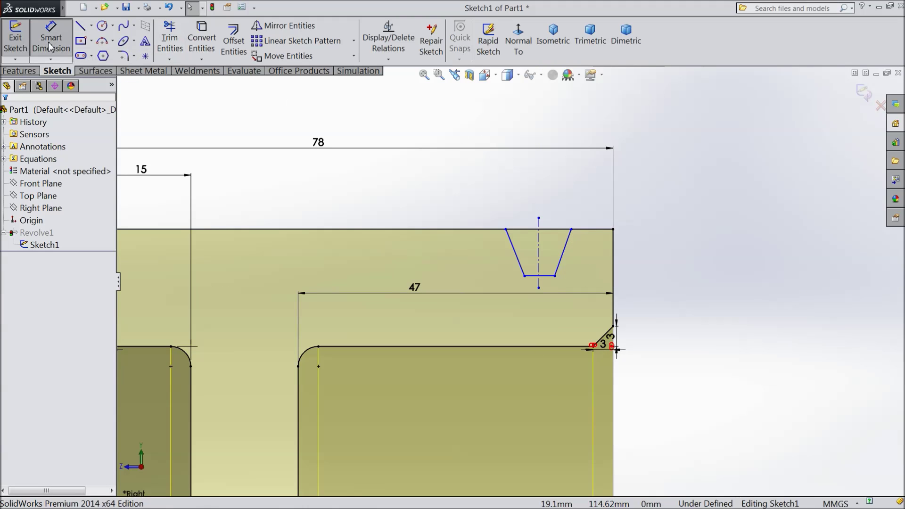
click(525, 230)
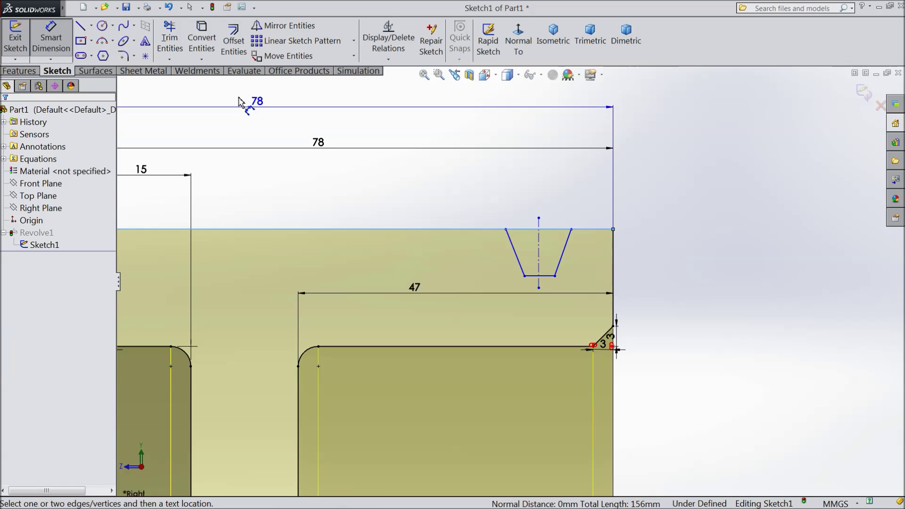
click(59, 41)
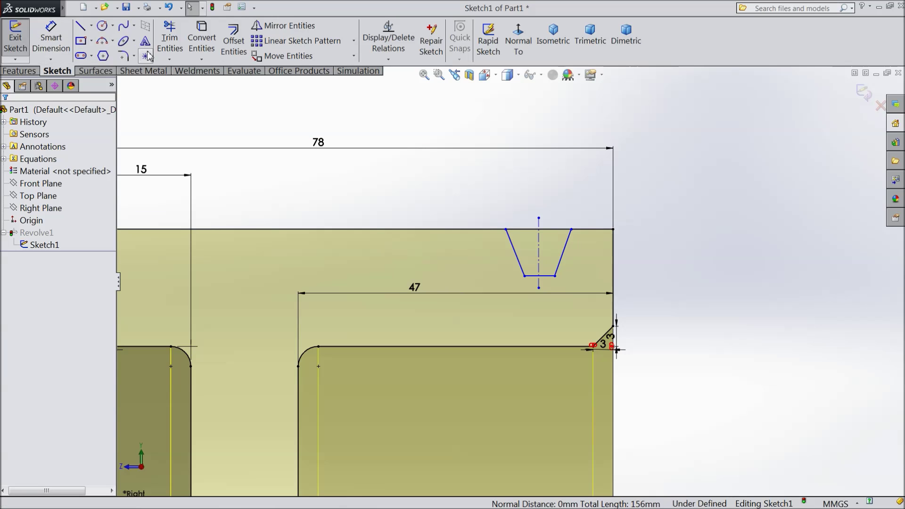
Trim away the flange's top edge between the two slanted sides of the groove, on both sides of the centerline.
click(170, 39)
click(527, 230)
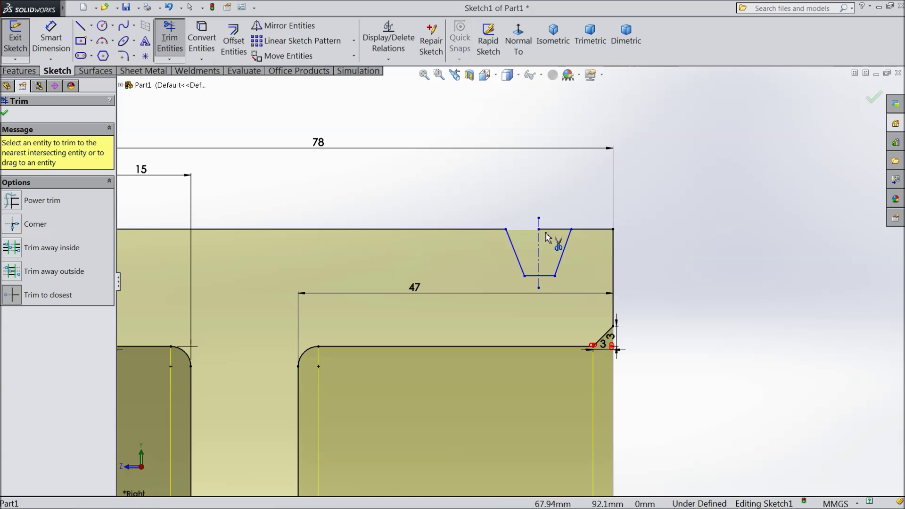
click(556, 230)
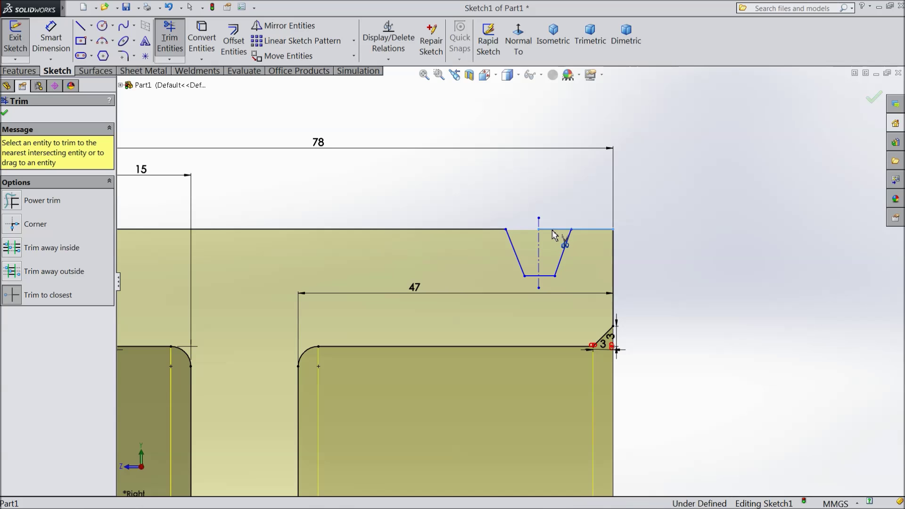
click(6, 113)
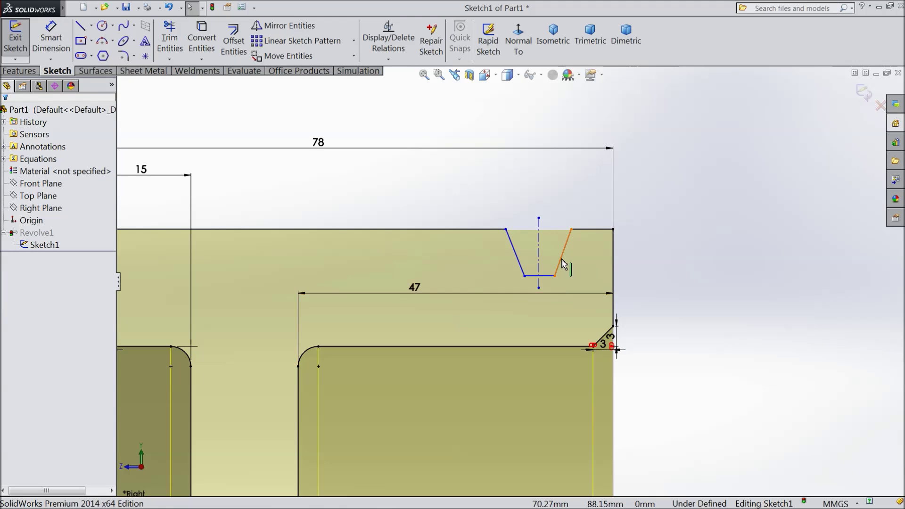
Make the groove's two slanted sides symmetric about the vertical centerline.
click(563, 264)
ctrl+click(518, 260)
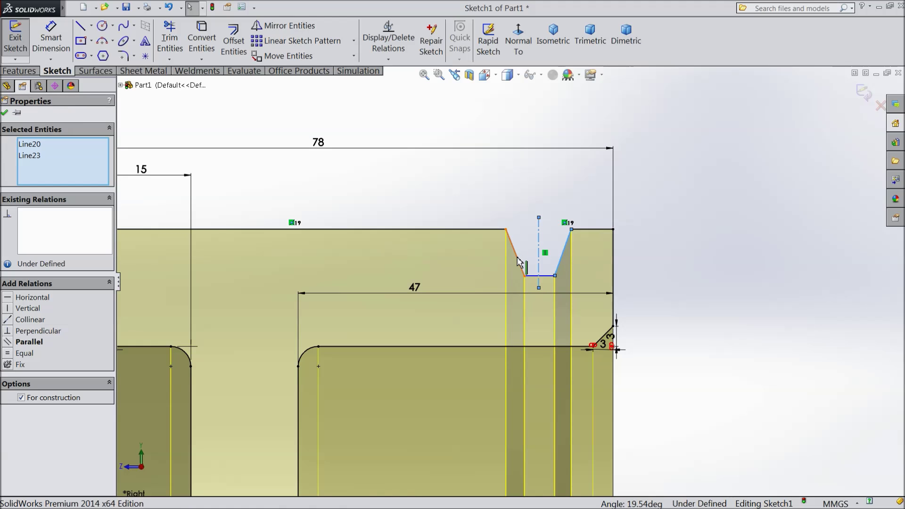
ctrl+click(539, 261)
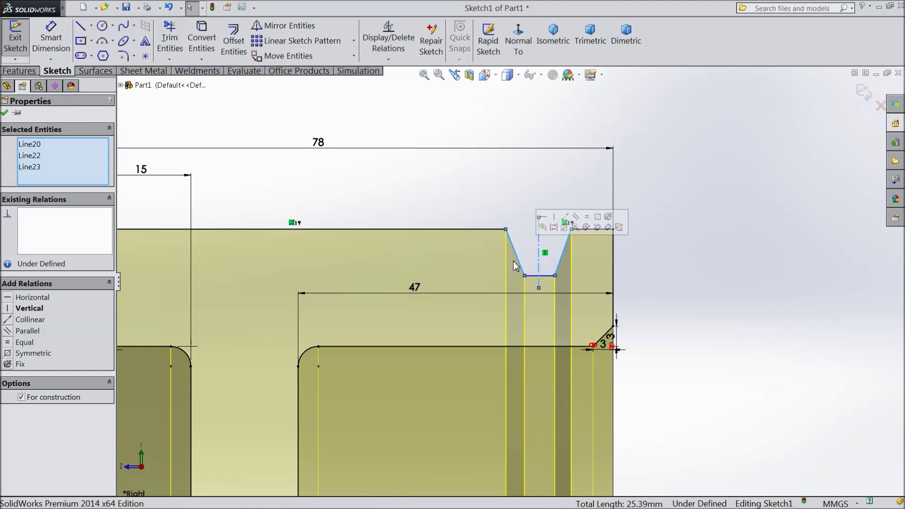
click(597, 216)
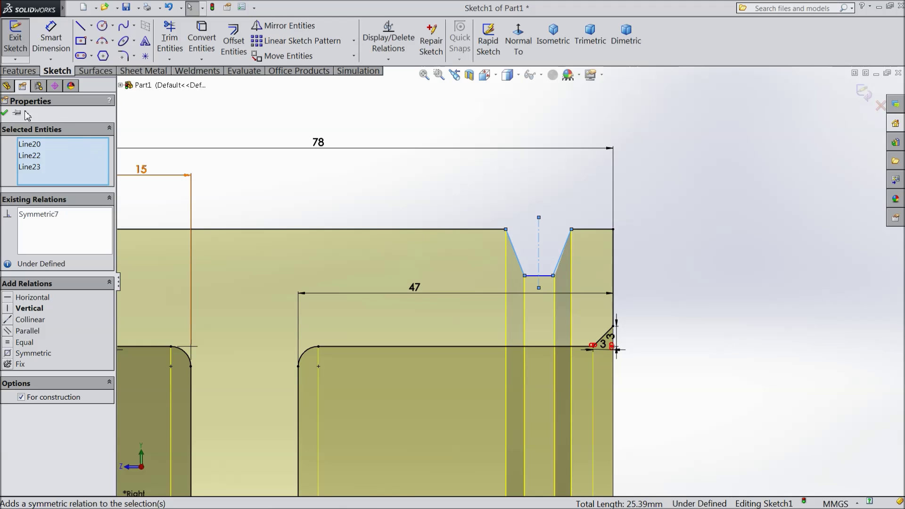
click(5, 113)
Dimension the angle between the groove's two slanted sides as 38 degrees.
click(51, 38)
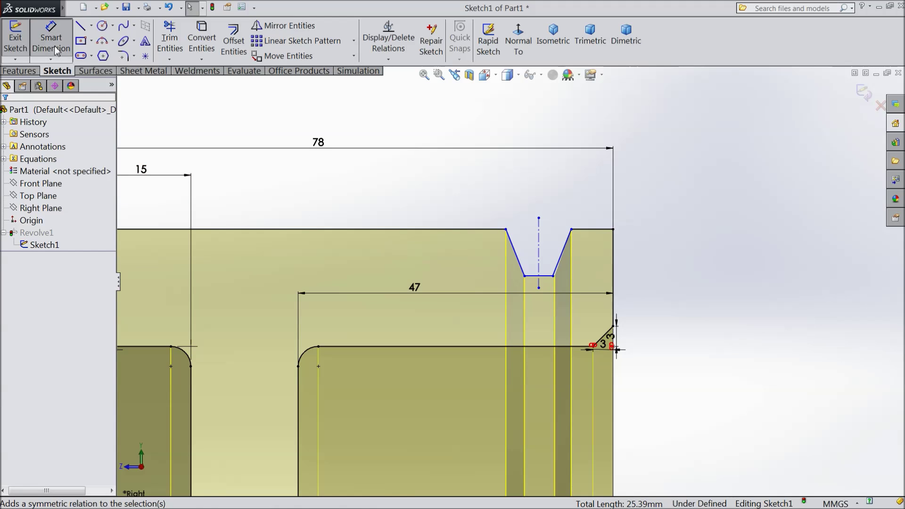
click(559, 270)
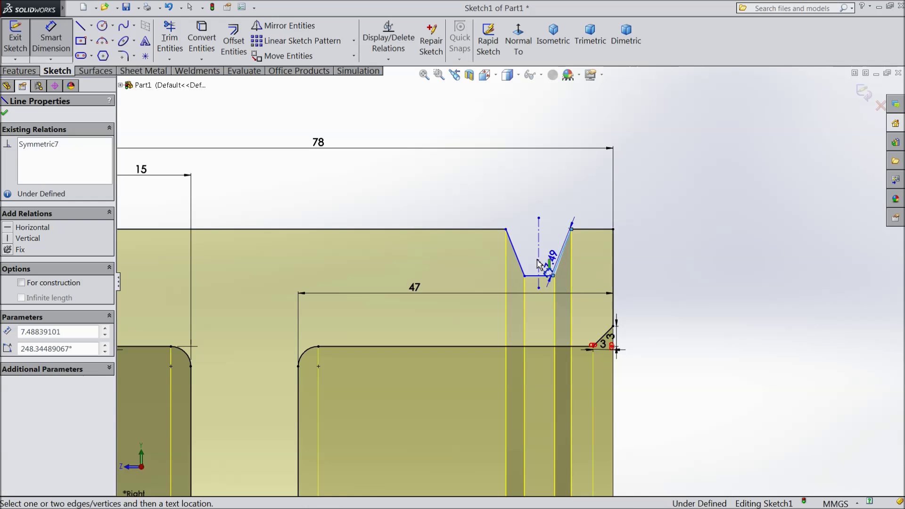
click(516, 255)
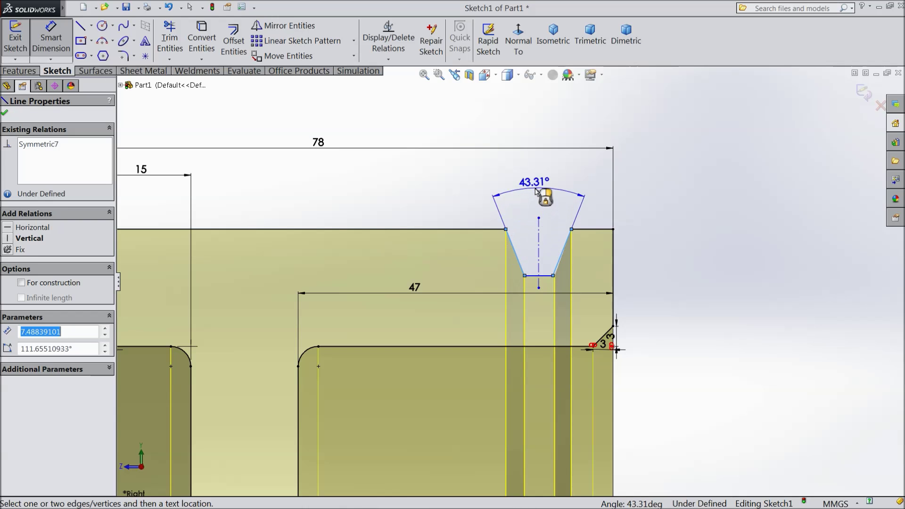
click(531, 188)
text(38)
click(484, 176)
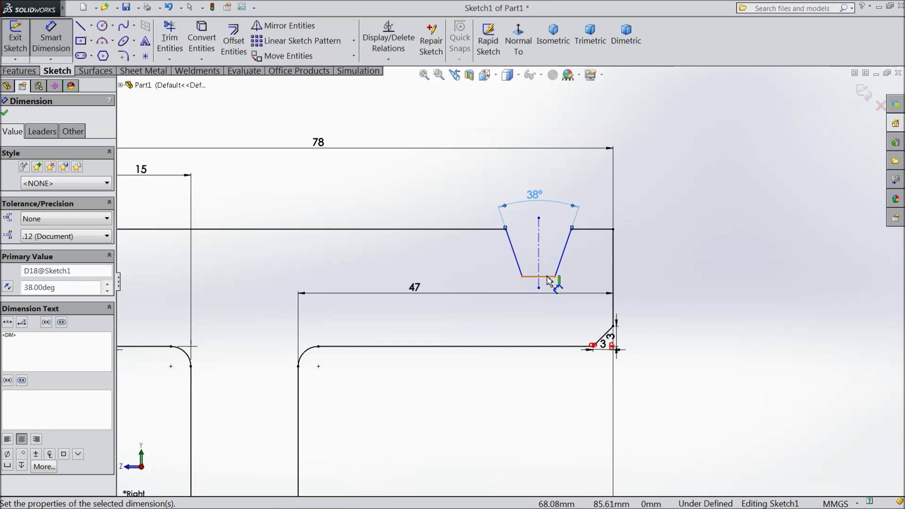
Dimension the groove's depth from the flange's top edge to the groove base as 10.77 mm.
click(591, 230)
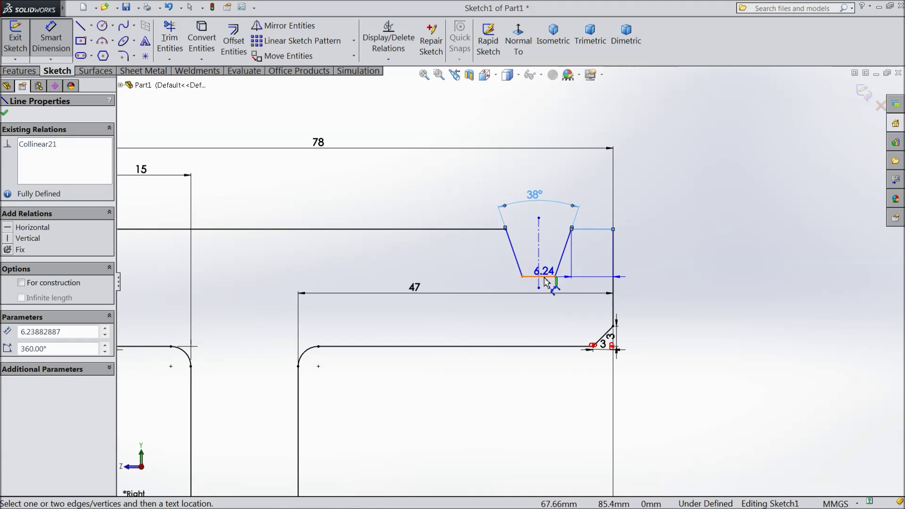
click(548, 276)
click(666, 256)
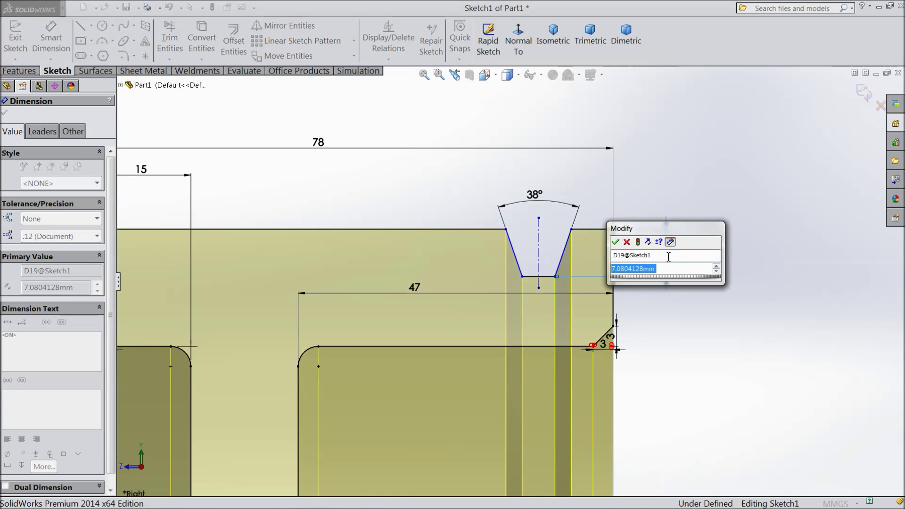
text(10.77)
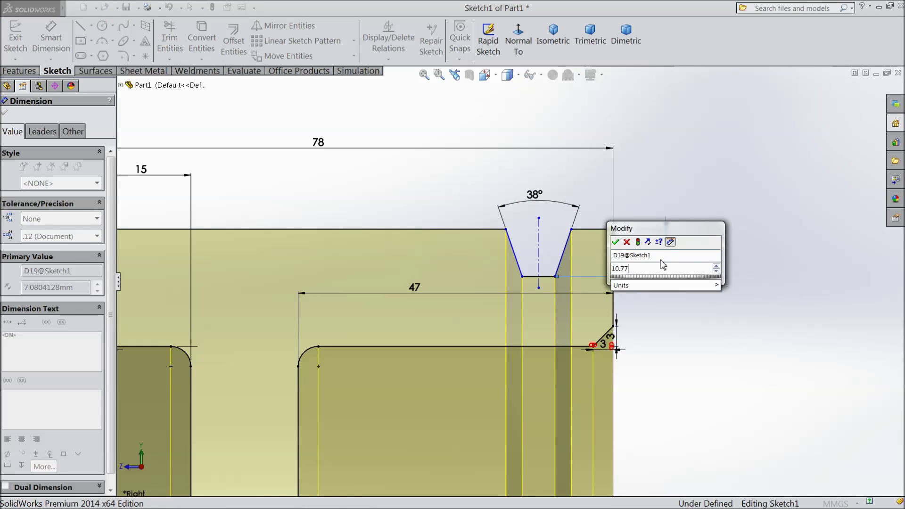
click(615, 242)
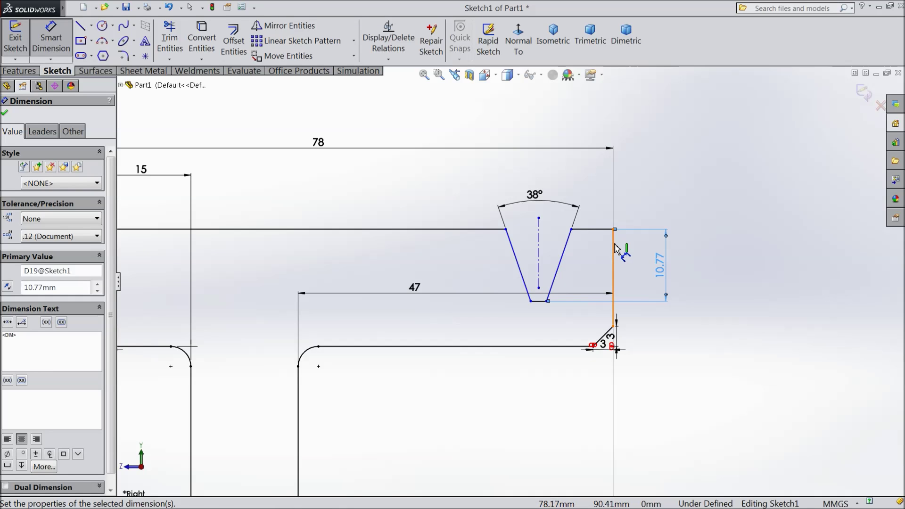
Dimension the distance from the flange's right vertical edge to the groove centerline as 9 mm.
click(613, 248)
click(539, 241)
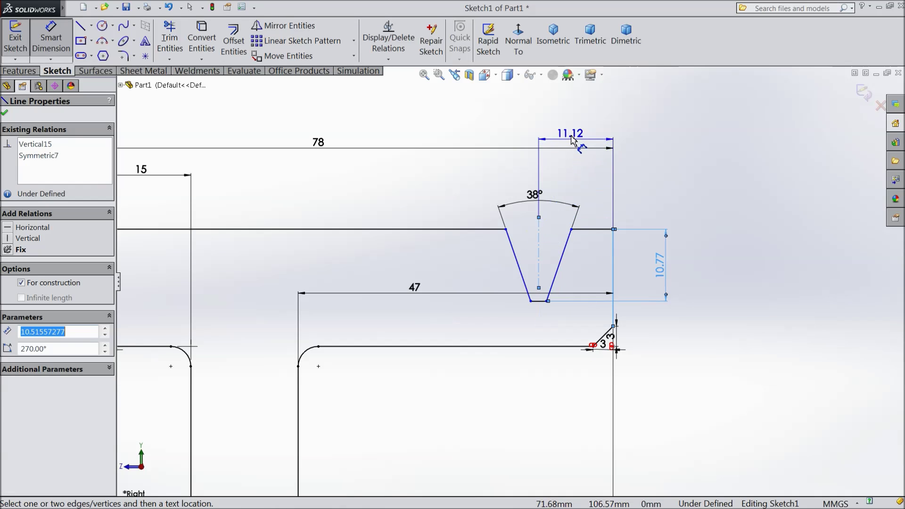
click(571, 139)
text(9)
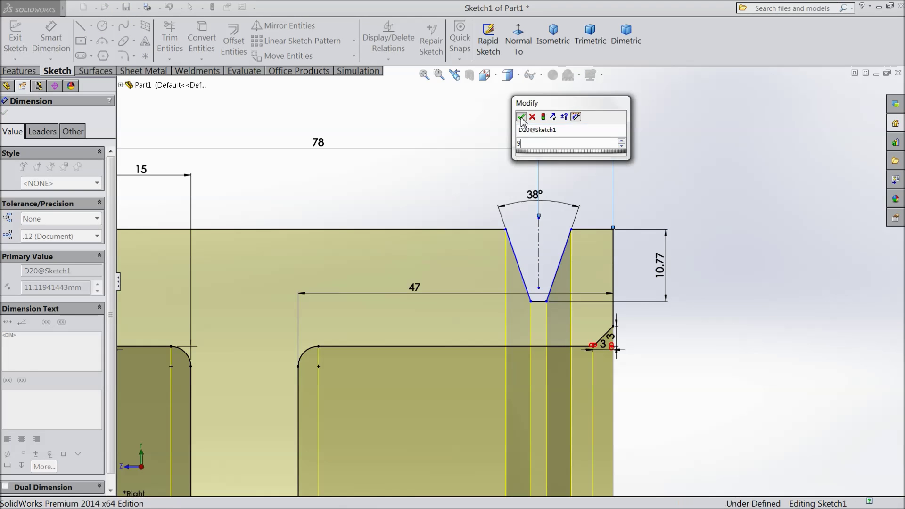
click(521, 117)
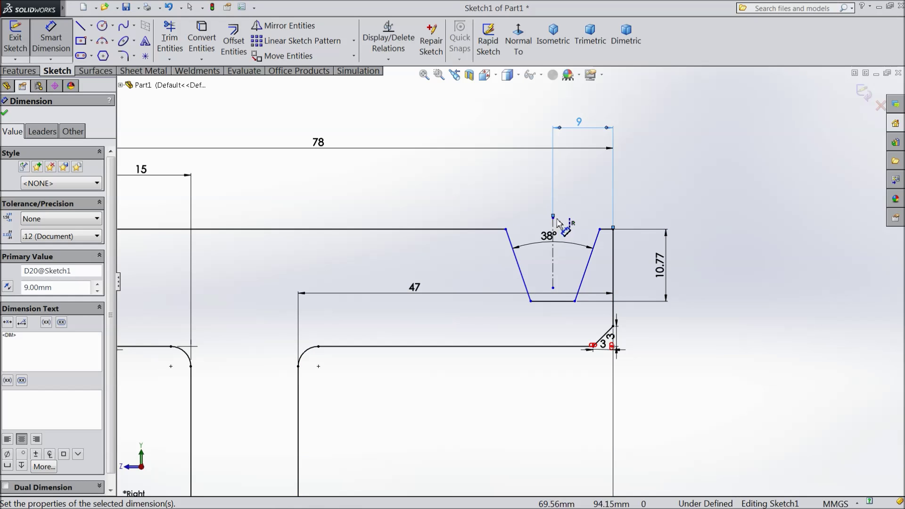
Dimension the width of the groove's base line as 6 mm and finish dimensioning.
click(552, 302)
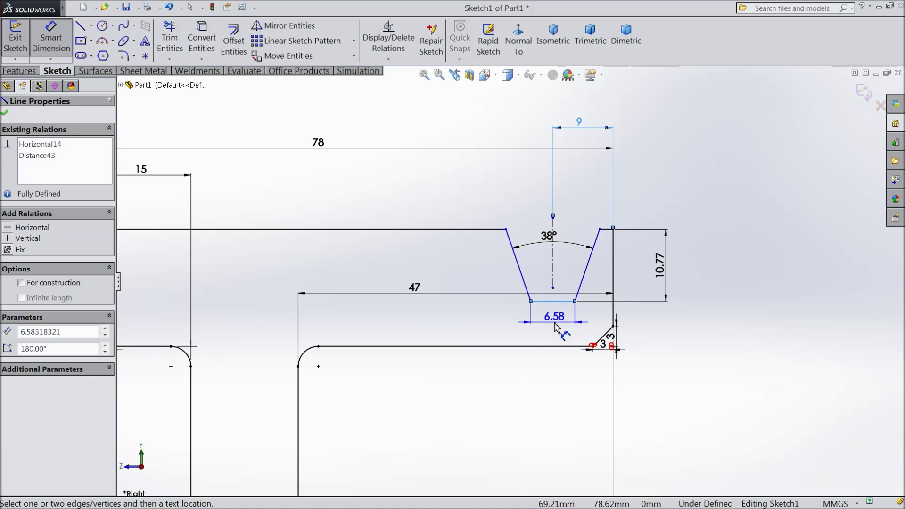
click(555, 315)
text(6.00mm)
click(504, 311)
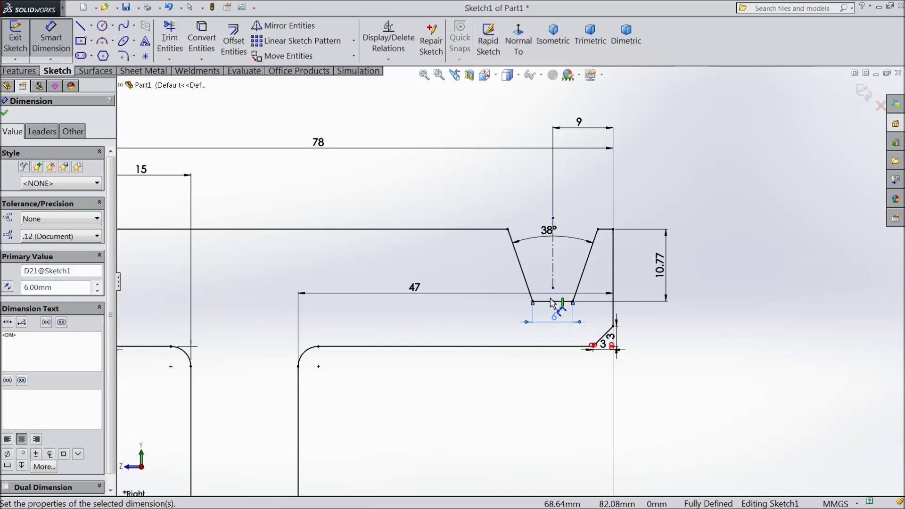
click(5, 113)
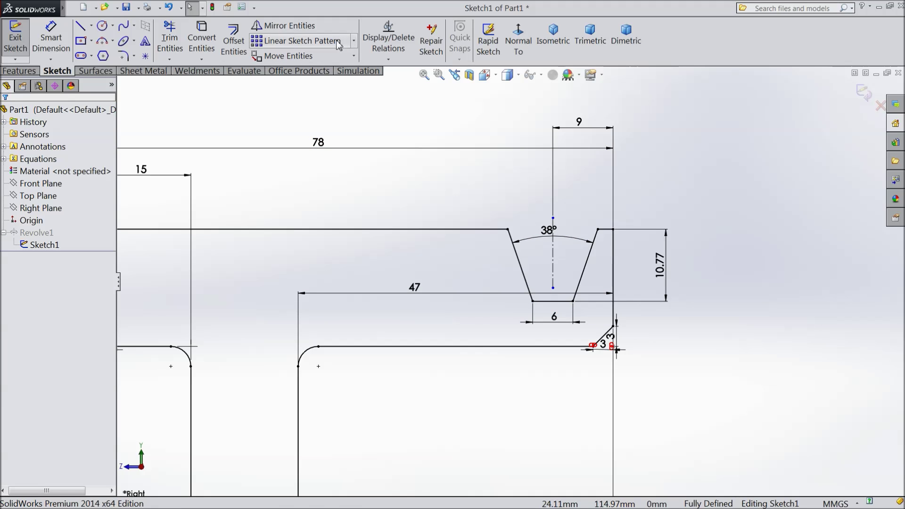
Start a linear sketch pattern of the groove's two slanted sides and base line along X, reversed to run across the rim.
click(338, 44)
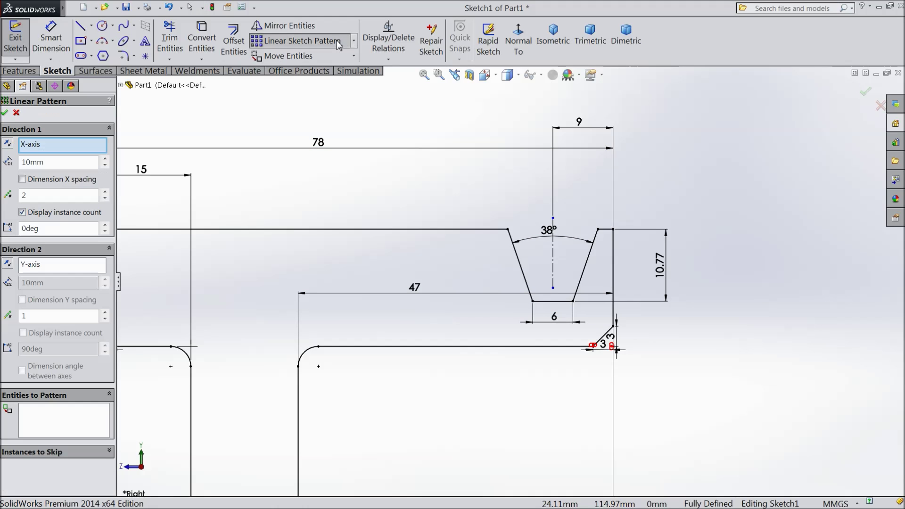
click(587, 265)
click(556, 301)
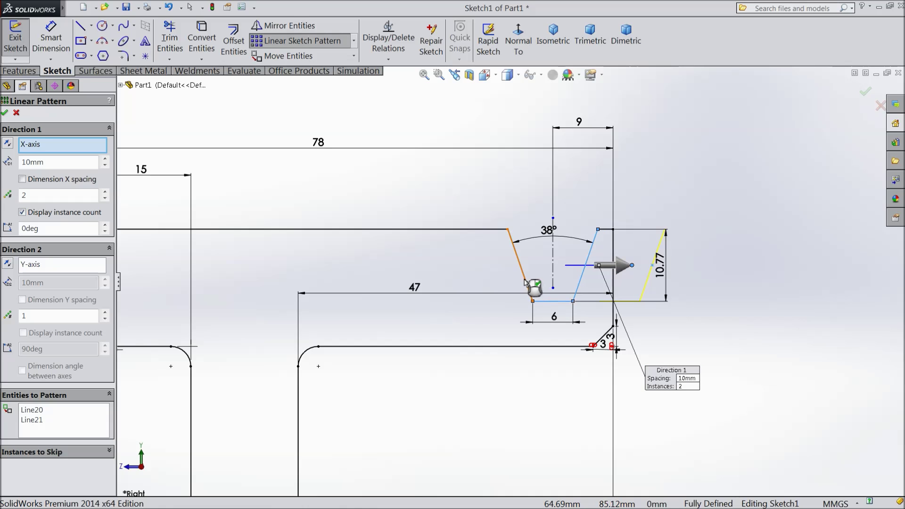
click(525, 282)
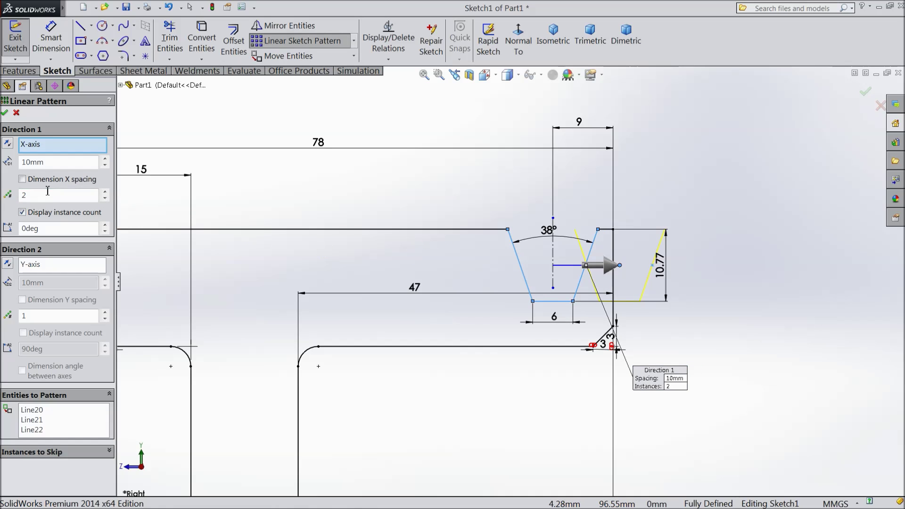
click(8, 145)
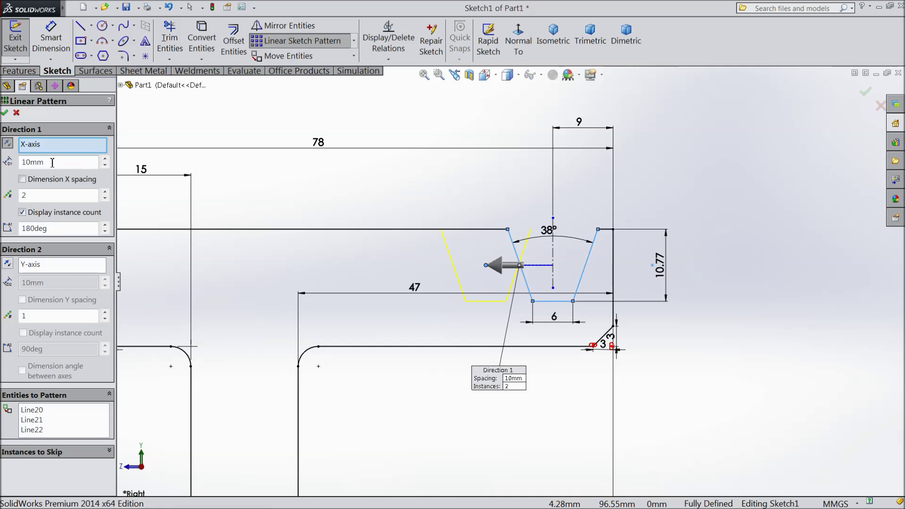
Set the groove pattern to 15 mm spacing with 5 instances and apply it.
drag(52, 162, 21, 163)
text(15)
key(Return)
click(105, 192)
click(105, 192)
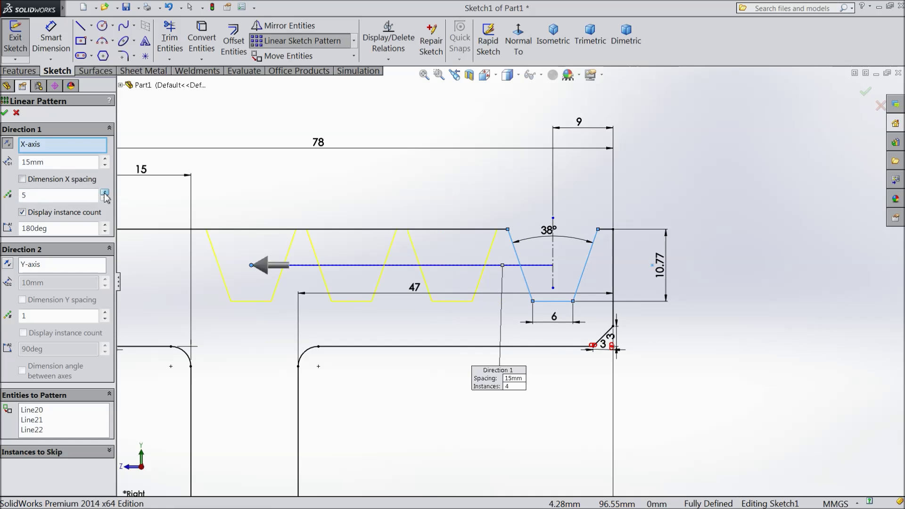
click(105, 192)
scroll(269, 277, up, 2)
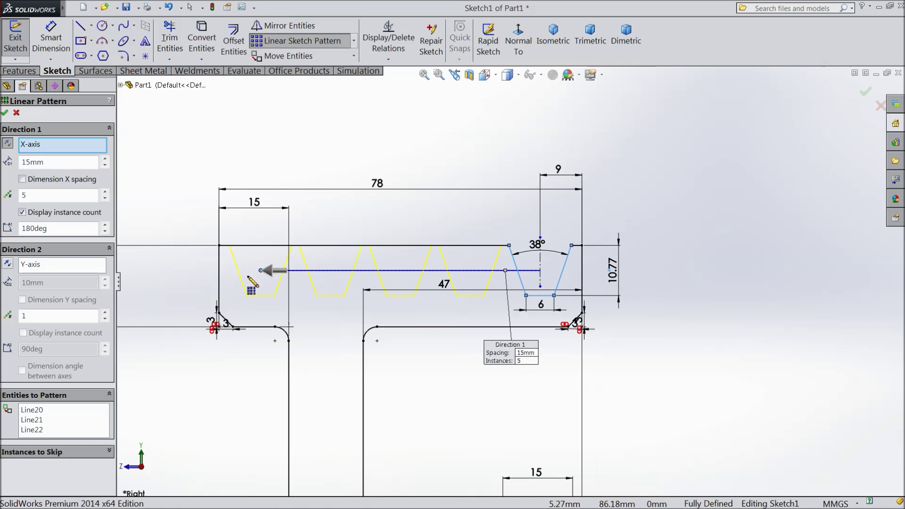
click(5, 113)
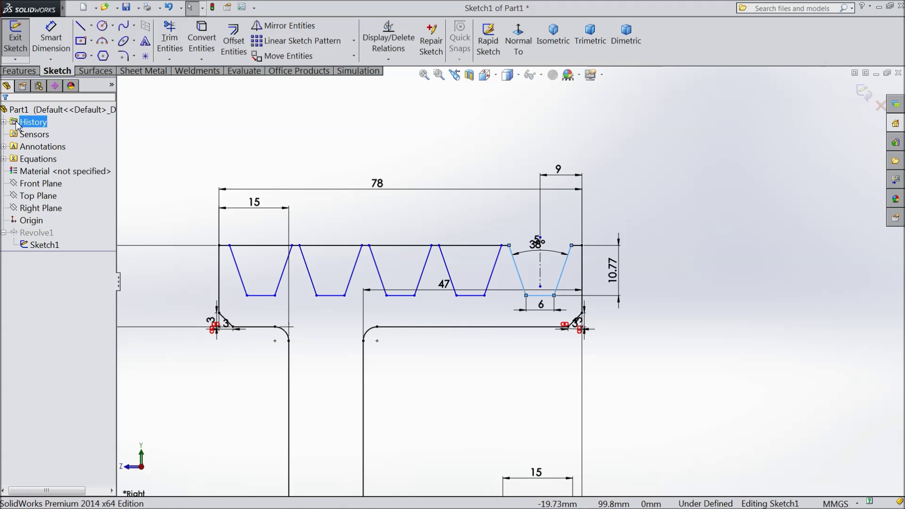
Trim the rim's top edge segments spanning the four patterned grooves so that each groove is open.
click(170, 37)
click(452, 245)
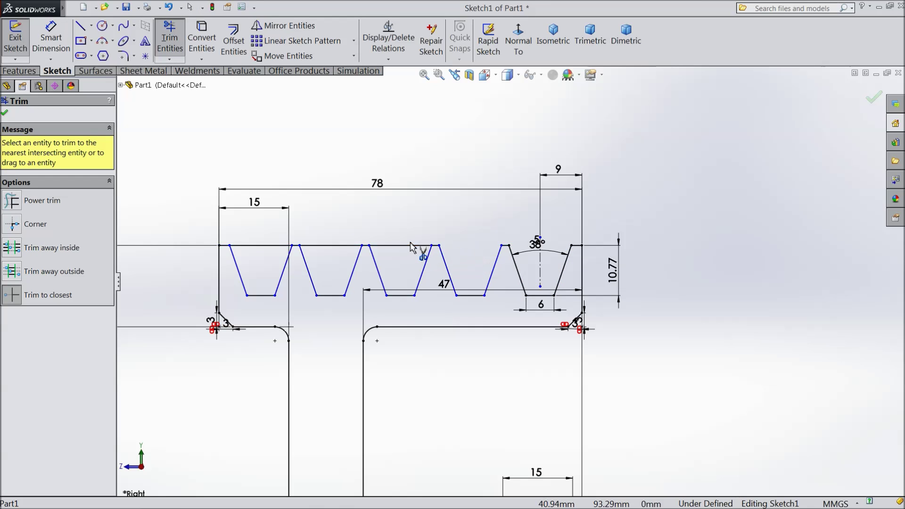
click(410, 246)
click(330, 246)
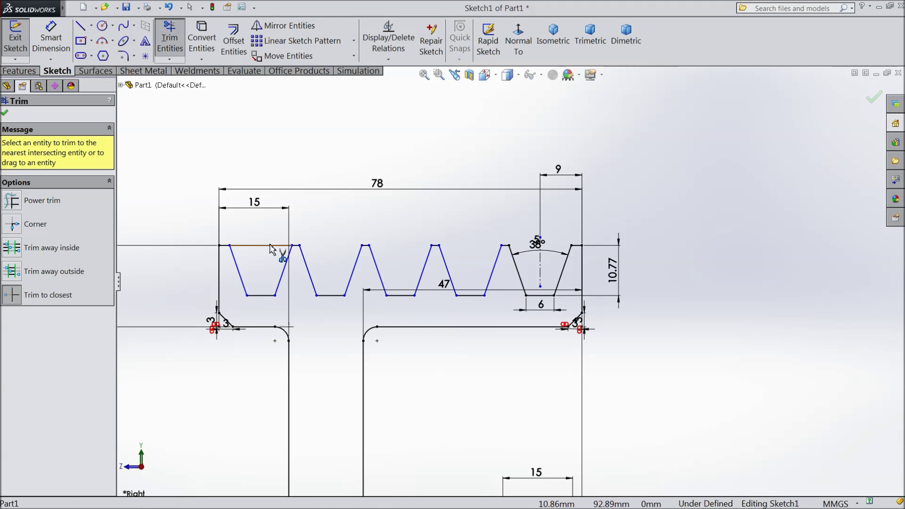
click(262, 245)
click(5, 113)
Exit the profile sketch to rebuild the revolved pulley with its grooves.
scroll(512, 283, down, 3)
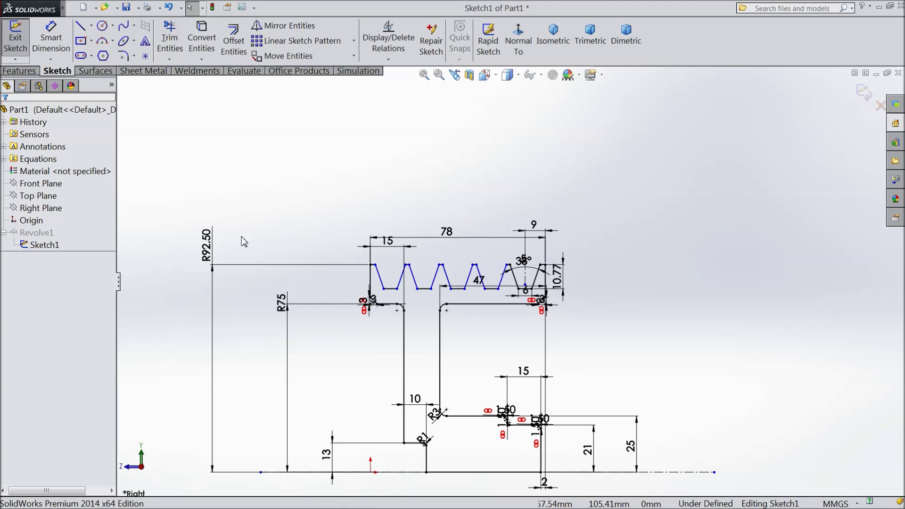
scroll(485, 340, down, 3)
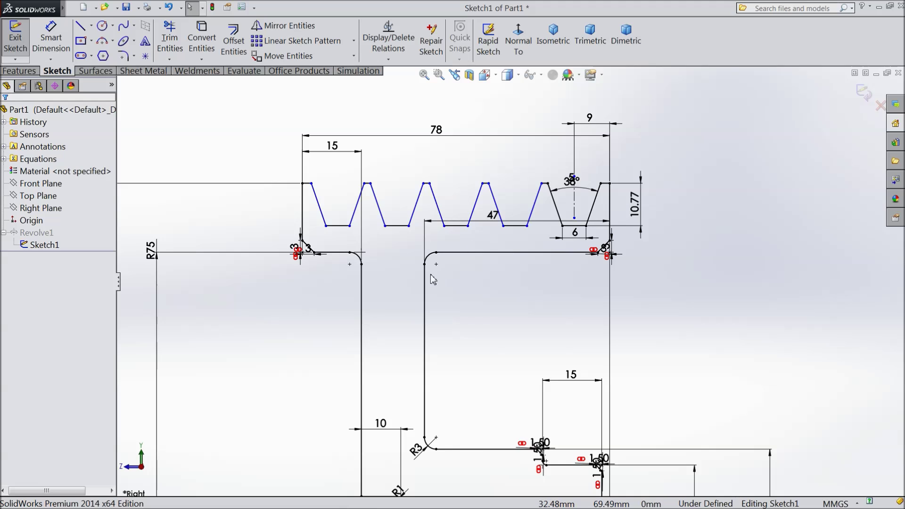
scroll(509, 282, up, 3)
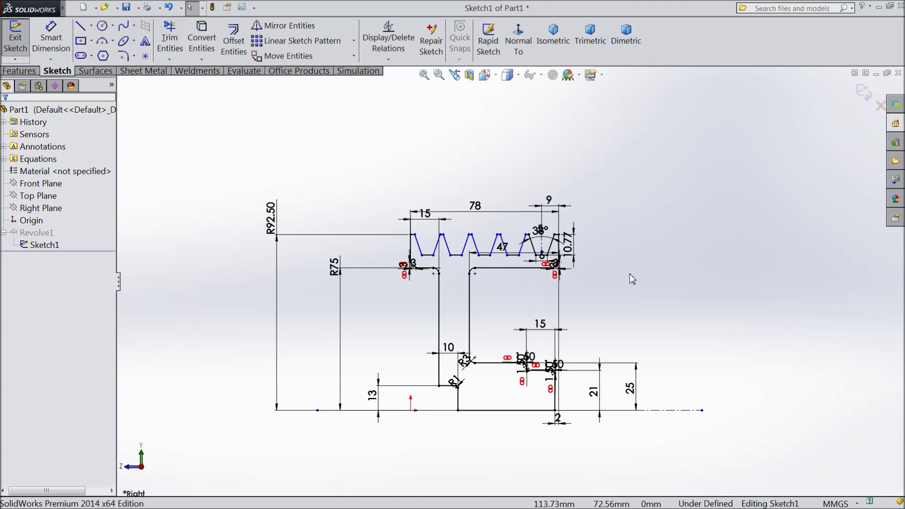
click(863, 93)
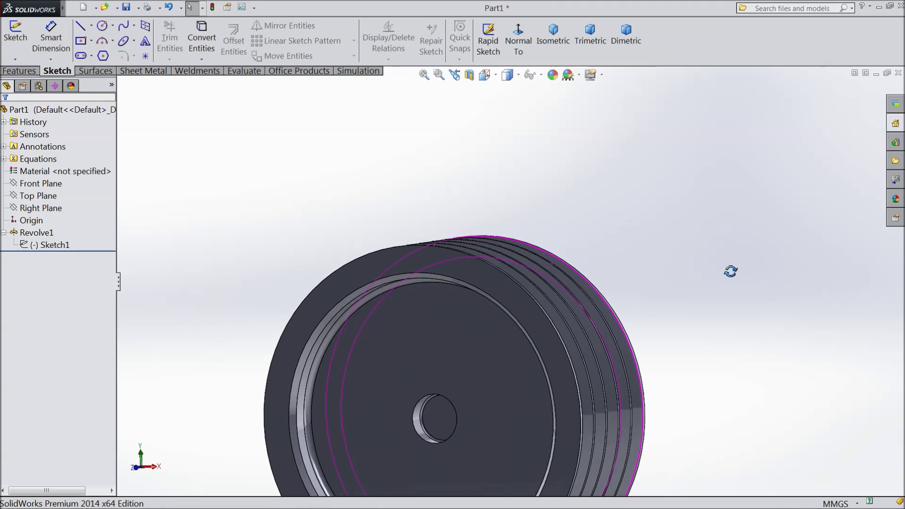
Change the scene behind the pulley to a plain white background.
scroll(680, 306, up, 5)
middle_drag(668, 315, 528, 350)
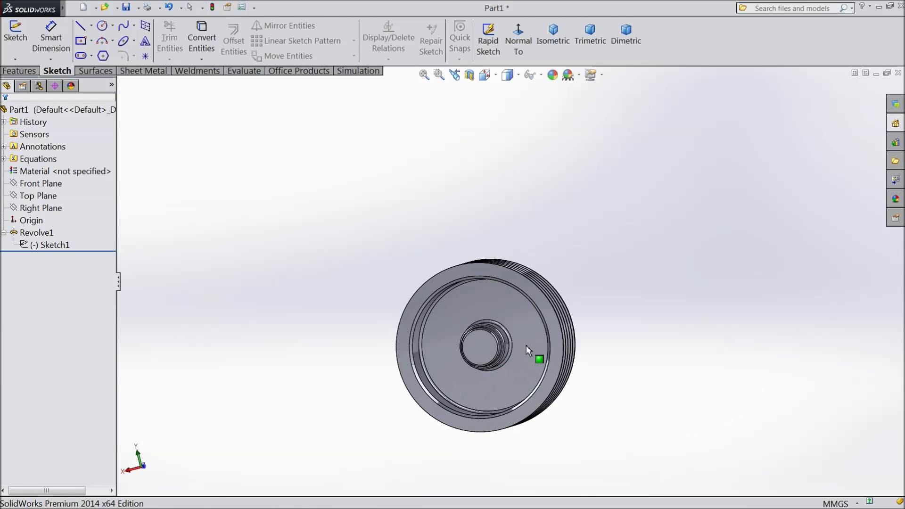
click(568, 74)
click(594, 58)
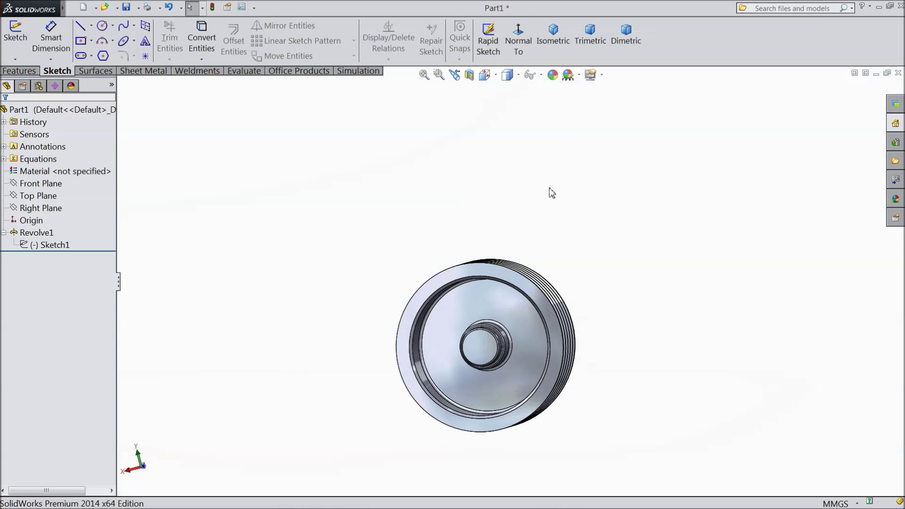
Start a new sketch on the end face of the central hub and orient the view normal to it.
middle_drag(549, 187, 567, 306)
scroll(515, 341, down, 5)
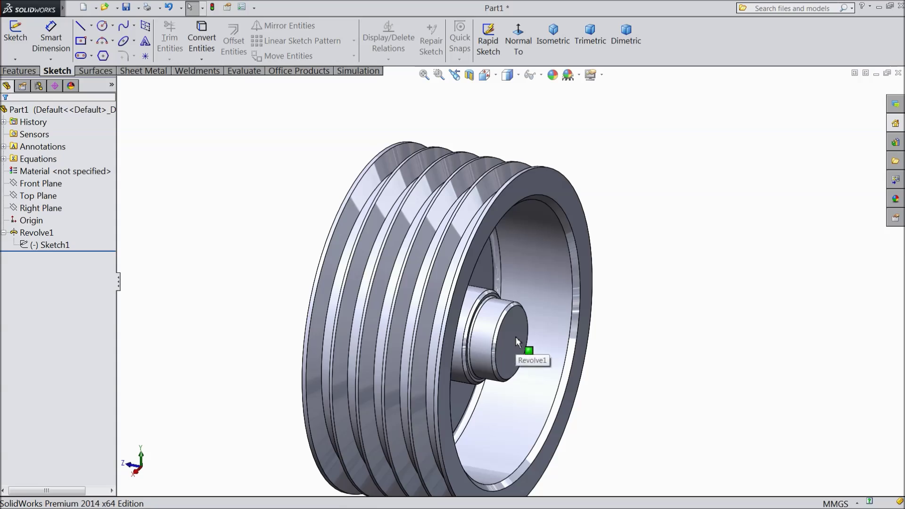
middle_drag(515, 336, 499, 321)
scroll(478, 307, up, 3)
scroll(518, 340, down, 3)
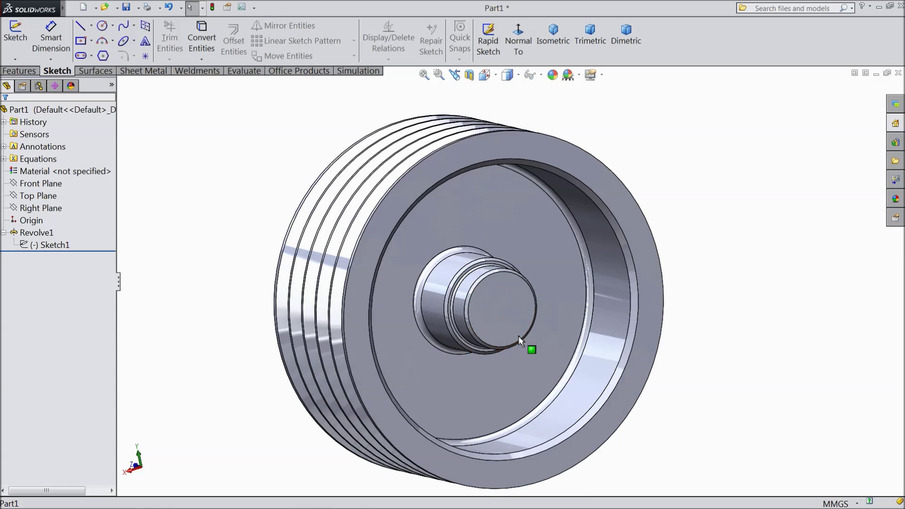
middle_drag(492, 423, 646, 192)
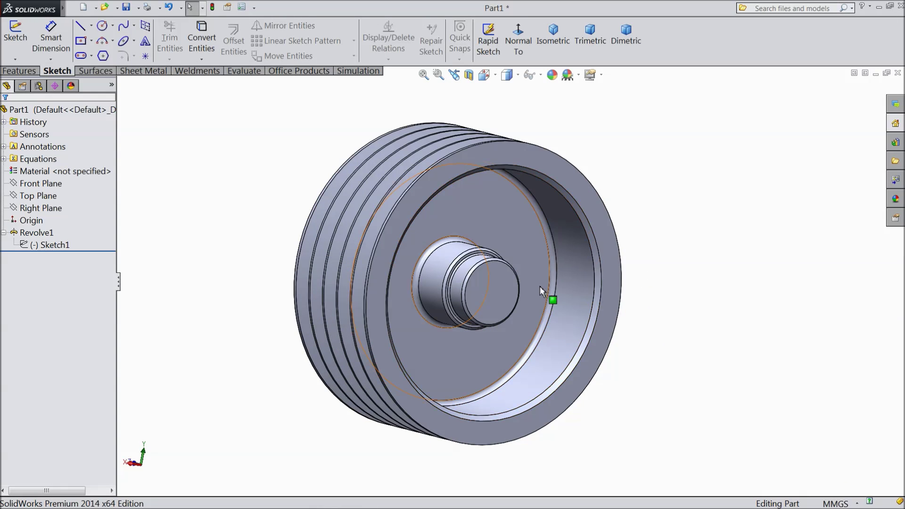
scroll(522, 294, down, 2)
click(484, 293)
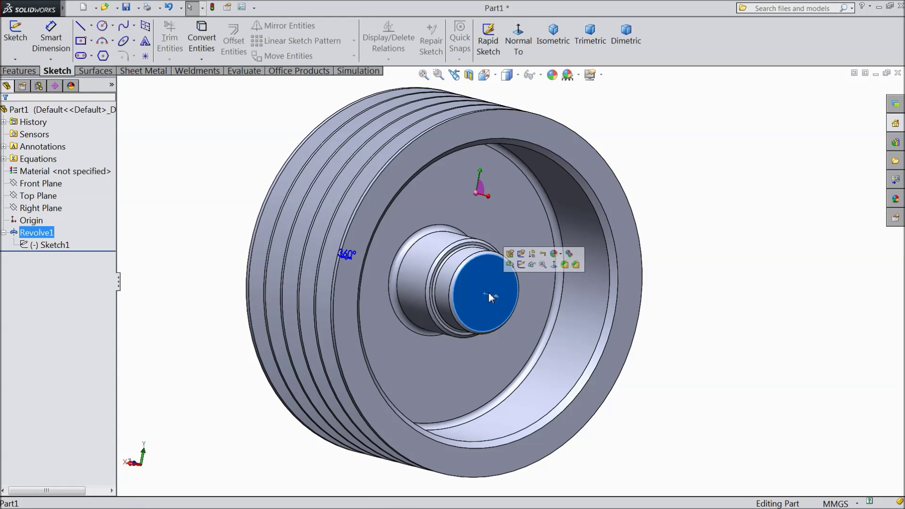
click(520, 265)
click(517, 42)
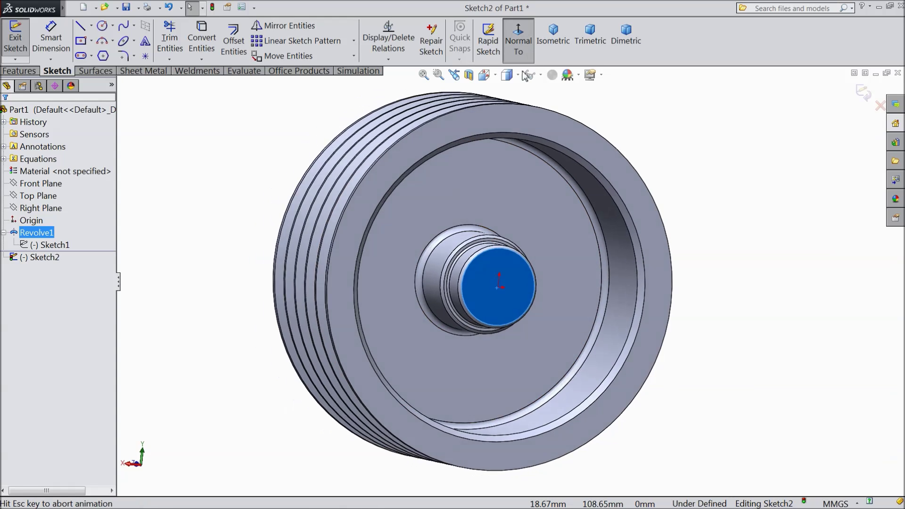
Sketch a vertical centerline through the origin, extending above and below the hub.
click(91, 25)
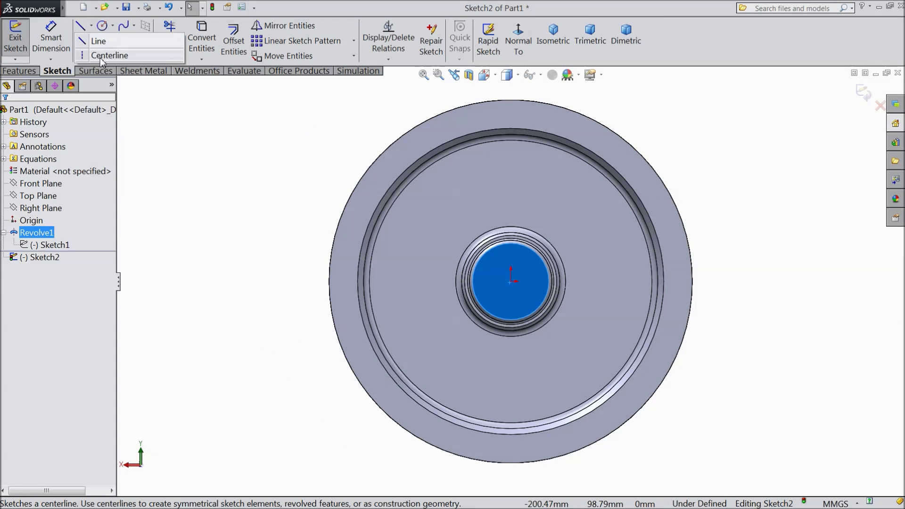
click(109, 55)
click(510, 193)
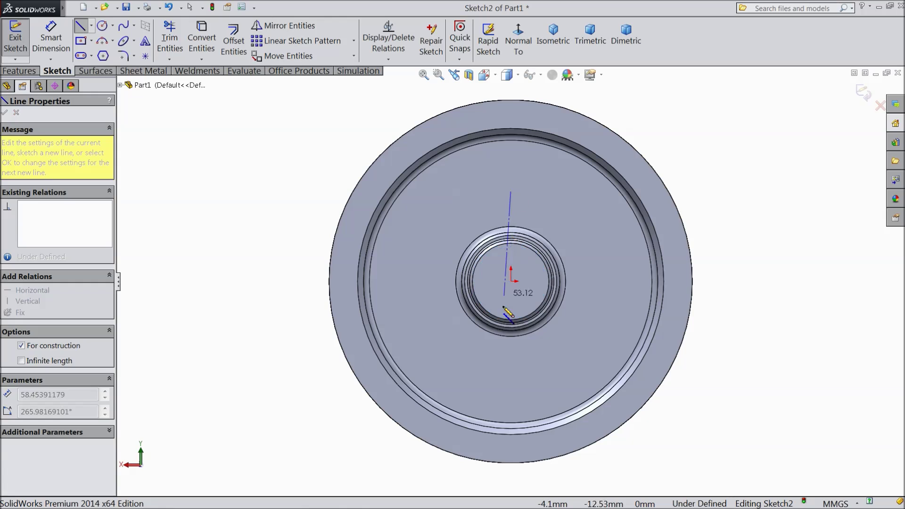
click(511, 360)
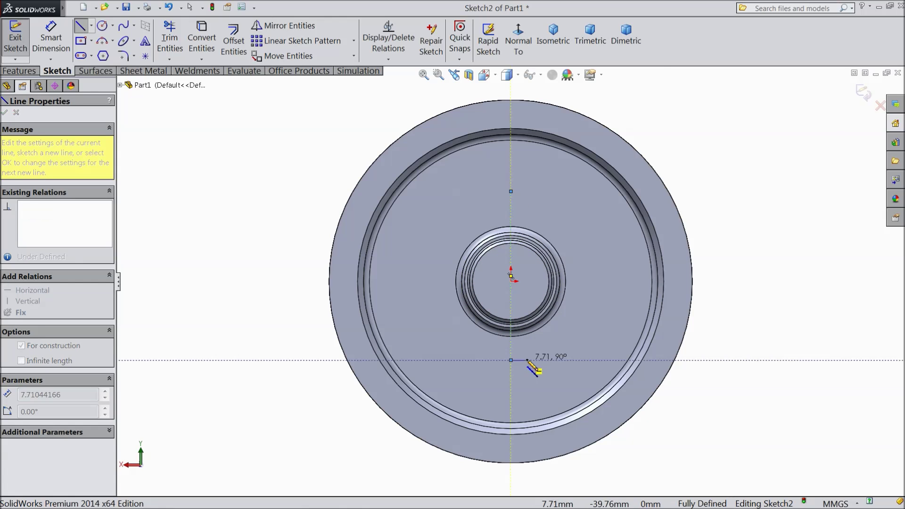
right_click(511, 361)
click(561, 91)
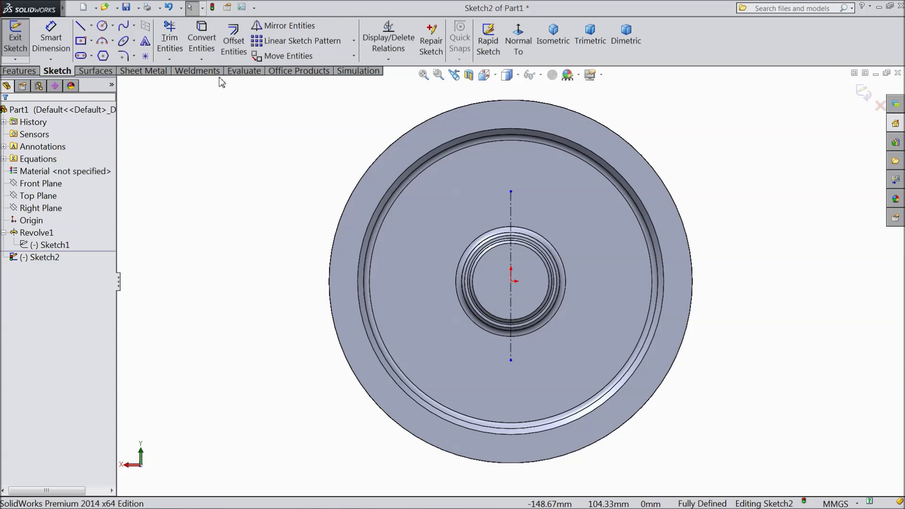
Sketch a horizontal centerline through the origin, extending past both sides of the hub.
click(93, 26)
click(108, 54)
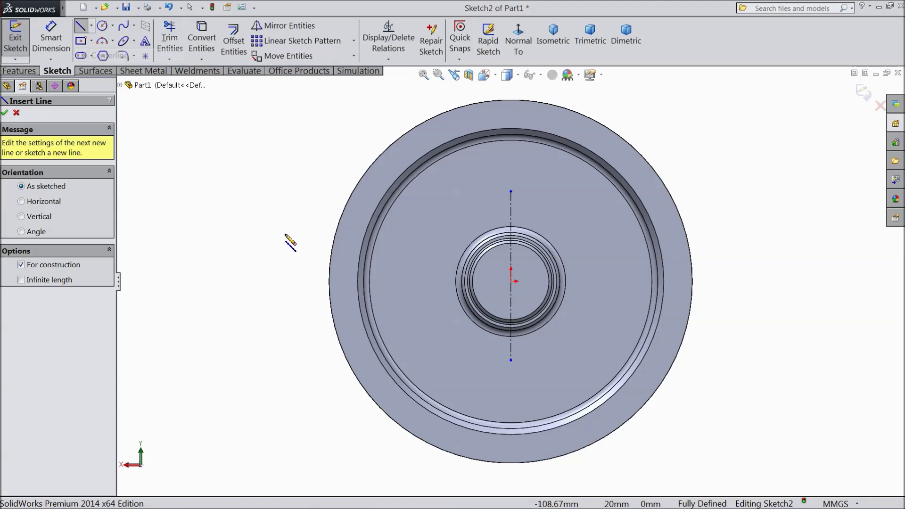
click(419, 282)
click(605, 282)
right_click(605, 283)
click(631, 93)
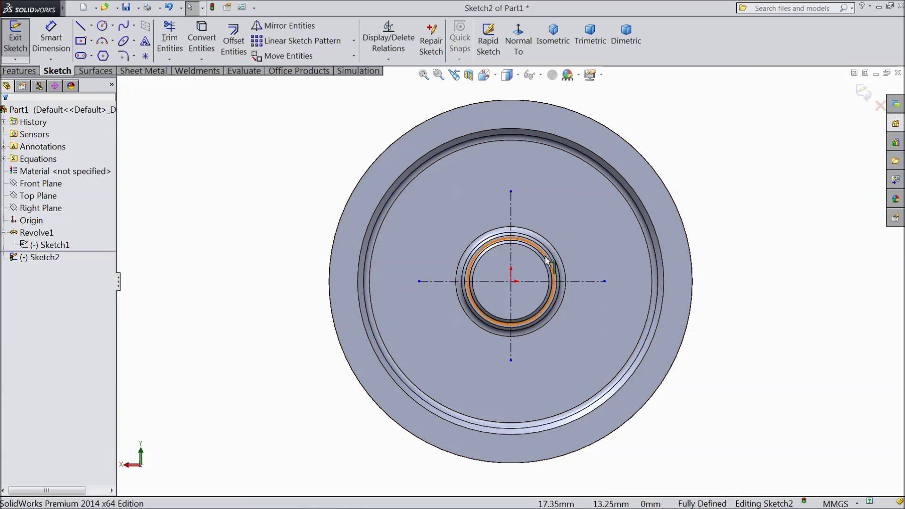
Sketch two concentric circles centered on the origin within the hub face, about 22 mm and 32 mm in diameter.
scroll(516, 285, down, 4)
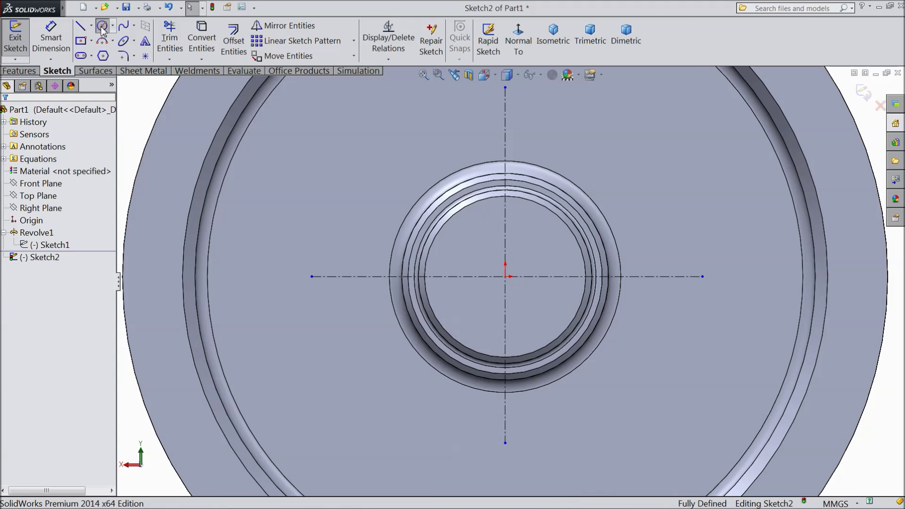
click(103, 26)
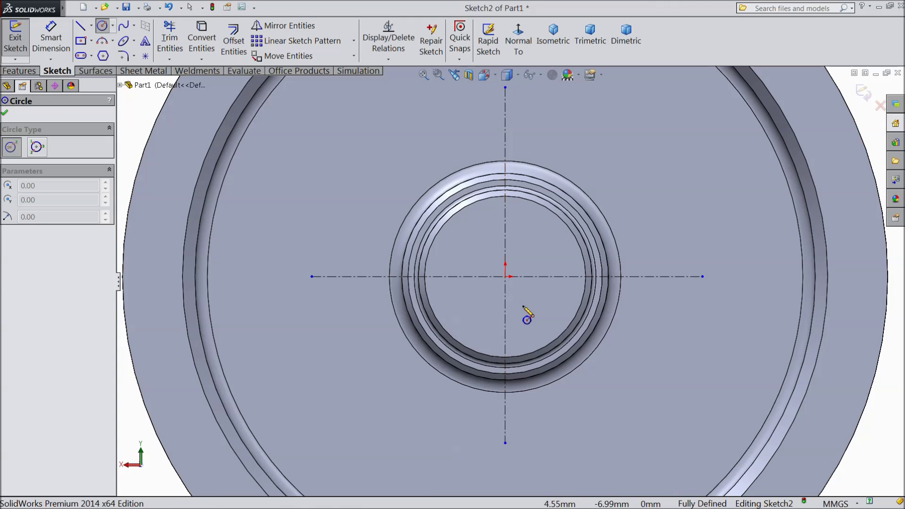
click(505, 277)
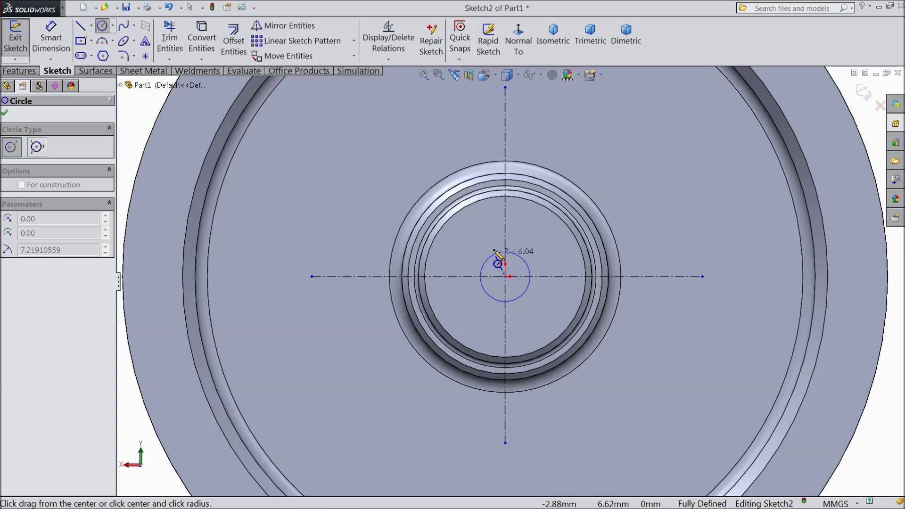
click(505, 277)
click(473, 220)
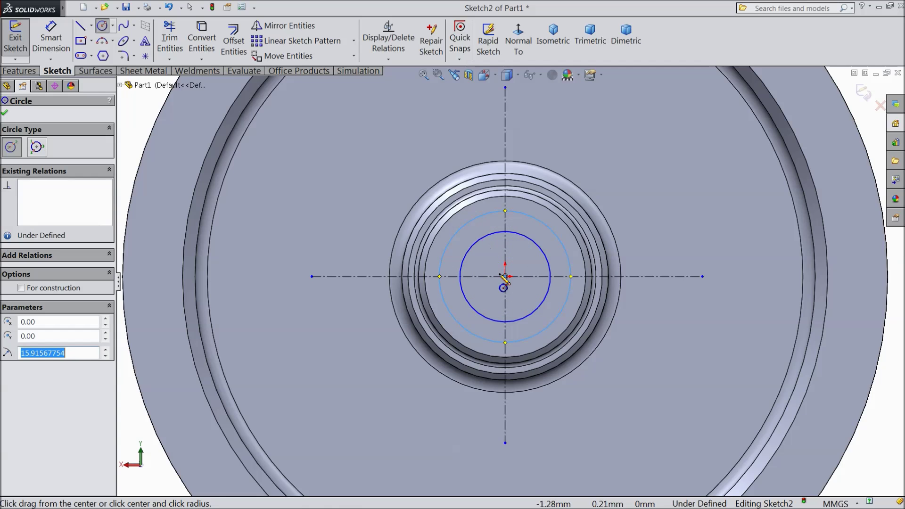
Dimension the outer sketched circle's diameter as 25 mm.
scroll(504, 278, down, 5)
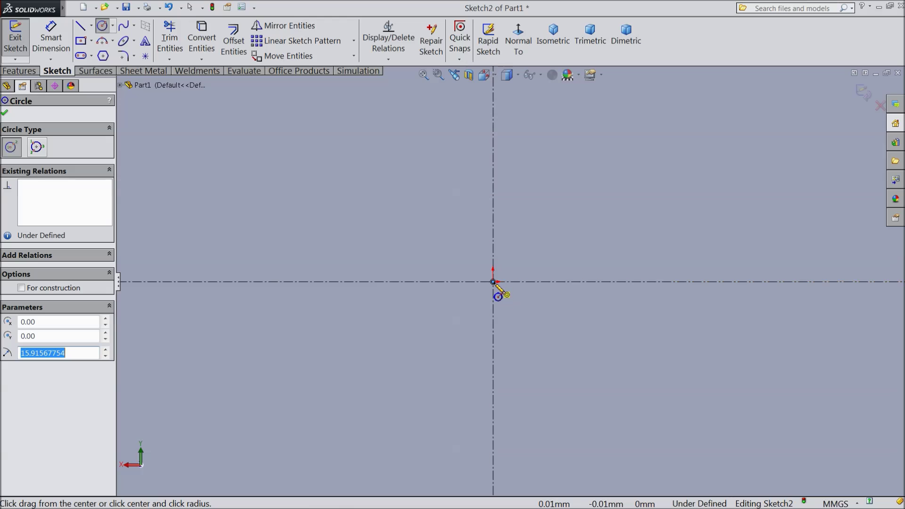
scroll(493, 282, up, 5)
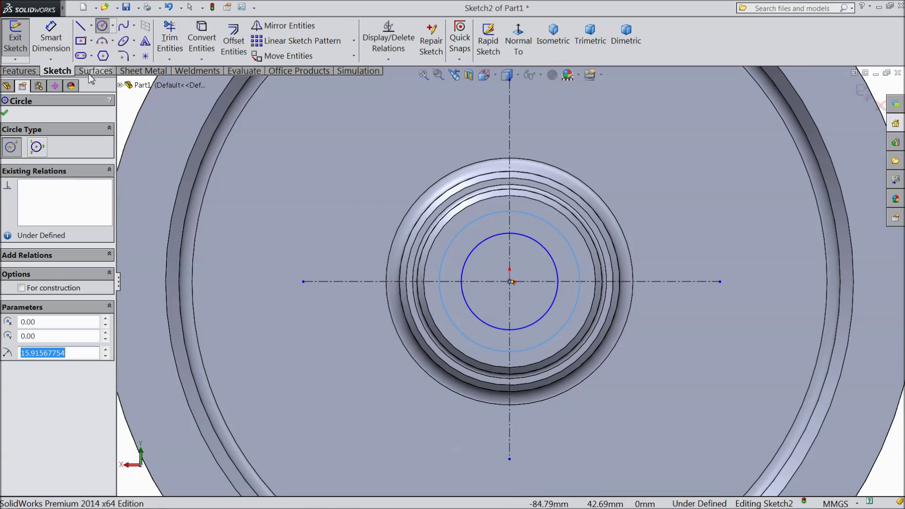
click(50, 37)
click(574, 244)
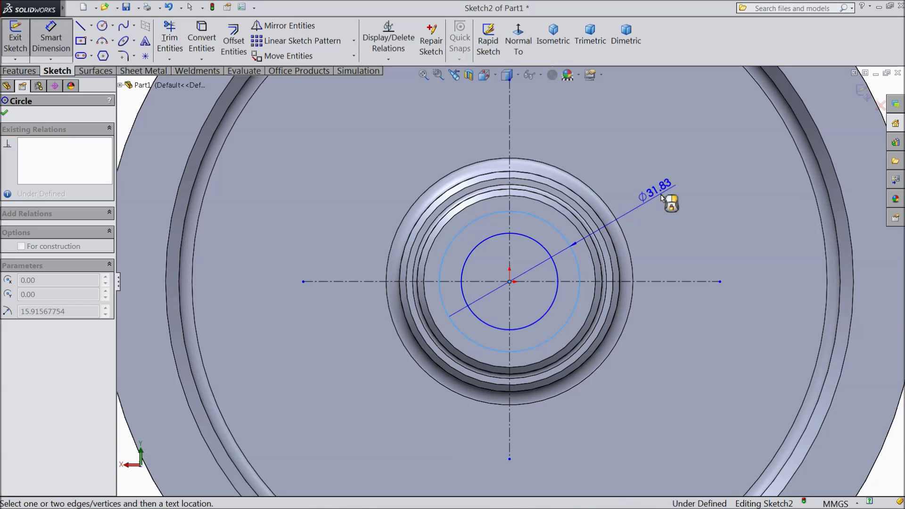
click(665, 193)
click(616, 178)
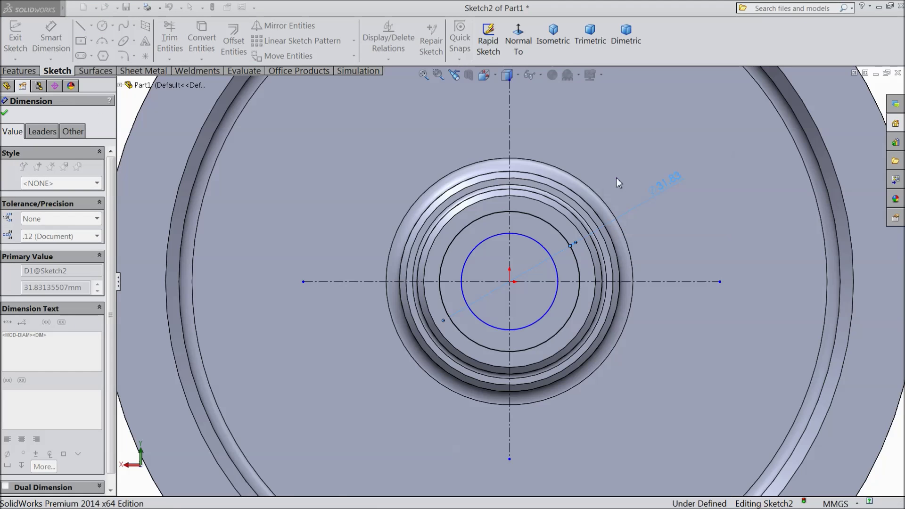
Dimension the inner sketched circle's diameter as 21 mm.
click(558, 280)
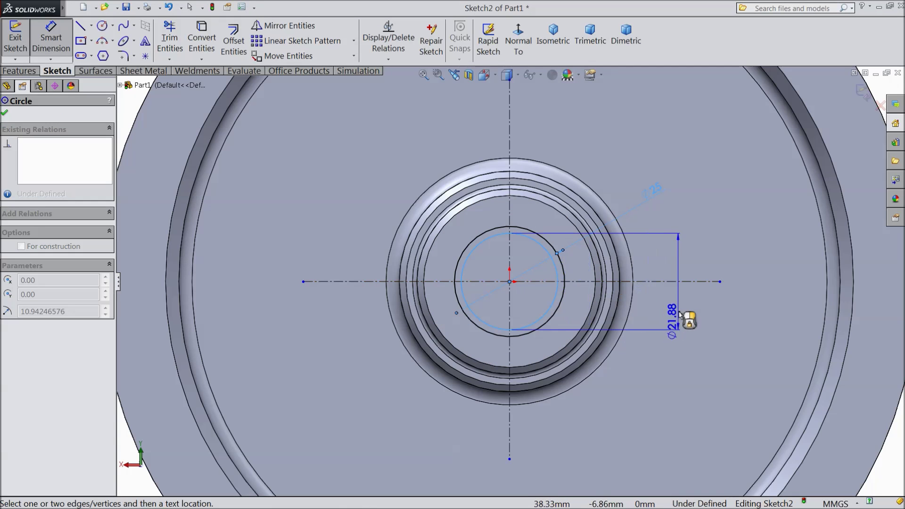
click(681, 306)
text(21)
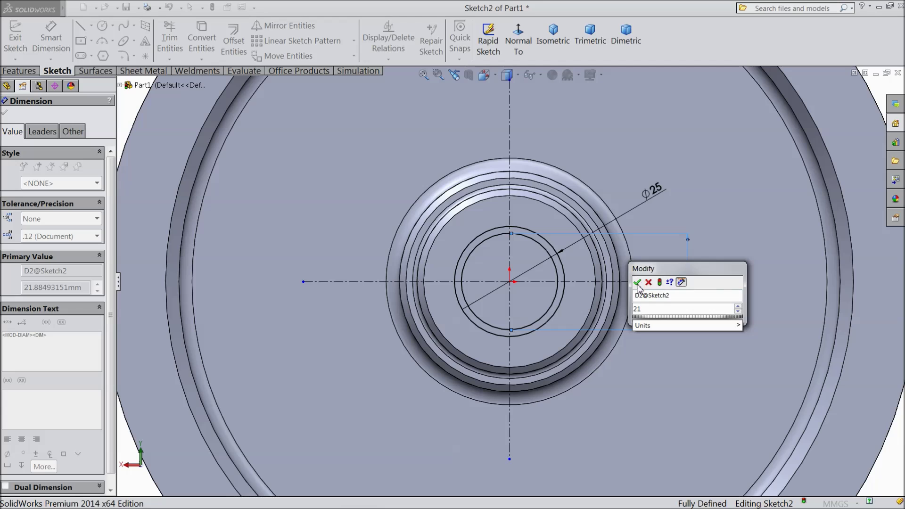
click(637, 282)
scroll(526, 265, down, 2)
scroll(521, 265, down, 2)
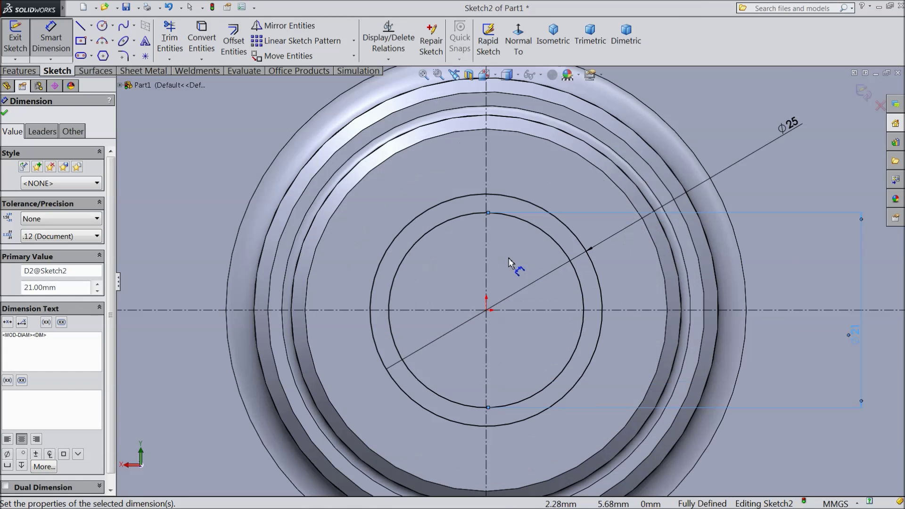
click(6, 114)
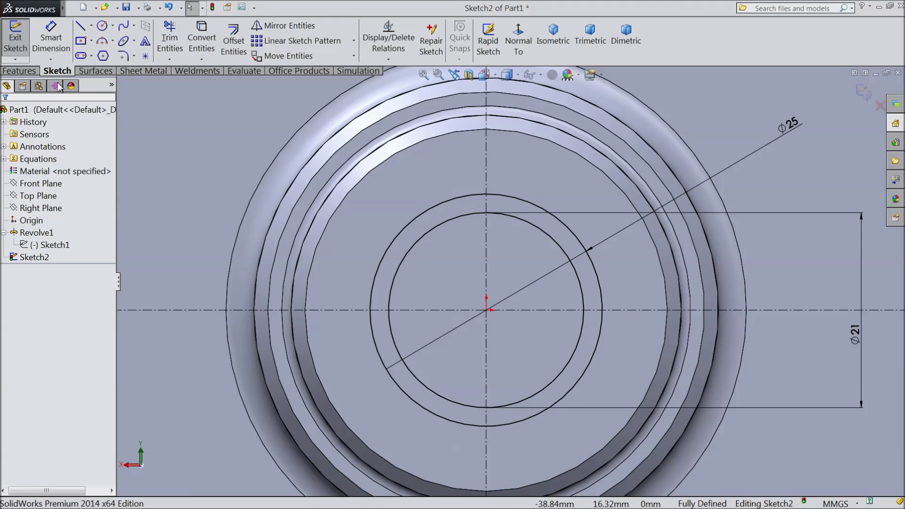
Sketch a vertical line about 5.4 mm long crossing both circles' upper arcs, just right of the vertical centerline.
click(80, 26)
click(510, 229)
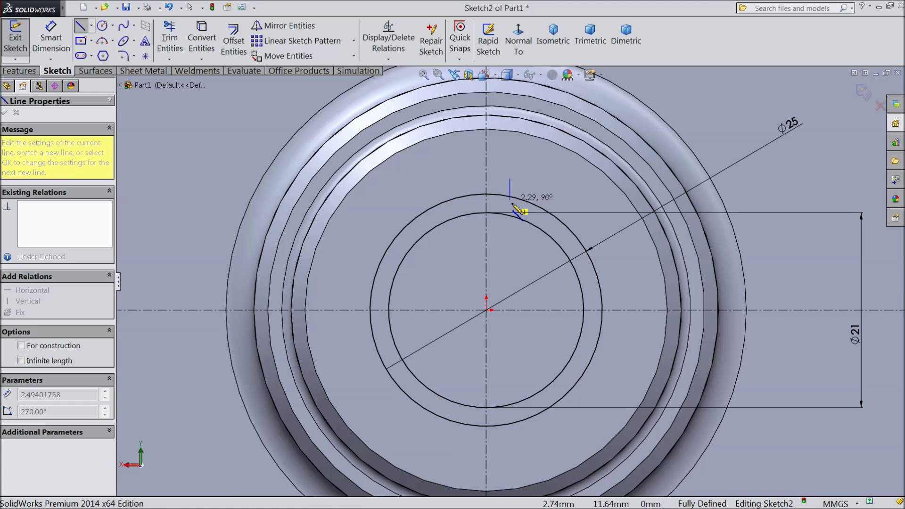
right_click(424, 181)
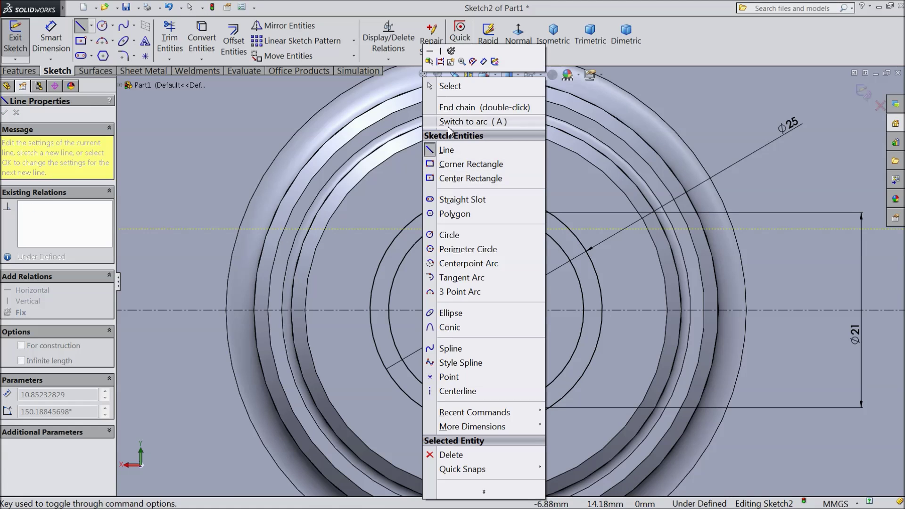
click(440, 84)
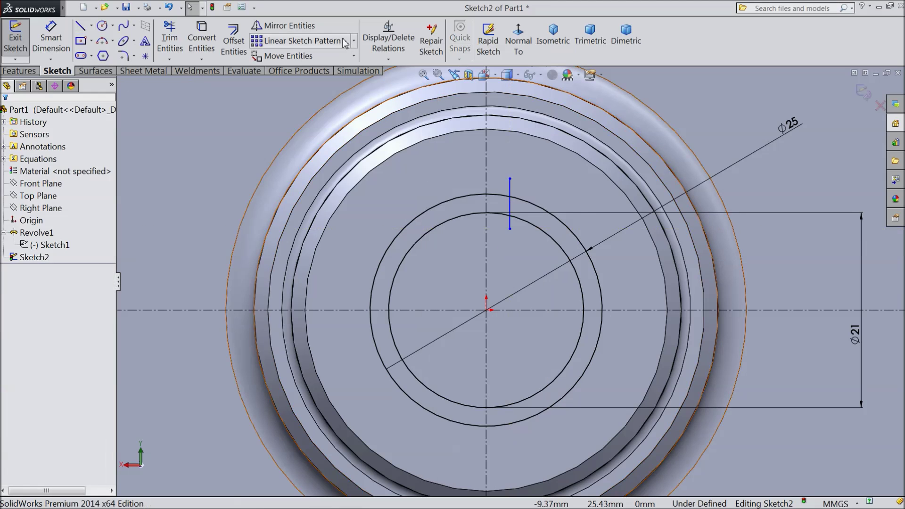
Mirror the short vertical line about the vertical centerline, keeping the original.
click(308, 31)
click(510, 188)
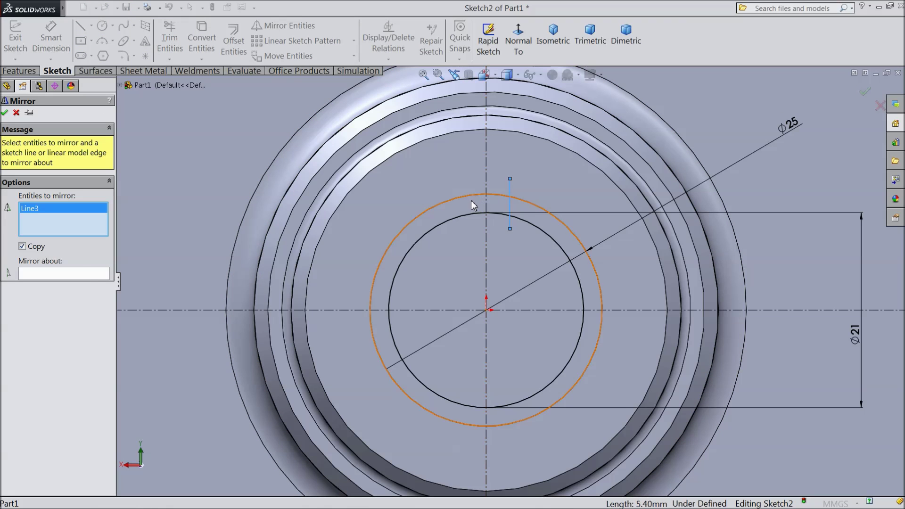
click(98, 274)
click(487, 207)
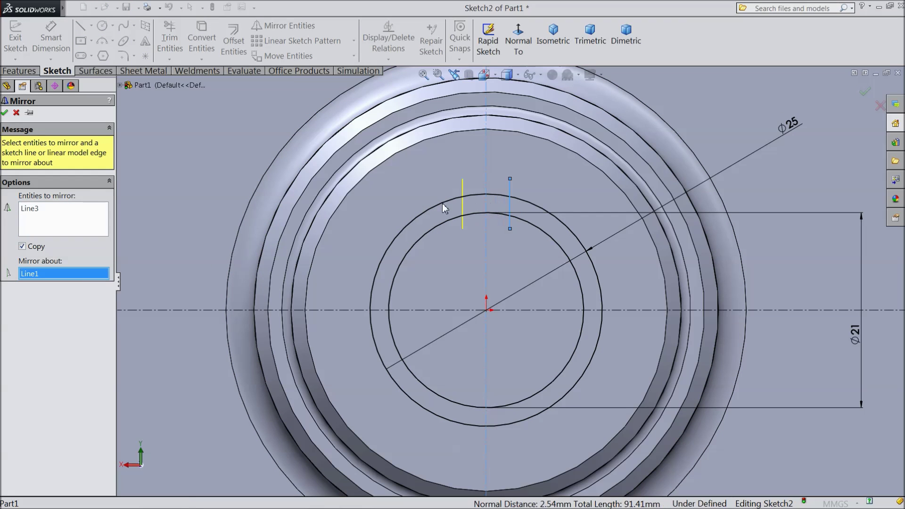
click(4, 112)
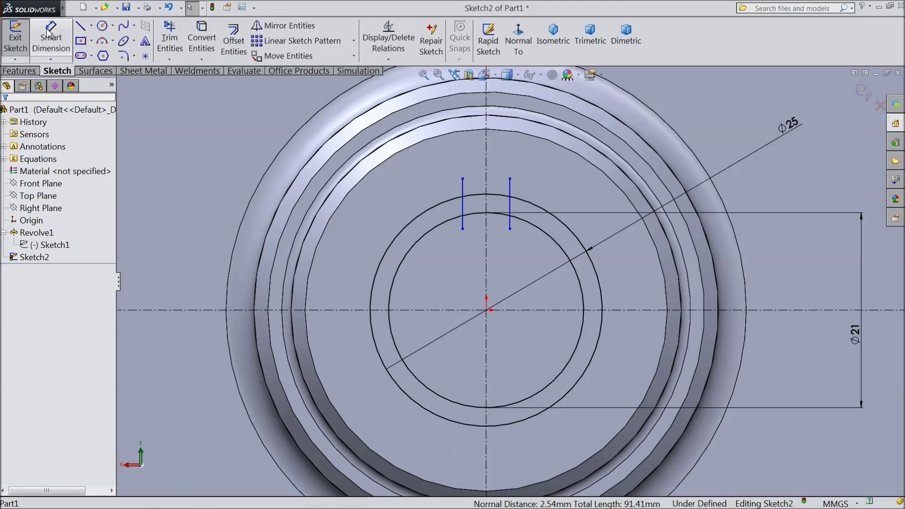
Dimension the distance between the two short vertical lines as 5 mm.
click(462, 201)
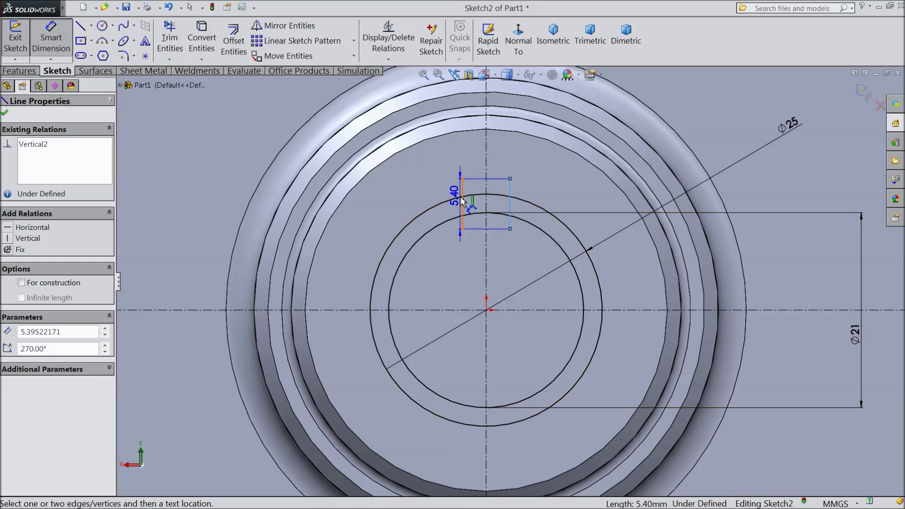
click(509, 207)
click(485, 151)
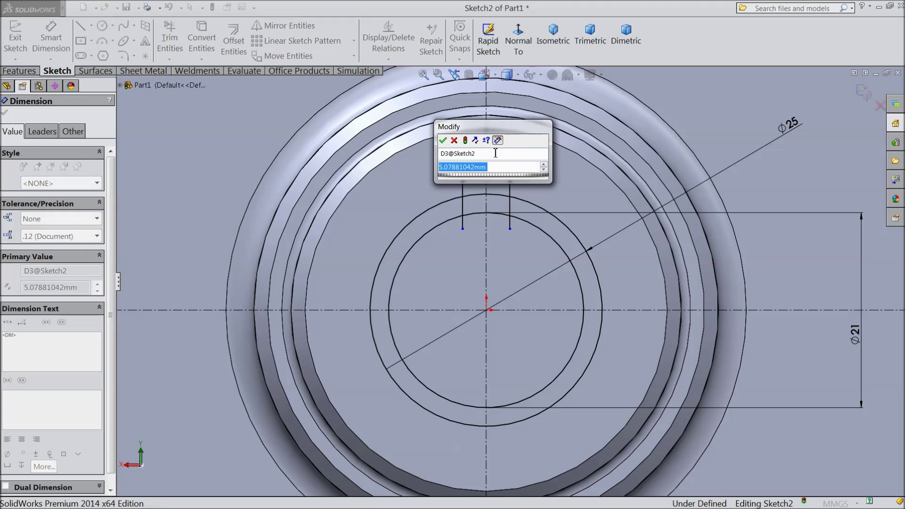
text(5)
click(443, 140)
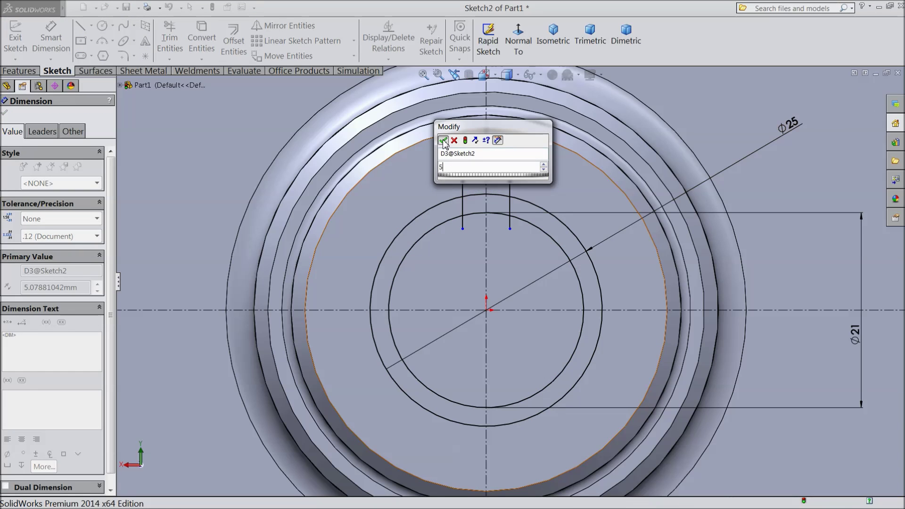
click(9, 113)
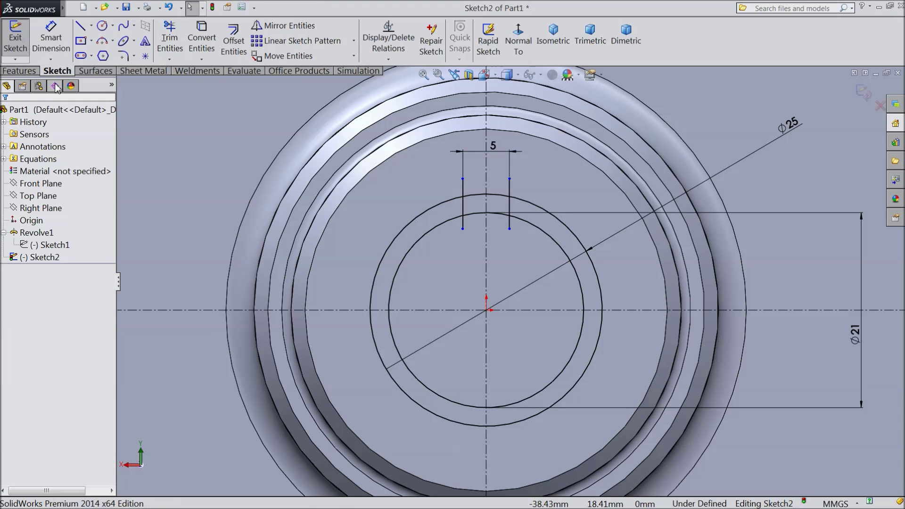
Trim the overhanging line ends and both circles to leave the inner circle with a single notch at its top.
click(170, 40)
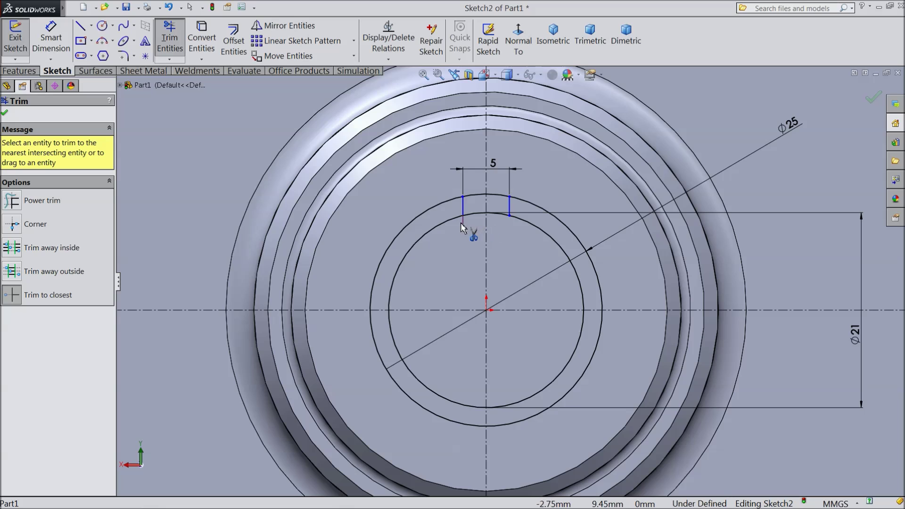
click(481, 214)
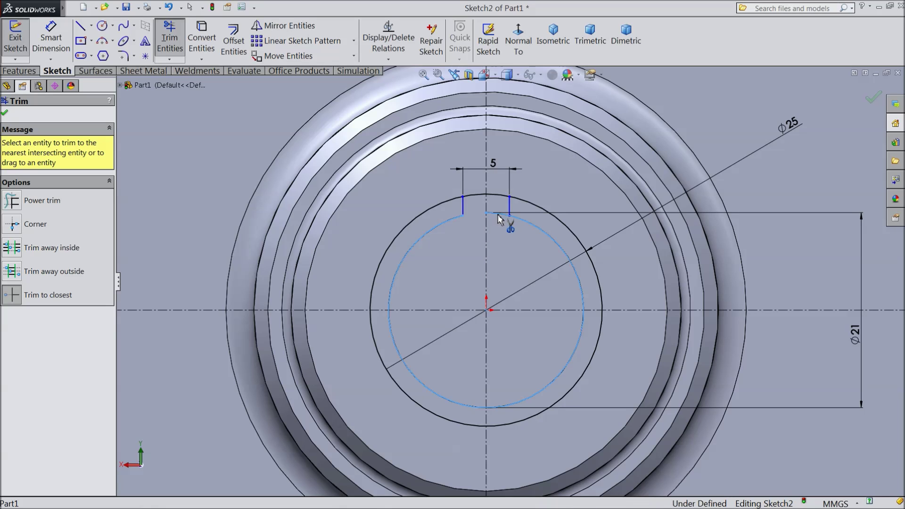
click(553, 220)
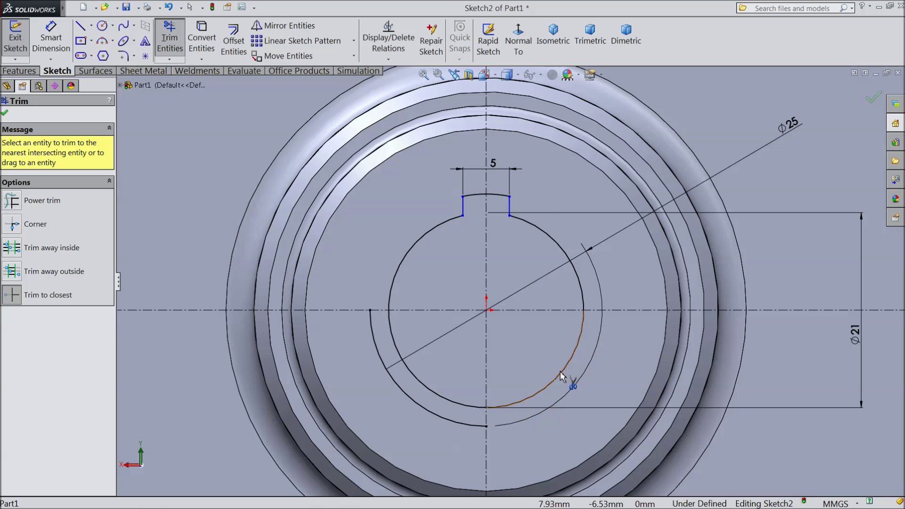
click(469, 426)
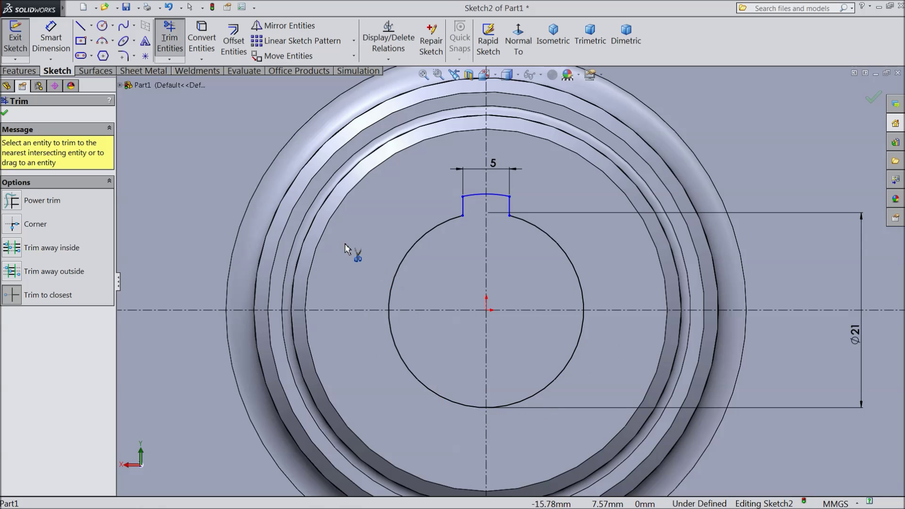
click(5, 113)
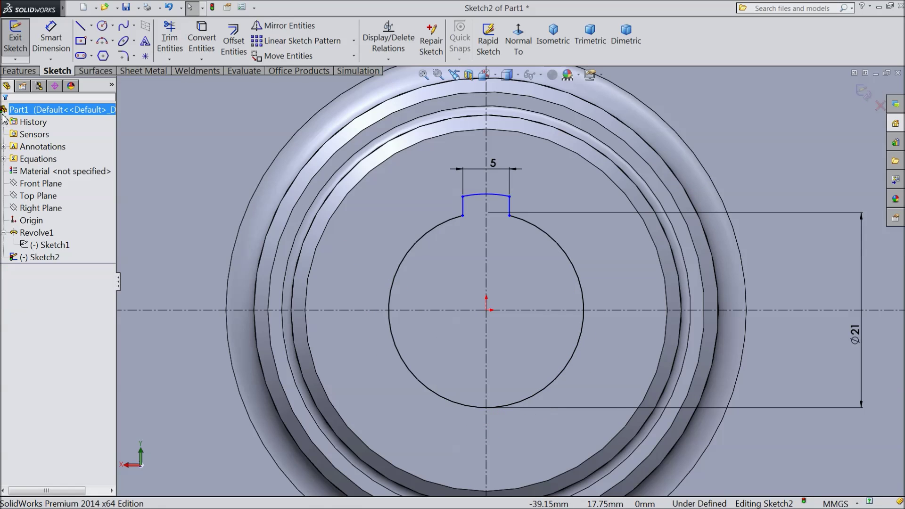
Create a circular sketch pattern of the notch's two sides and outer arc around the origin, with 6 equally spaced instances over 360 degrees.
click(353, 41)
click(325, 71)
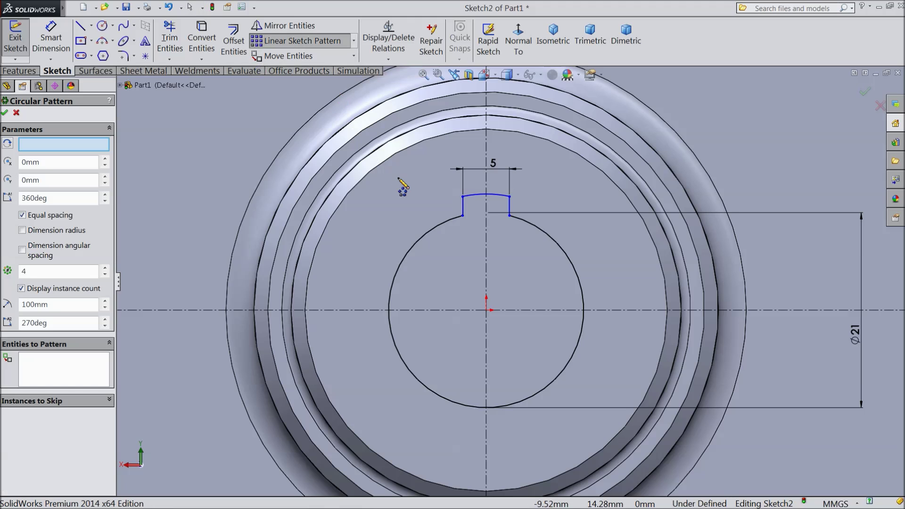
click(510, 211)
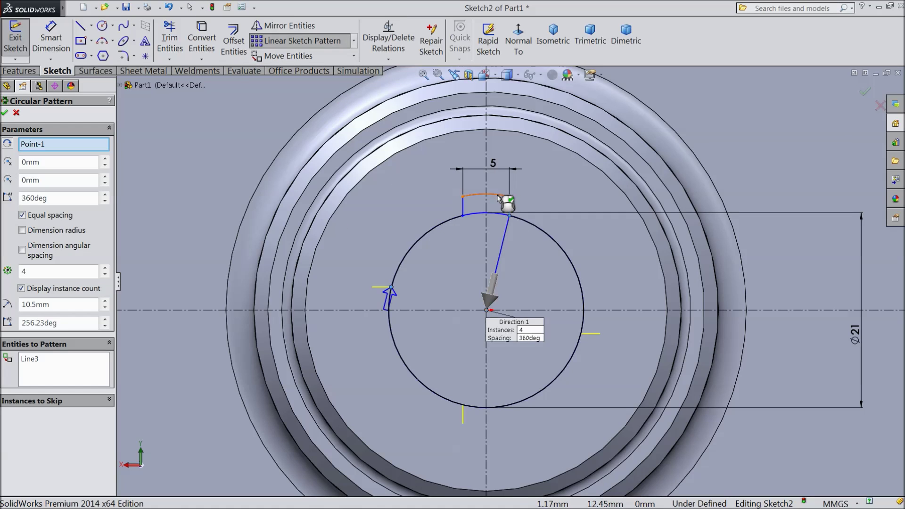
click(464, 210)
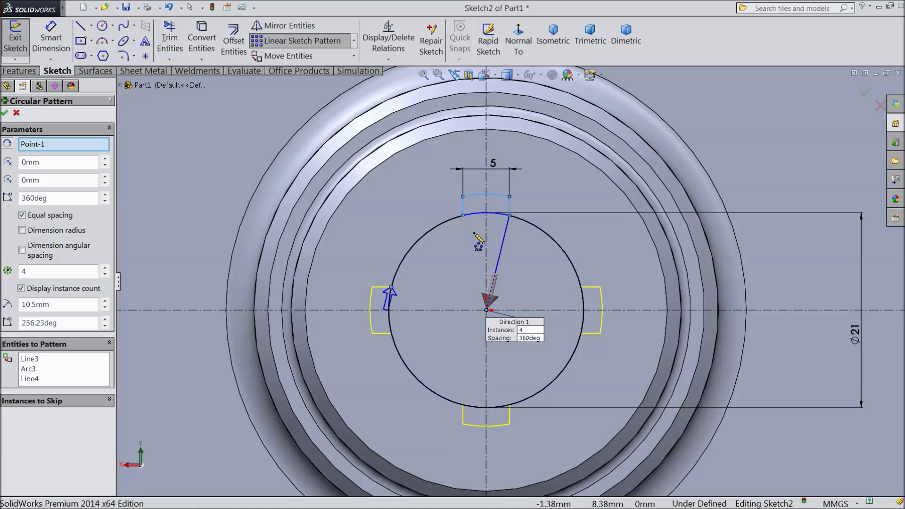
click(104, 268)
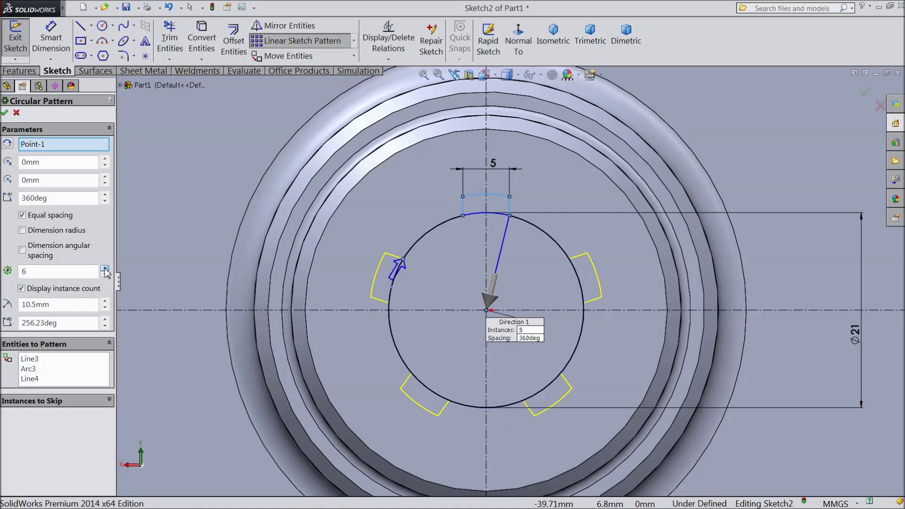
click(105, 268)
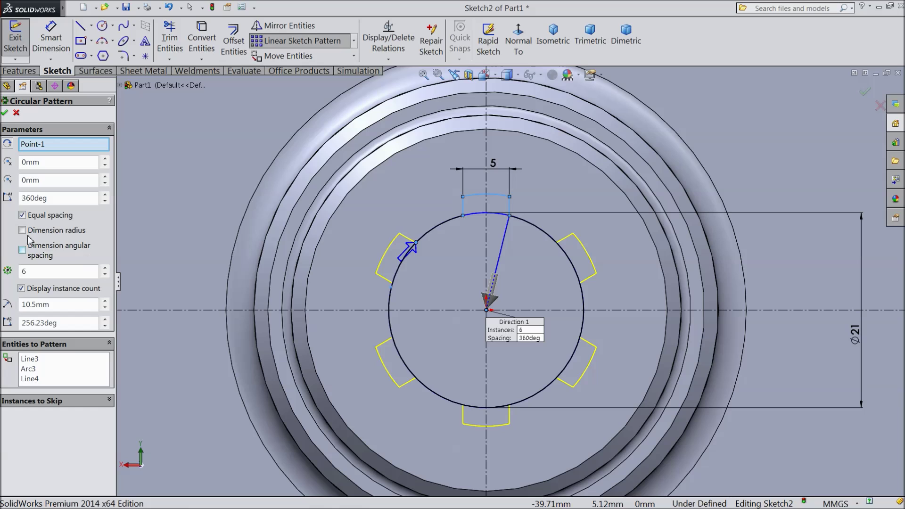
click(5, 113)
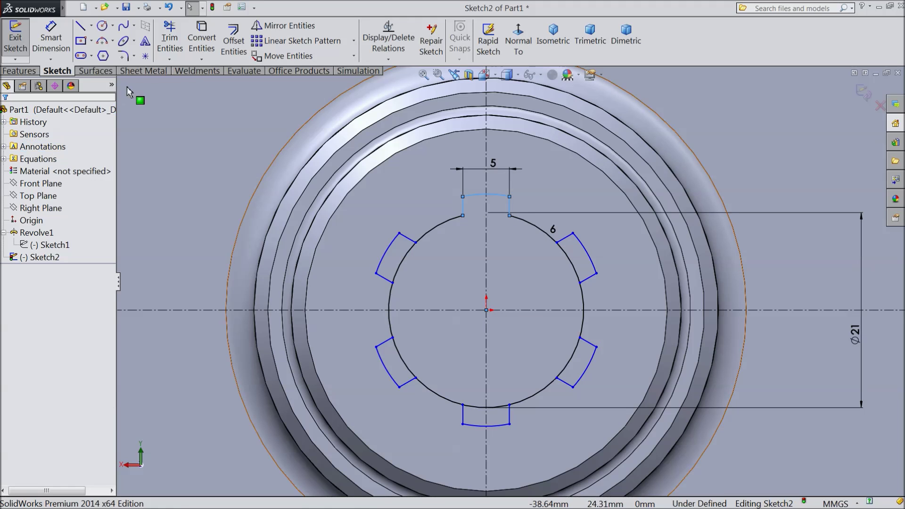
Trim the inner circle's arcs across the five patterned notches to form one continuous splined bore outline.
click(168, 49)
click(402, 265)
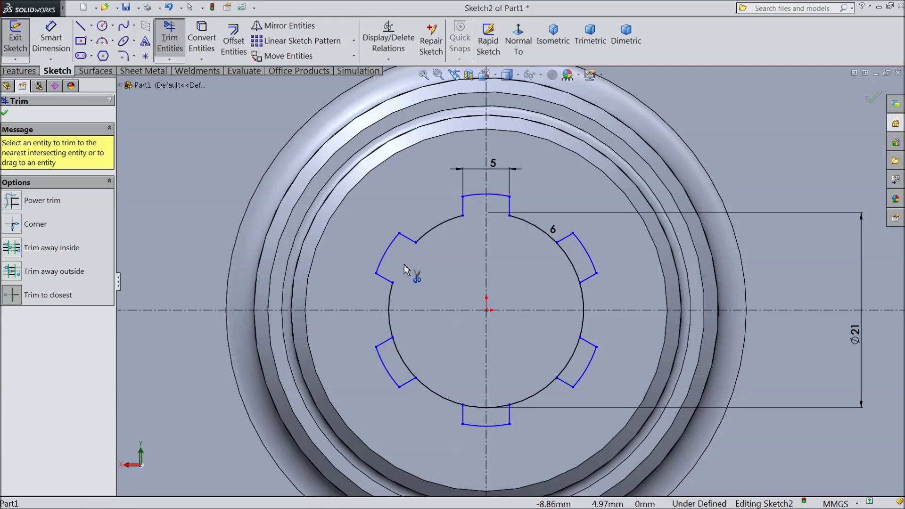
click(574, 269)
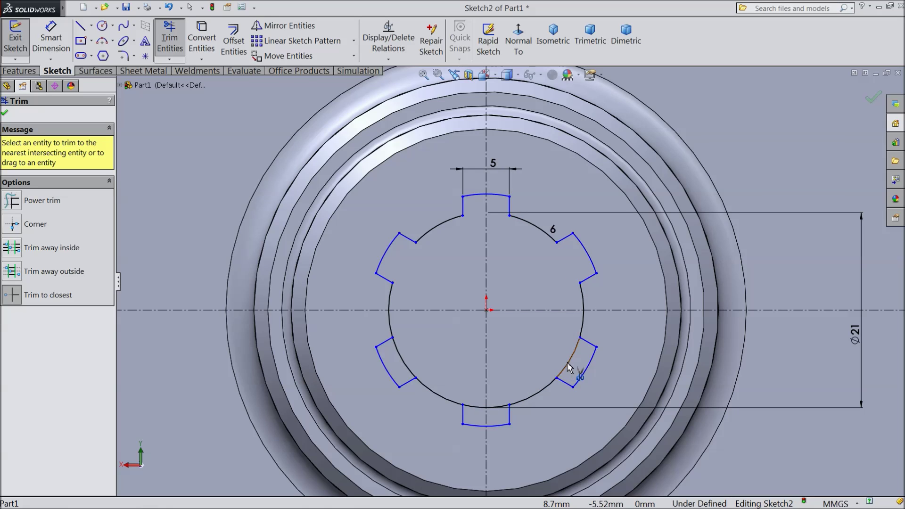
click(568, 364)
click(475, 408)
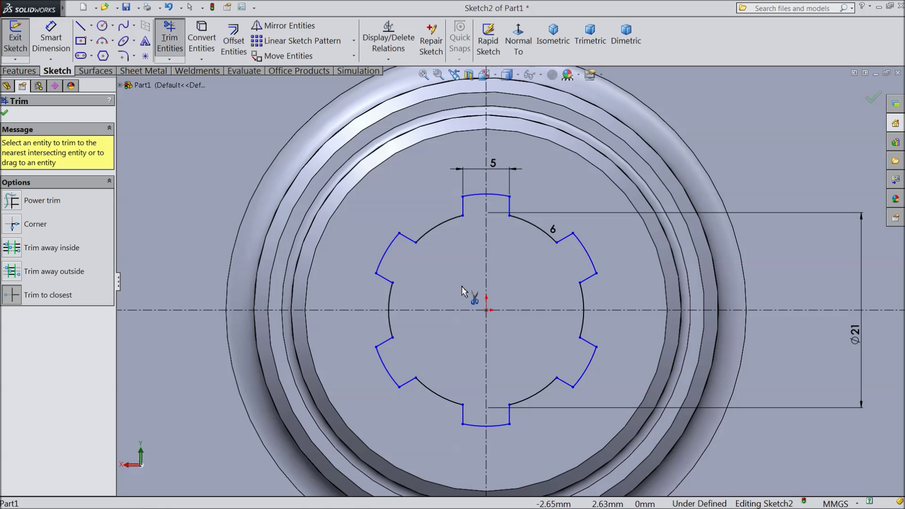
click(5, 113)
Cut-extrude the splined bore profile Through All.
click(19, 70)
click(195, 41)
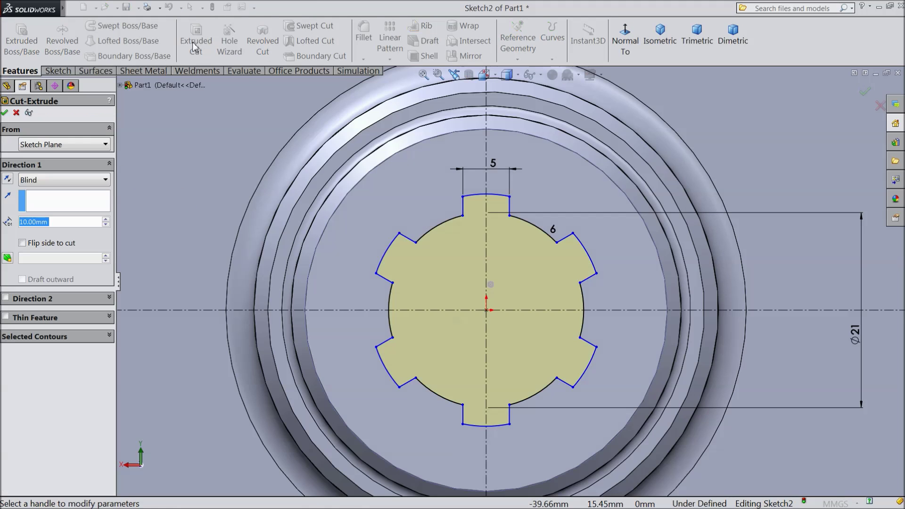
click(66, 182)
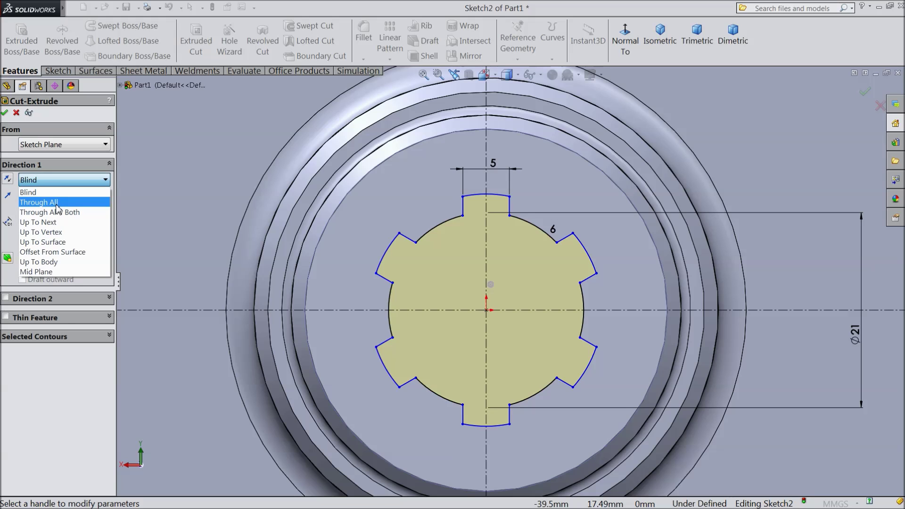
click(38, 203)
click(6, 113)
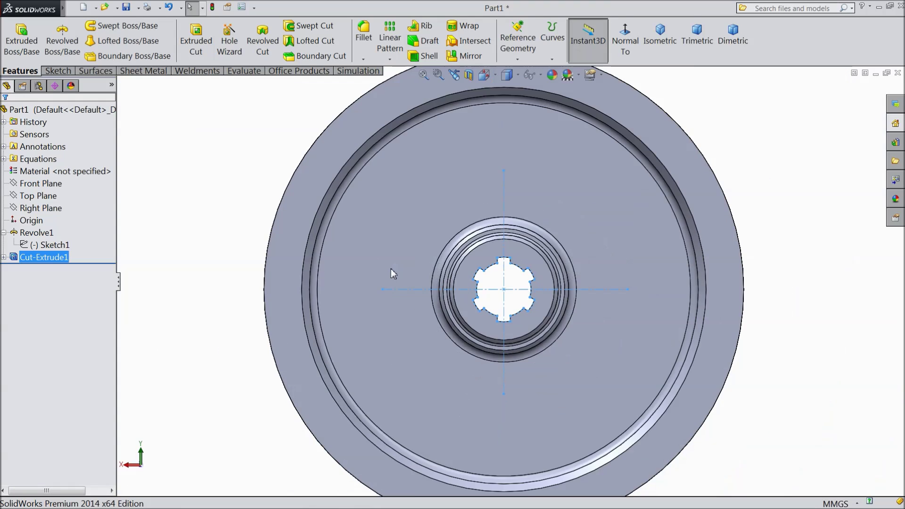
Start a new sketch on the pulley's recessed web face between hub and rim, viewed normal to the face.
key(f)
click(300, 250)
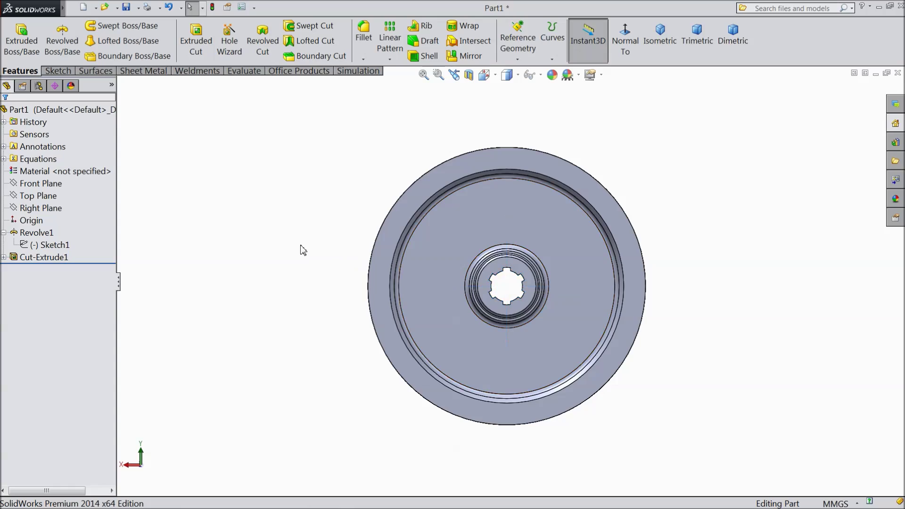
middle_drag(300, 250, 367, 365)
scroll(521, 309, down, 3)
scroll(400, 322, up, 2)
click(566, 197)
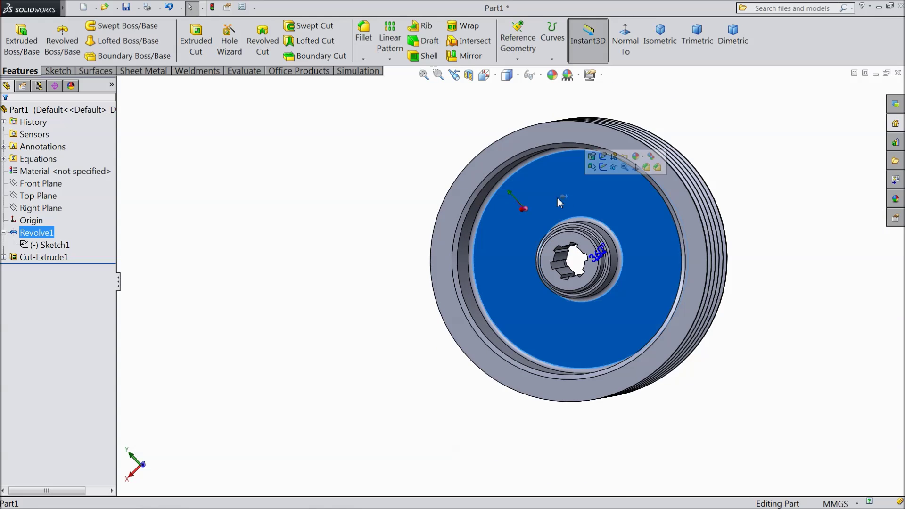
click(603, 167)
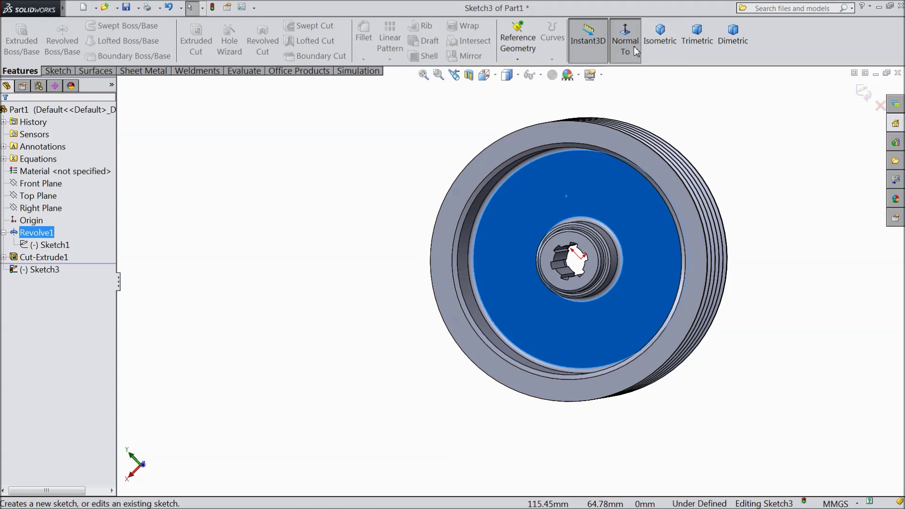
scroll(524, 183, down, 1)
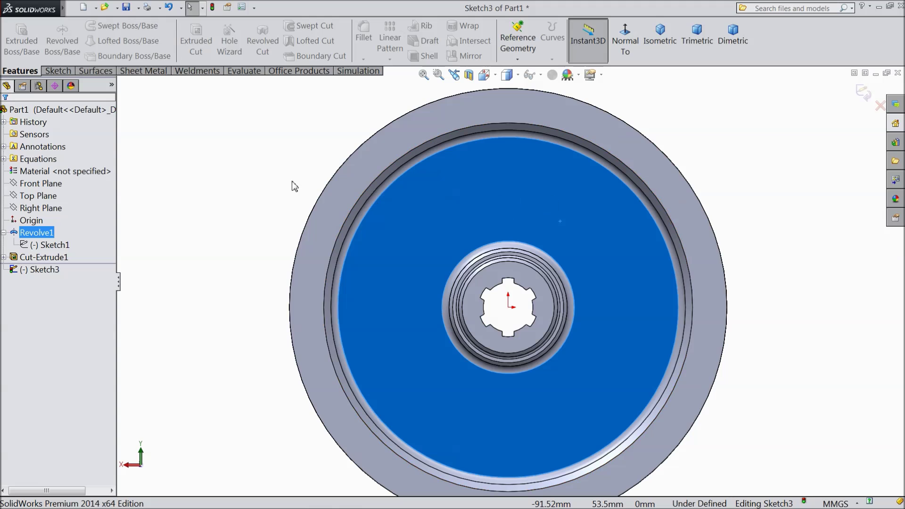
Draw a vertical construction centerline from the origin up to the outer edge of the recessed web face.
click(58, 71)
click(91, 25)
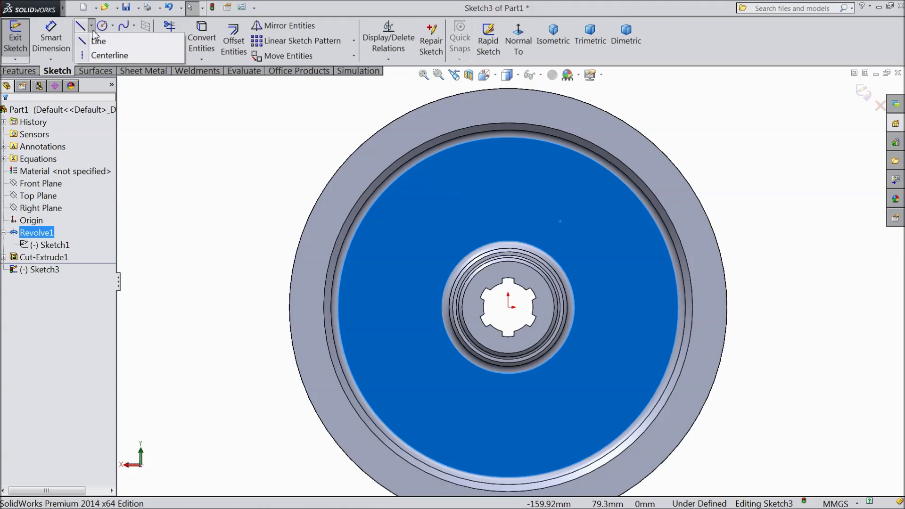
click(101, 56)
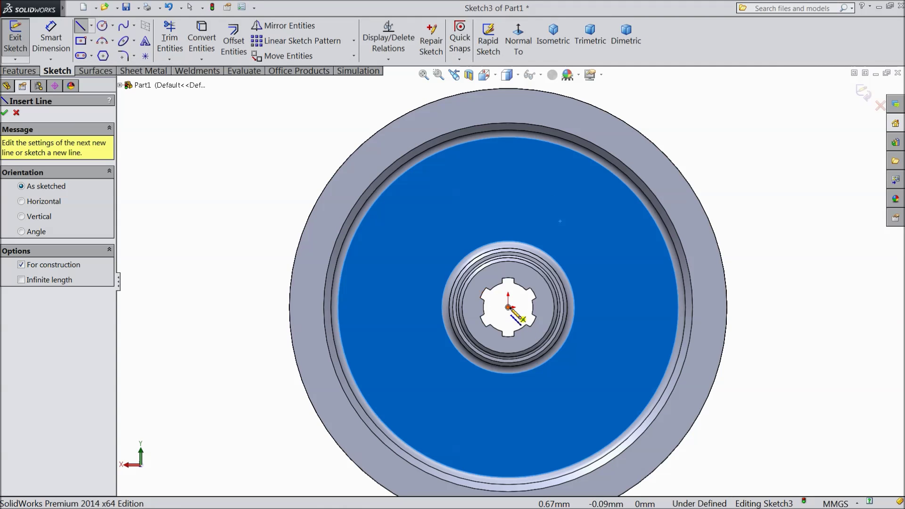
click(508, 307)
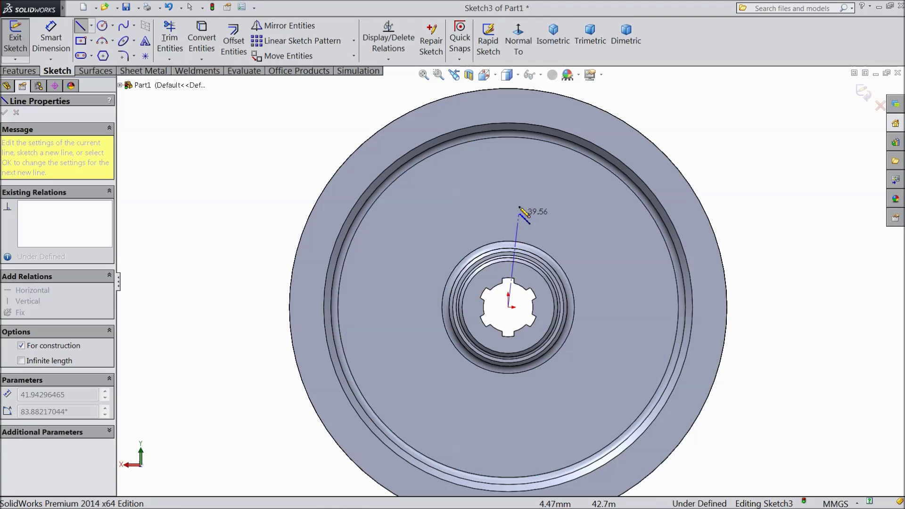
click(508, 140)
right_click(530, 93)
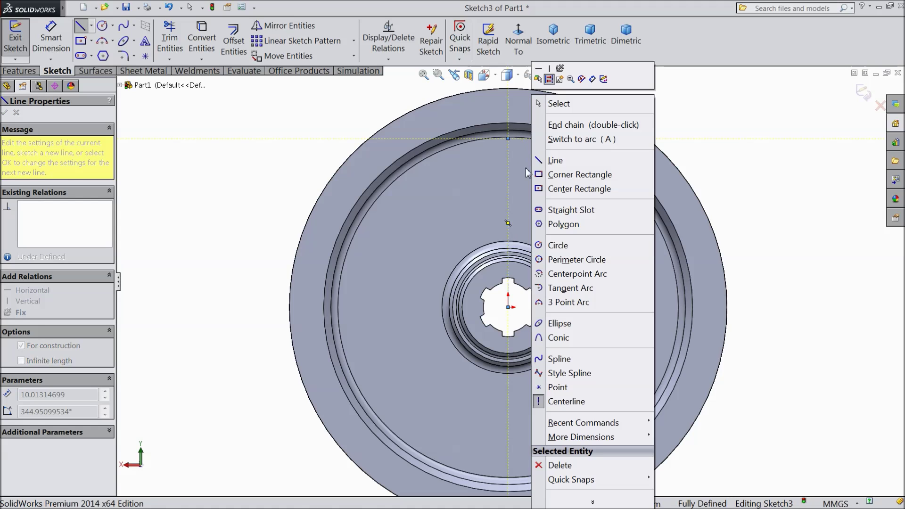
click(538, 101)
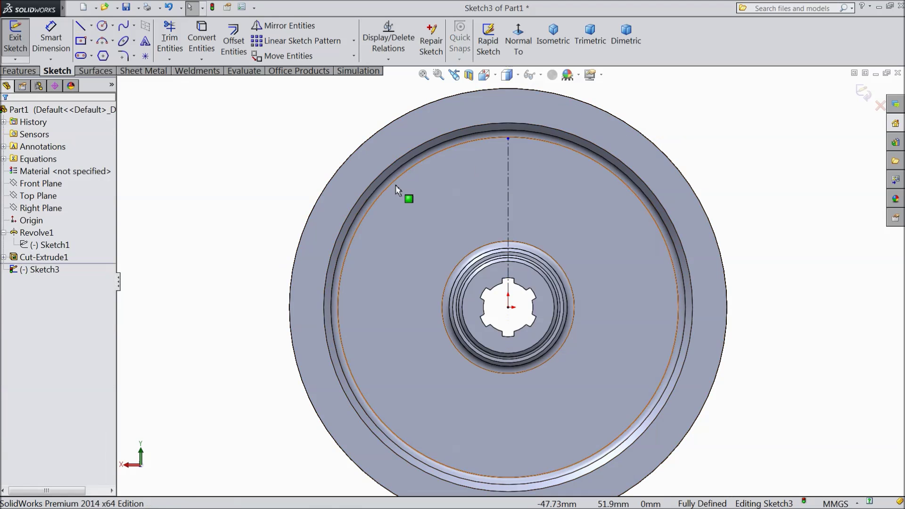
Sketch a centerpoint arc slot around the origin on the upper web face, about 54 mm radius, 63 degrees and 25 mm wide.
click(91, 56)
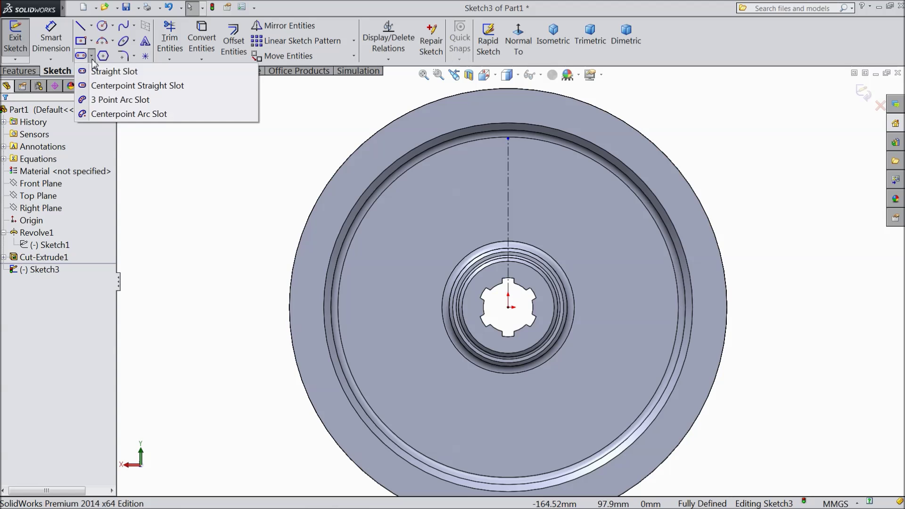
click(135, 114)
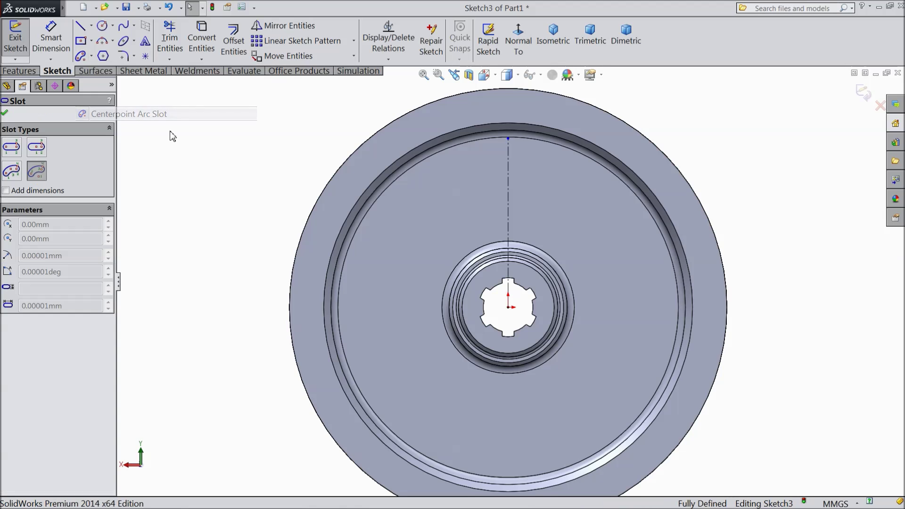
click(508, 307)
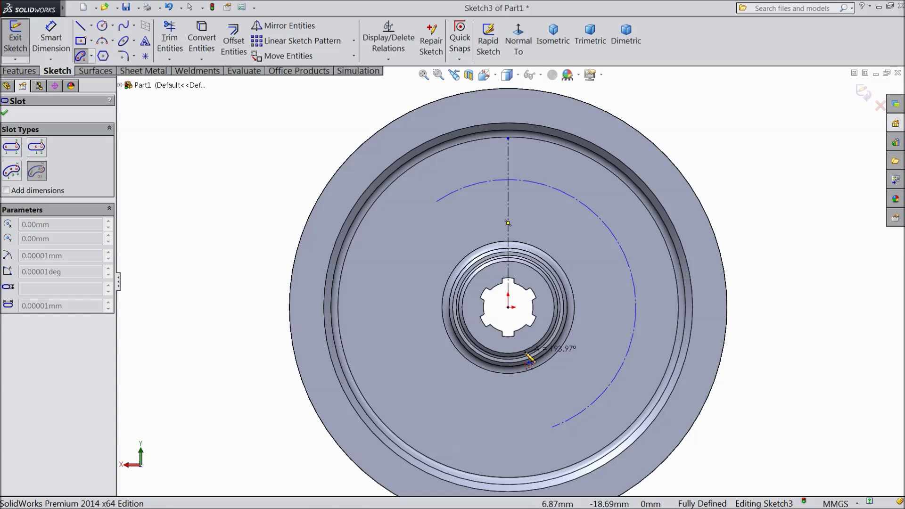
click(570, 195)
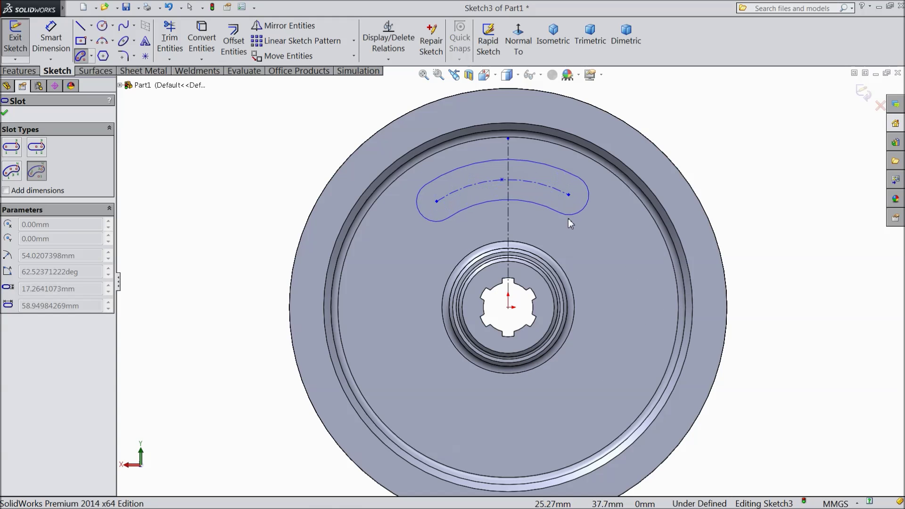
click(568, 233)
right_click(717, 130)
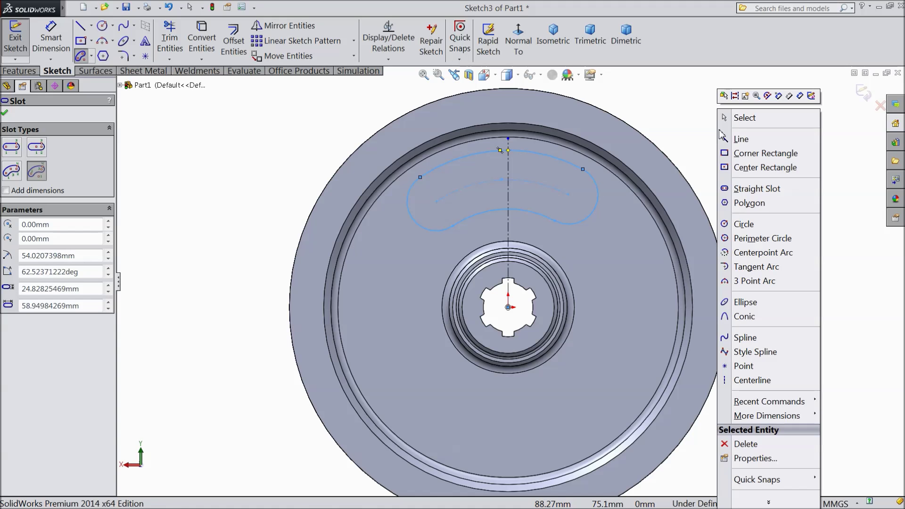
click(736, 118)
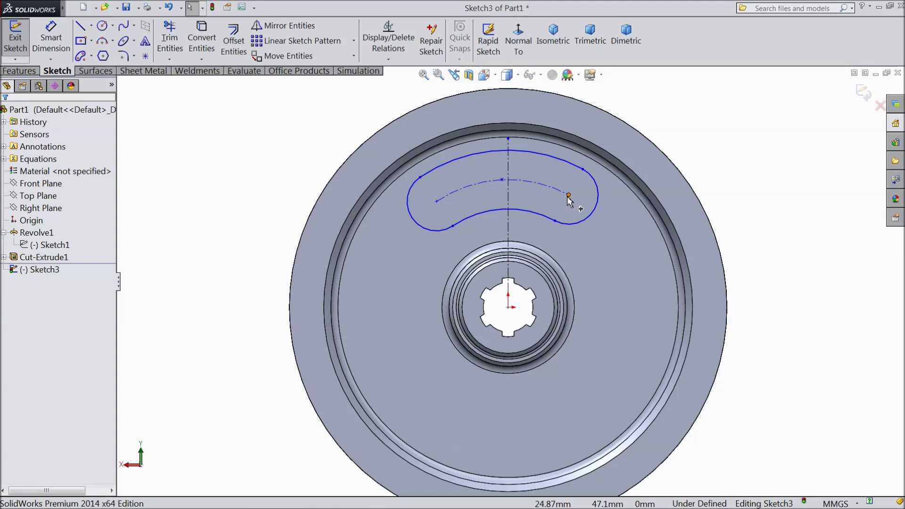
click(568, 195)
ctrl+click(436, 202)
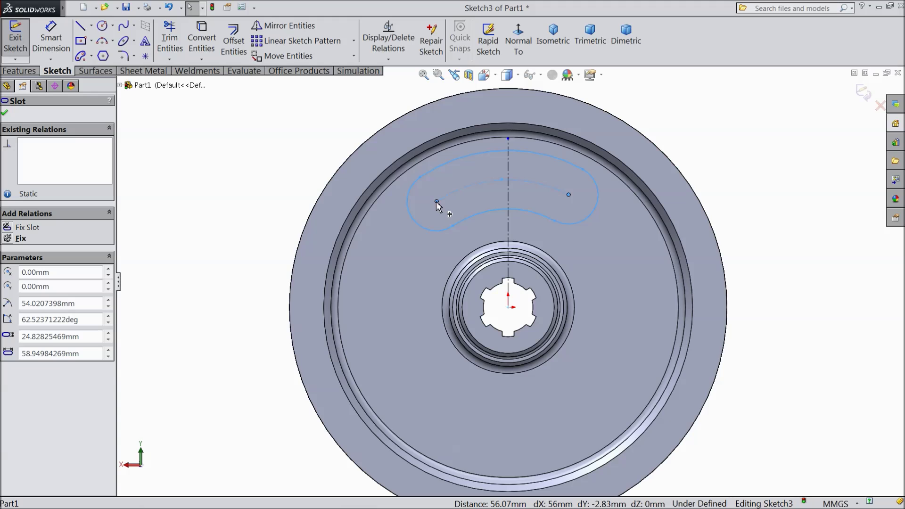
click(274, 178)
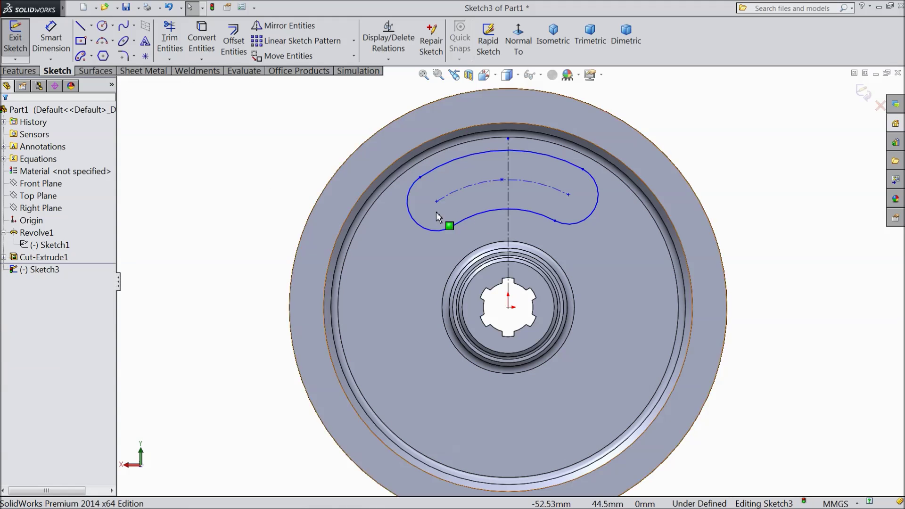
Make the midpoint of the slot's center arc coincident with the vertical centerline.
click(502, 181)
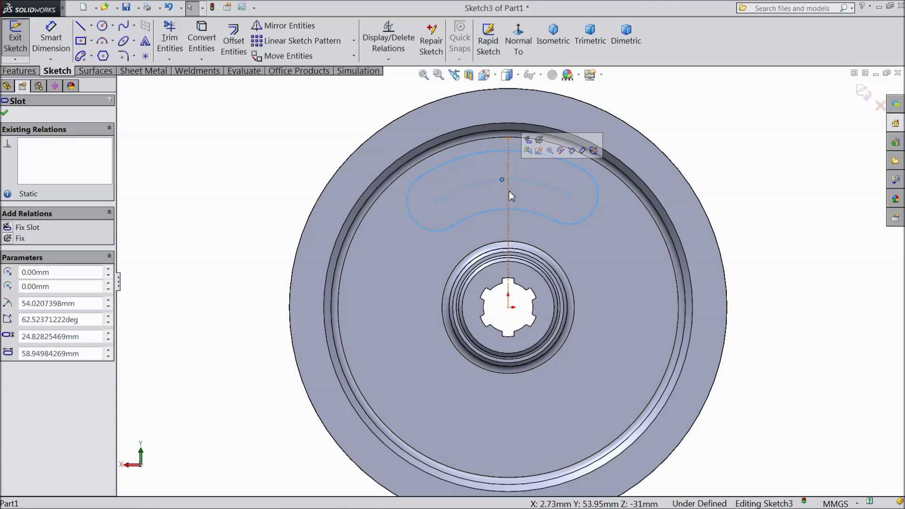
ctrl+click(510, 207)
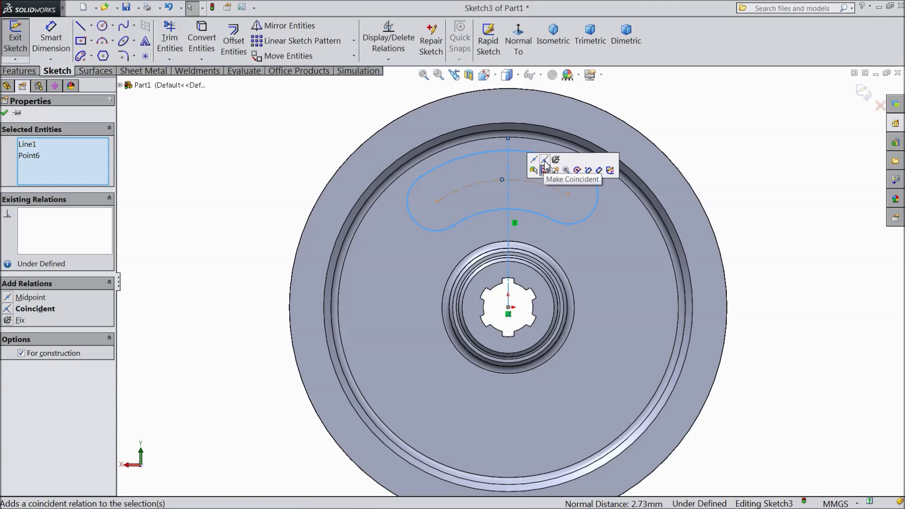
click(548, 163)
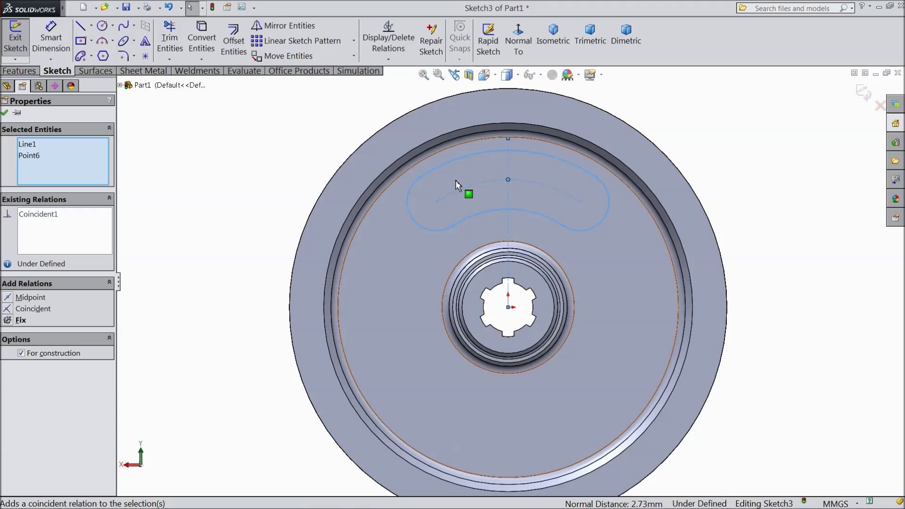
click(255, 158)
Dimension the slot's width between its outer and inner arcs and set it to 25 mm.
click(51, 40)
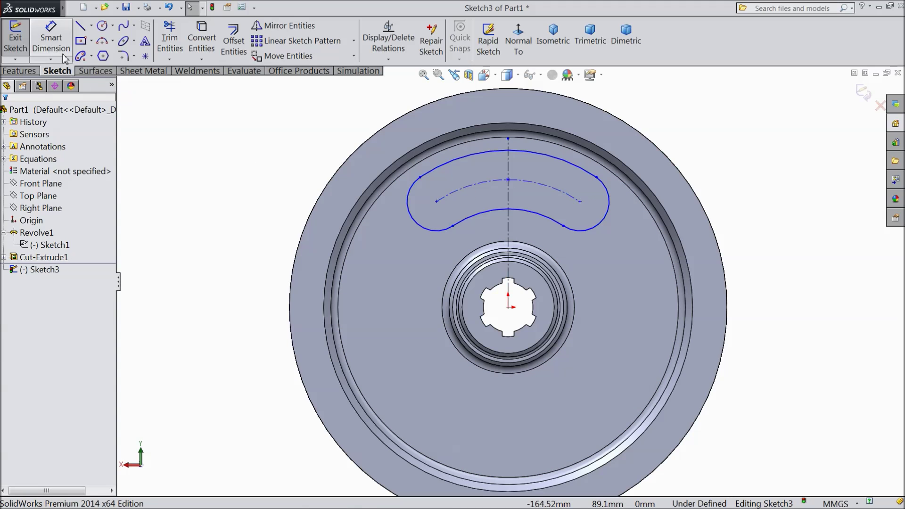
click(555, 164)
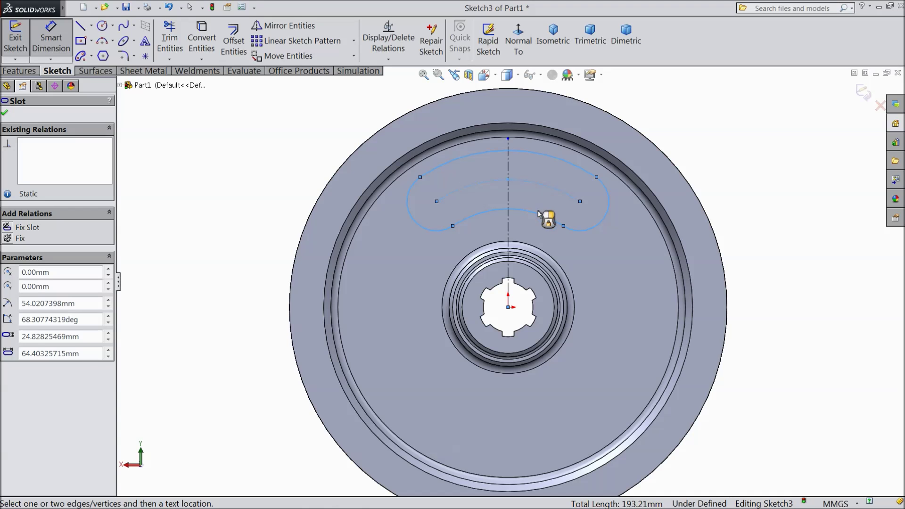
scroll(532, 195, up, 2)
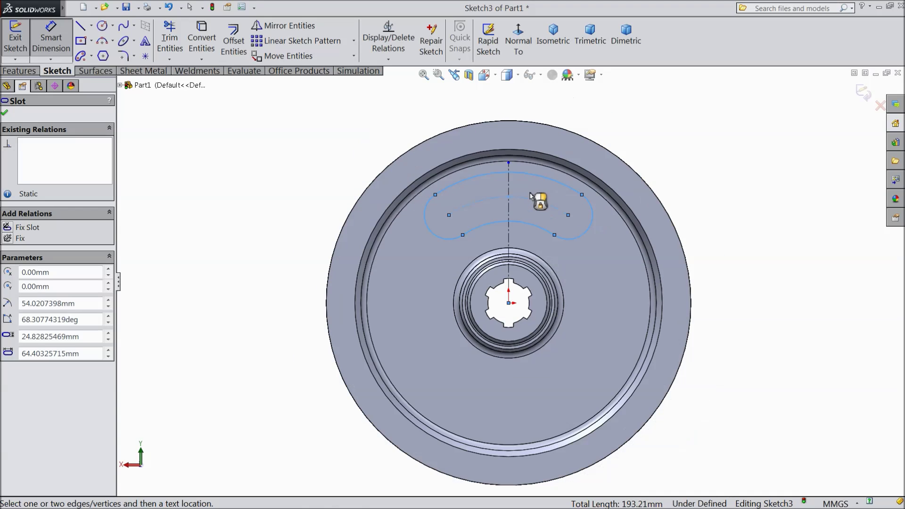
click(6, 114)
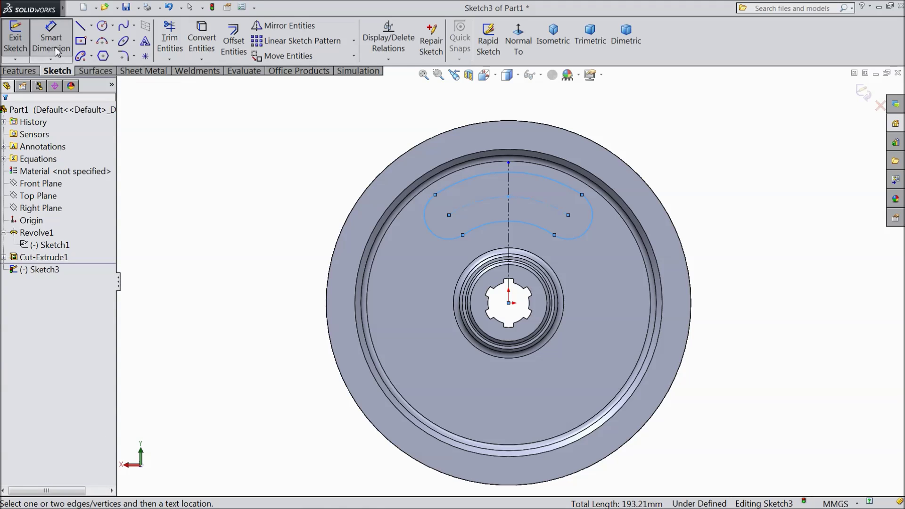
click(544, 209)
click(538, 206)
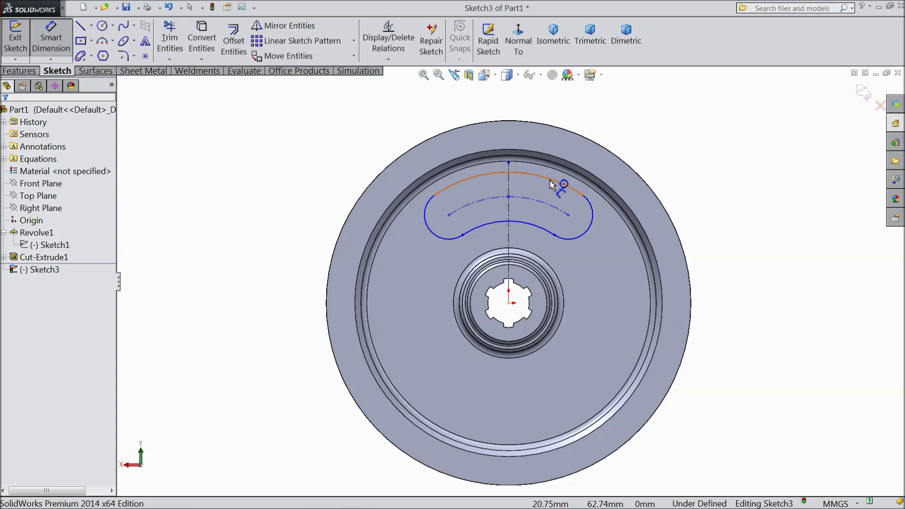
click(550, 184)
click(531, 228)
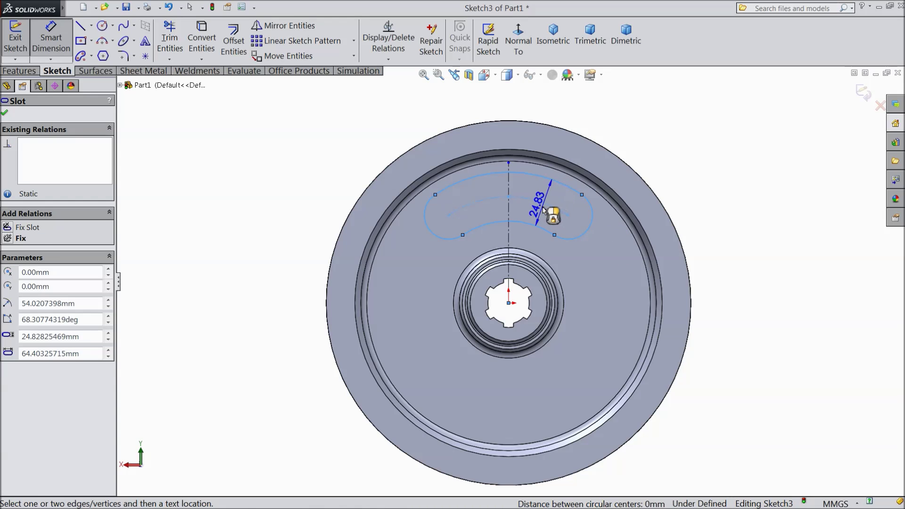
click(542, 207)
text(25)
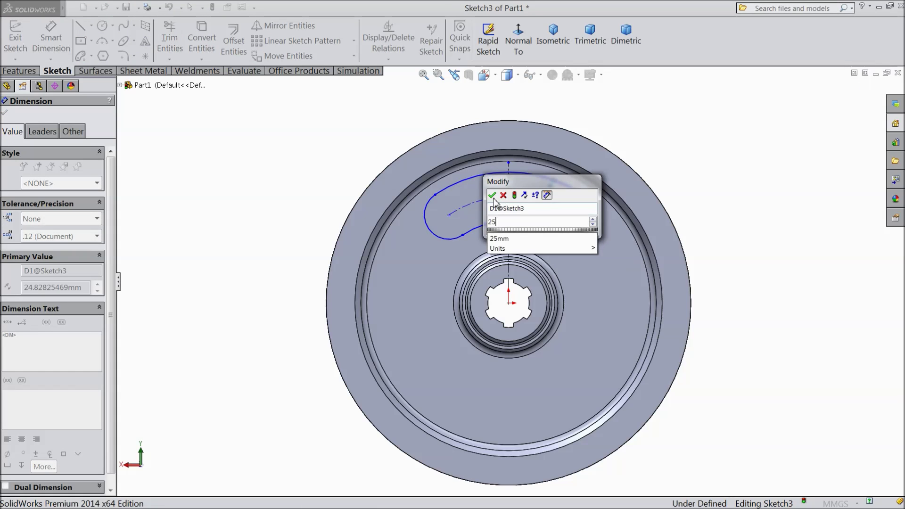
key(Return)
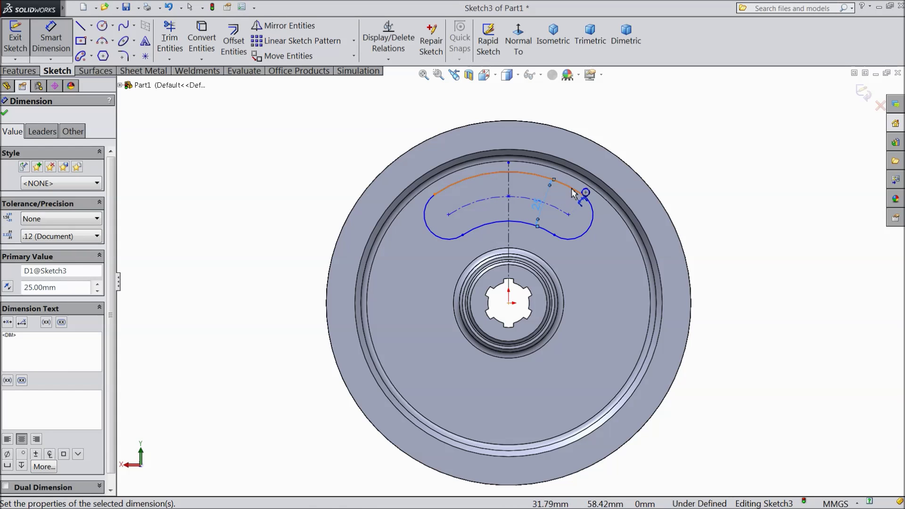
Add a radius dimension to the slot's outer arc and set it to 50 mm.
click(571, 188)
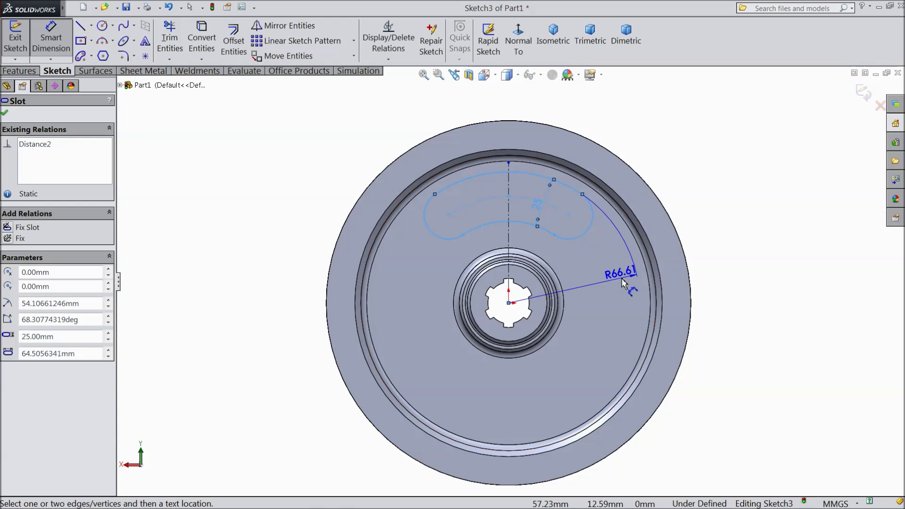
click(608, 282)
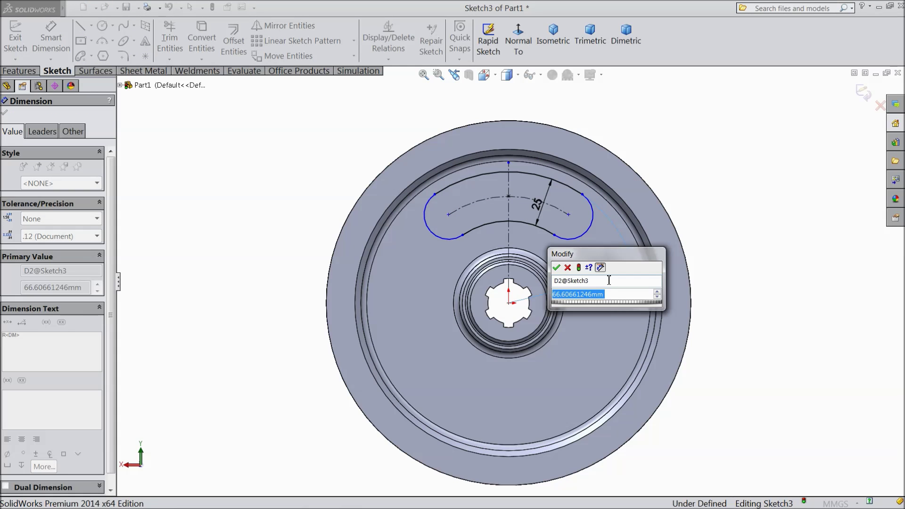
text(50)
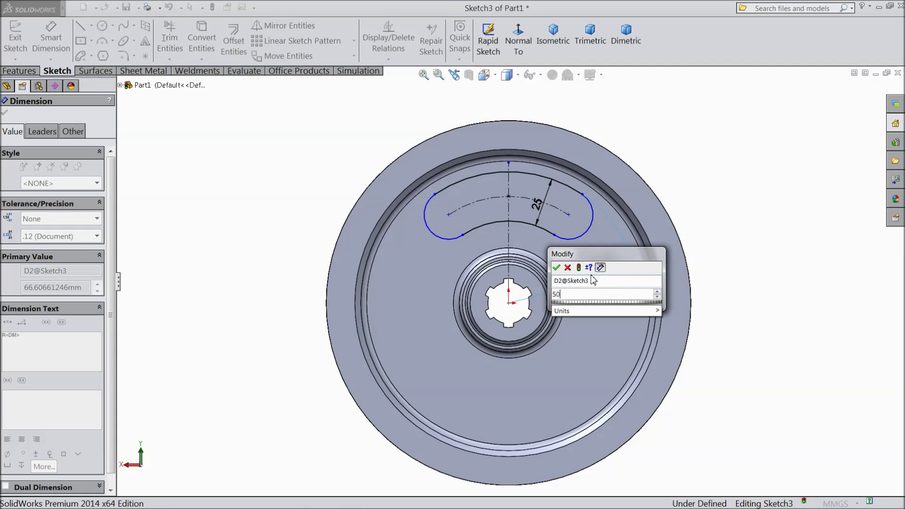
click(556, 267)
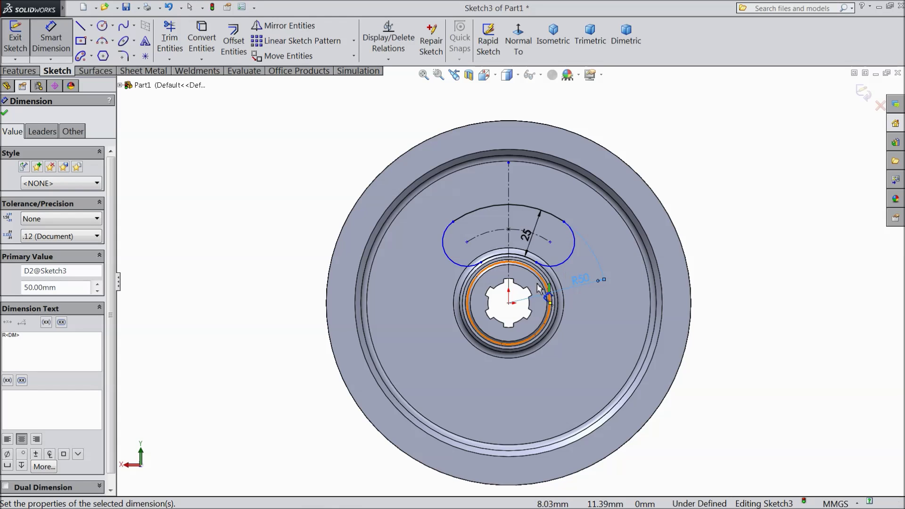
Change the radius of the slot's outer arc to 100 mm.
scroll(486, 278, down, 3)
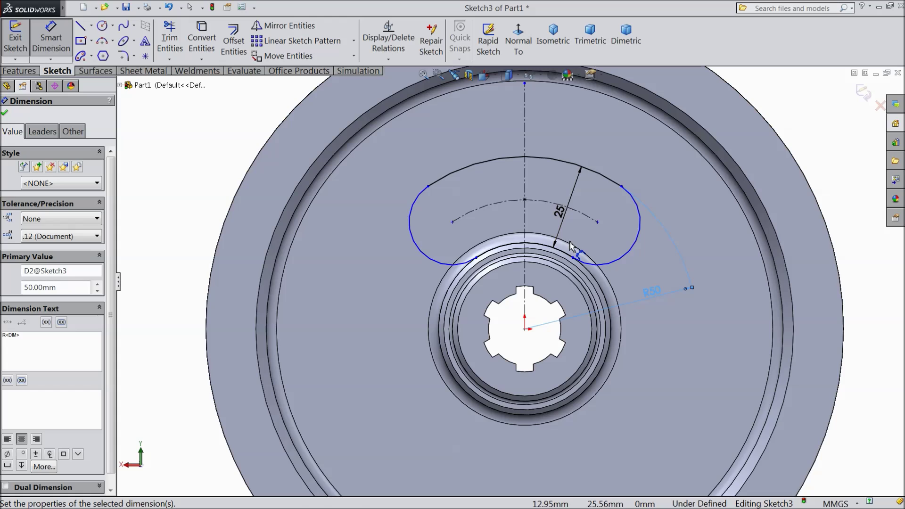
double_click(653, 293)
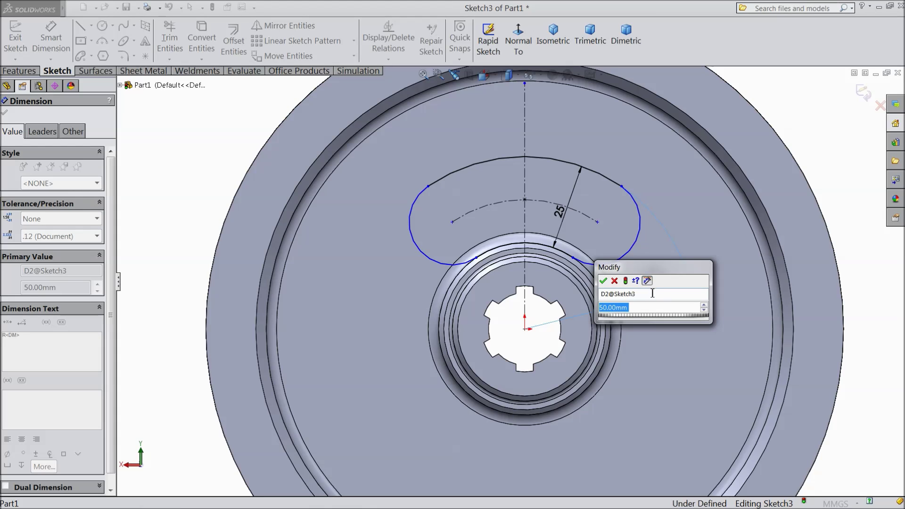
text(100)
key(Return)
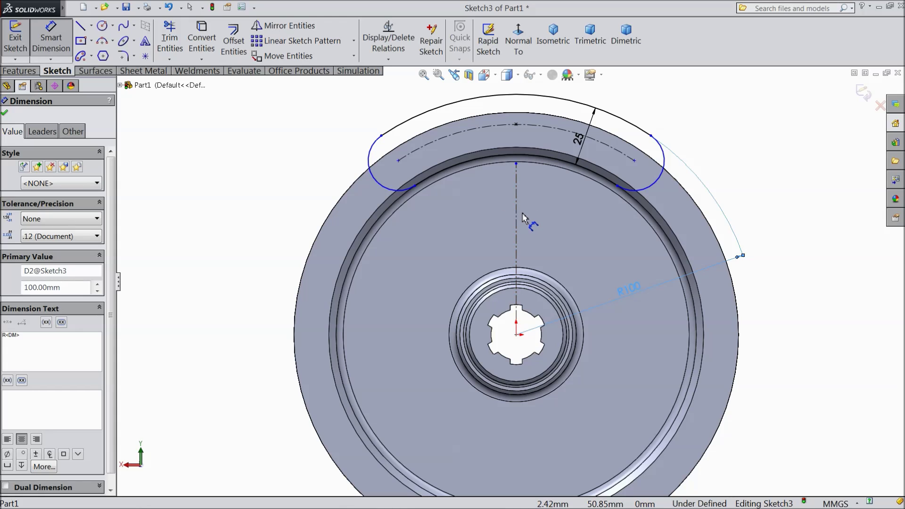
Set the radius dimension of the slot's outer arc to 70 mm.
double_click(631, 290)
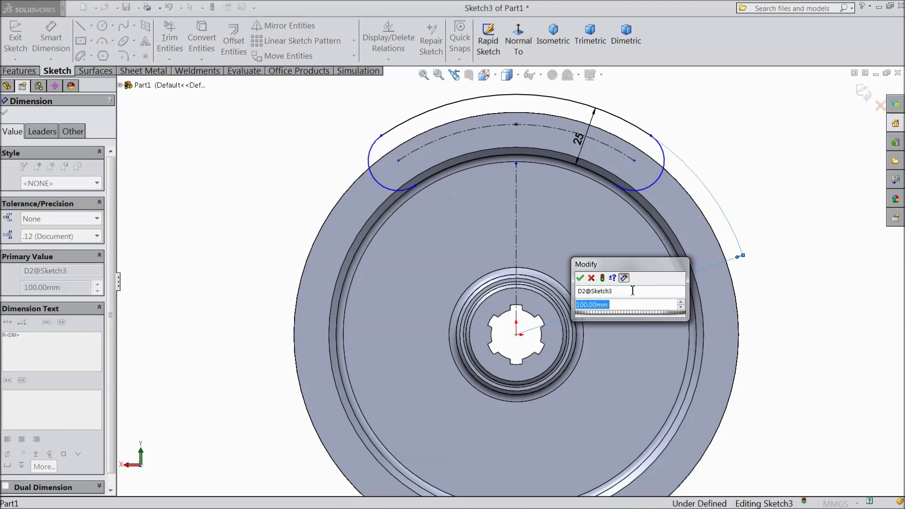
text(70)
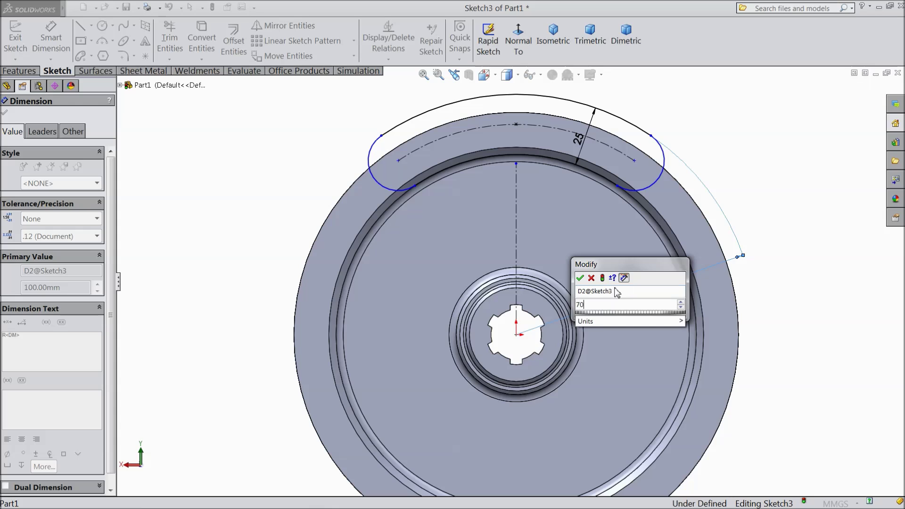
click(580, 278)
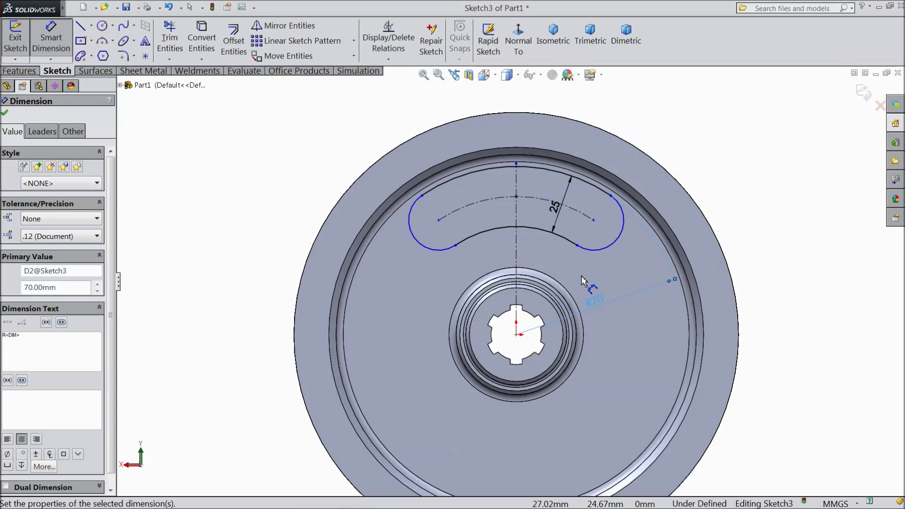
Set the radius dimension of the slot's outer arc to 60 mm.
double_click(595, 301)
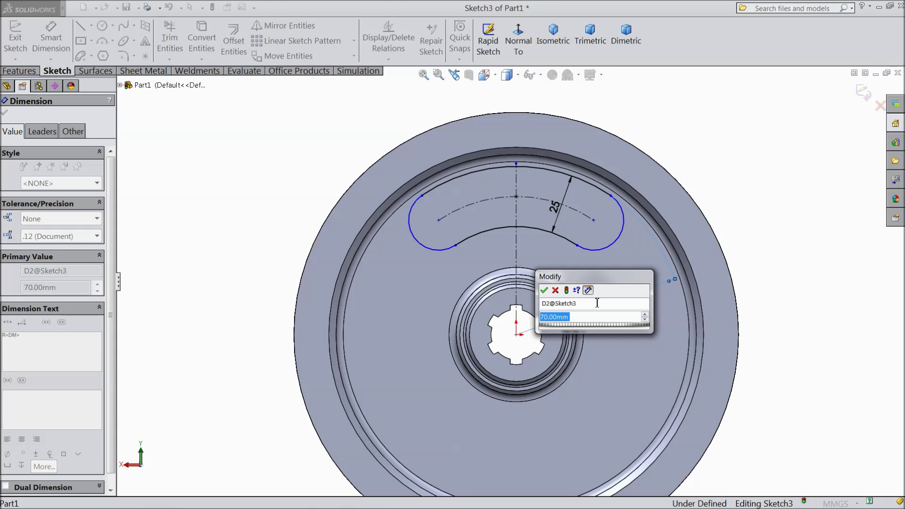
text(60)
click(545, 291)
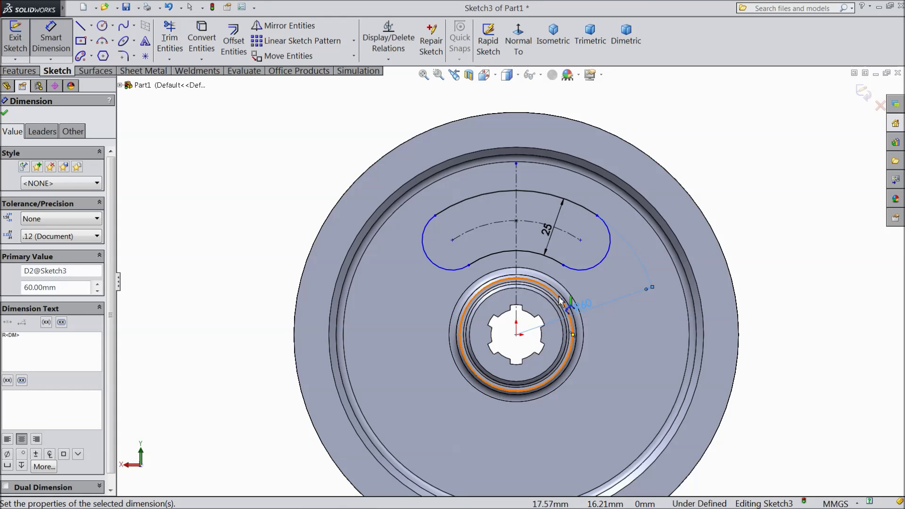
Change the radius dimension of the slot's outer arc to 65 mm and finish the dimension edit.
double_click(584, 309)
text(65)
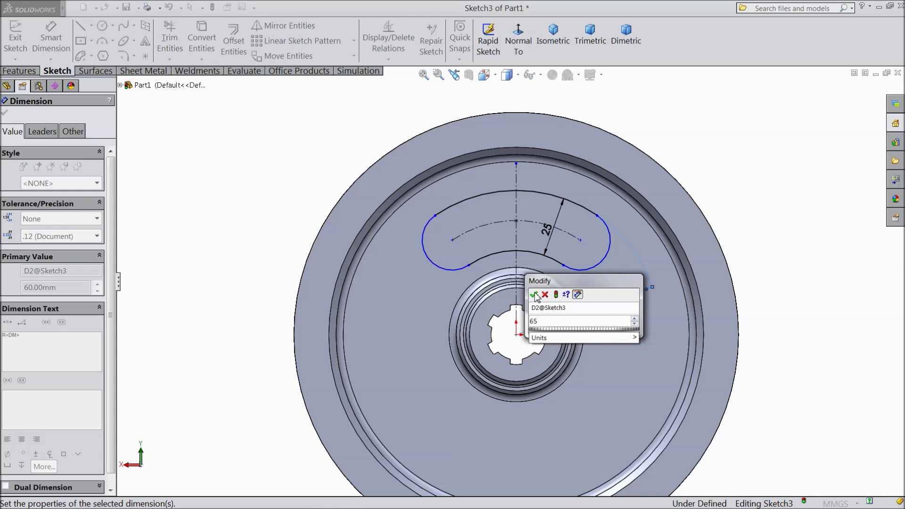
click(534, 295)
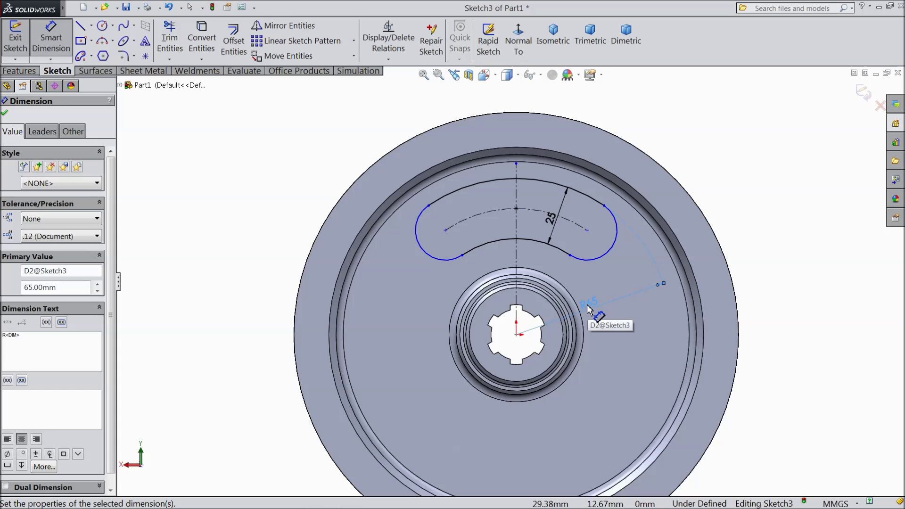
click(5, 115)
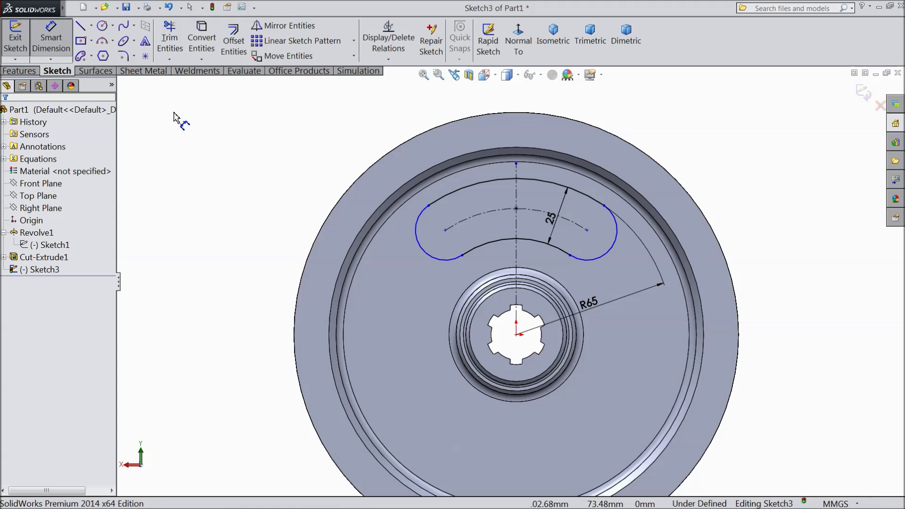
Add an arc-length dimension between the centres of the slot's two rounded ends and set it to 60 mm.
click(454, 225)
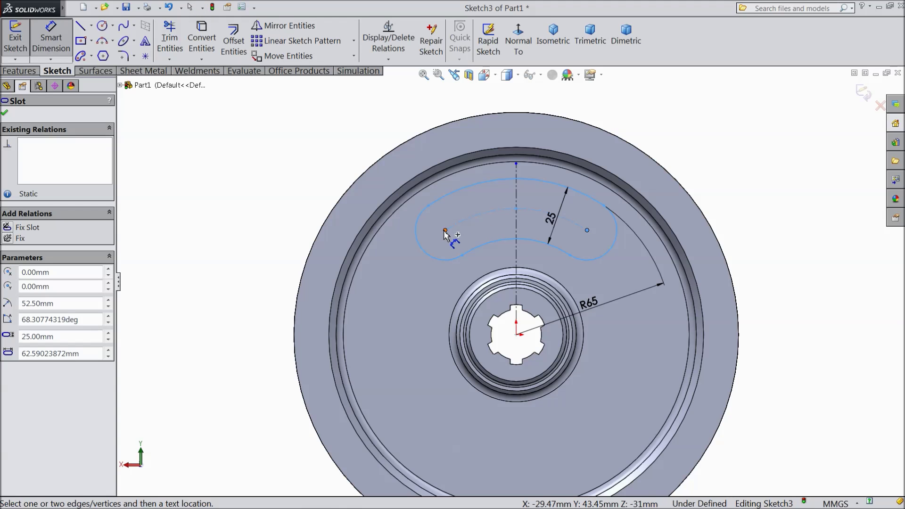
click(445, 230)
click(587, 230)
click(479, 213)
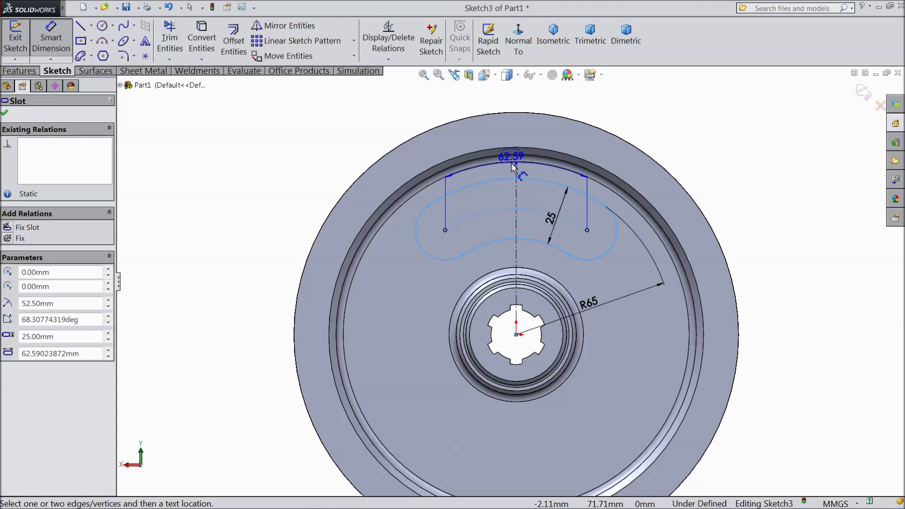
click(508, 108)
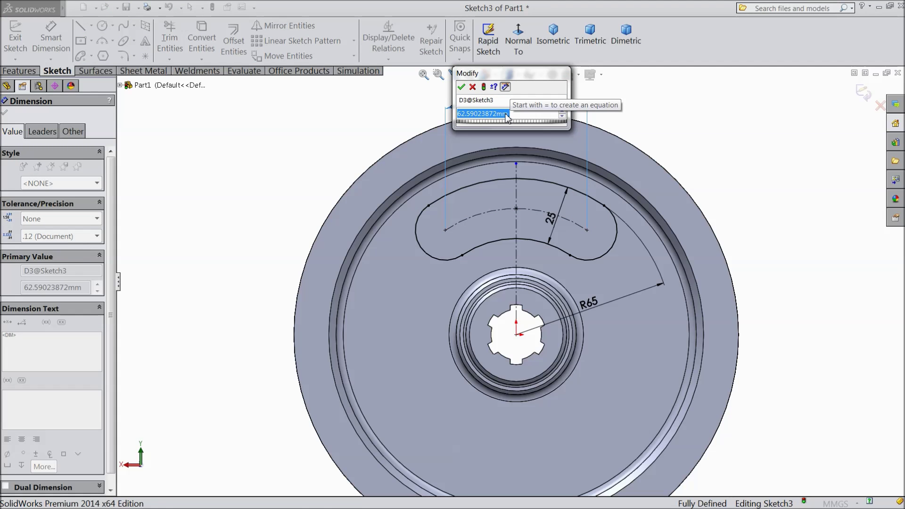
text(60)
click(461, 88)
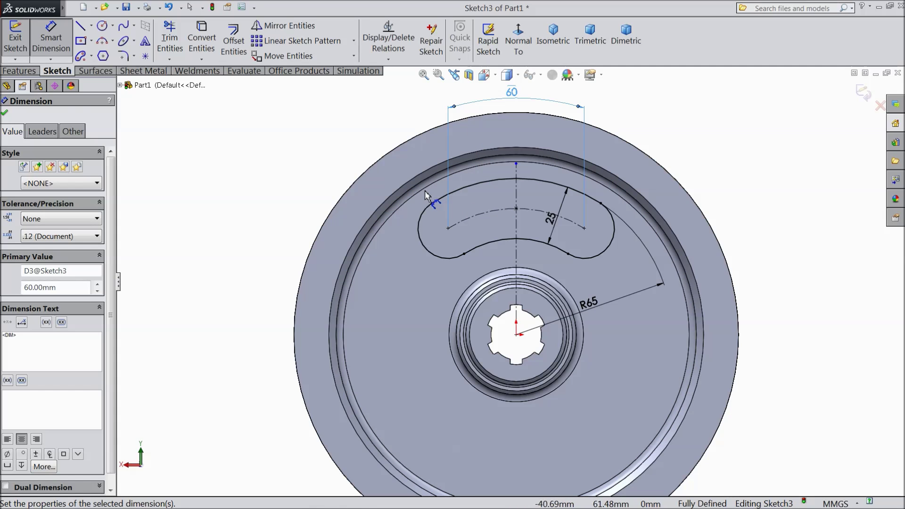
click(5, 113)
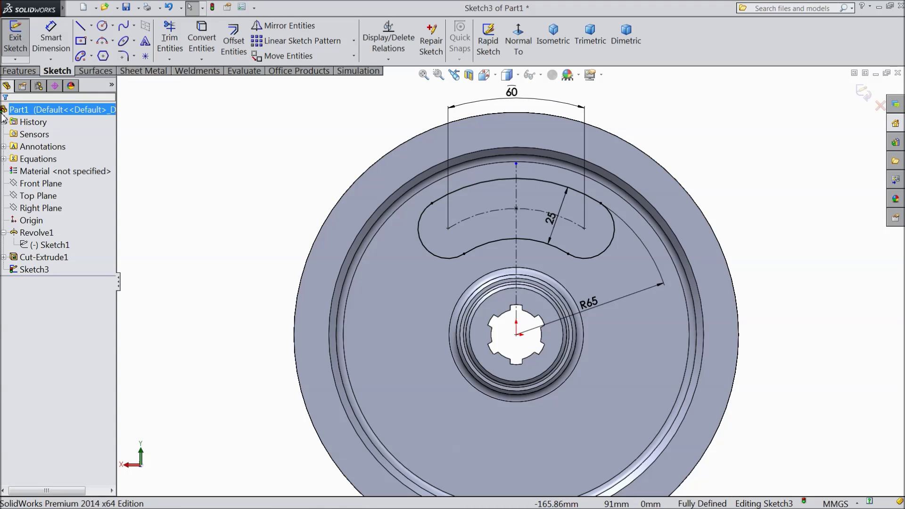
Cut the curved slot sketch through the pulley web with an Extruded Cut using the Through All end condition.
click(22, 71)
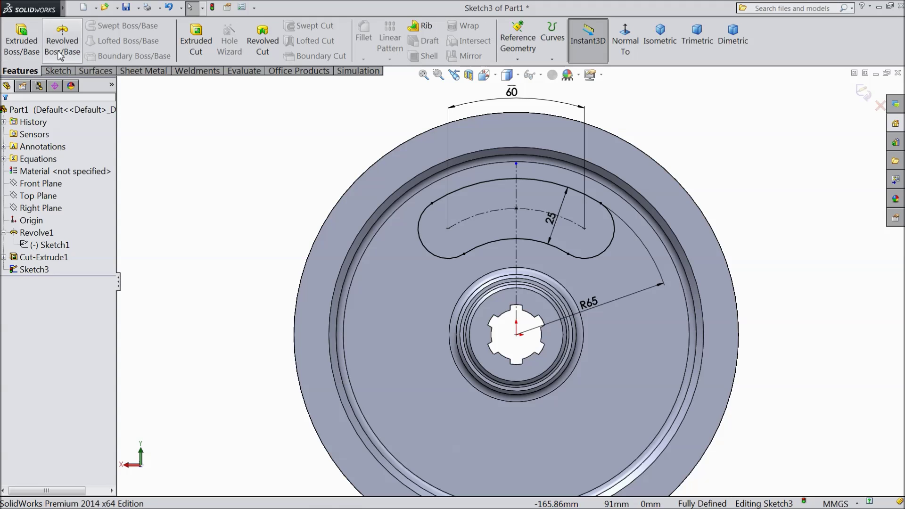
click(196, 41)
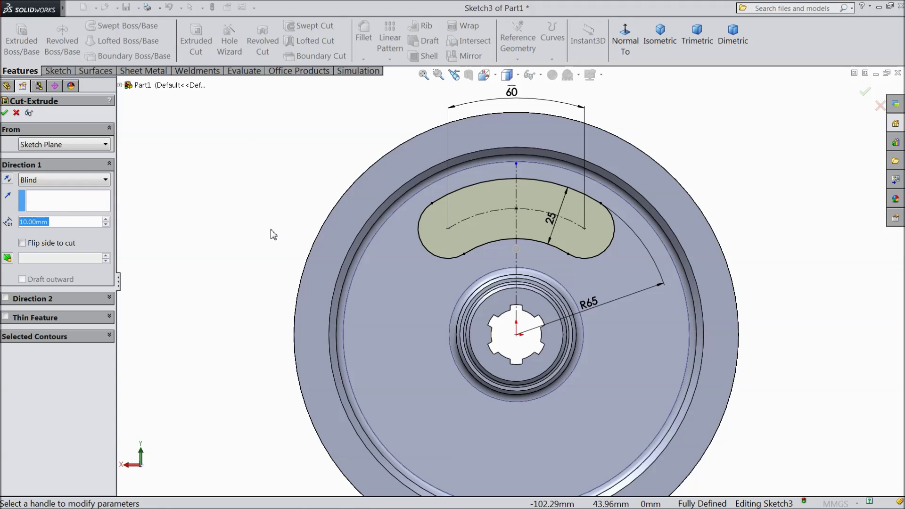
click(80, 179)
click(71, 202)
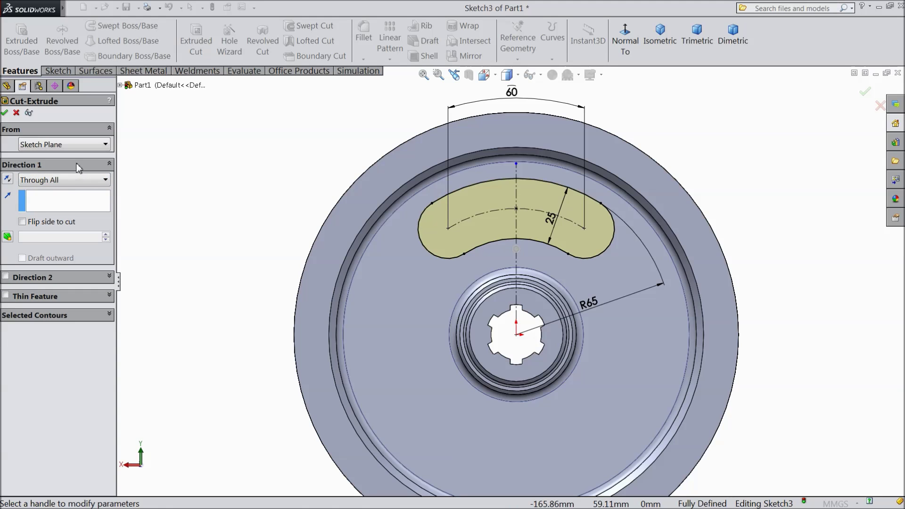
click(4, 112)
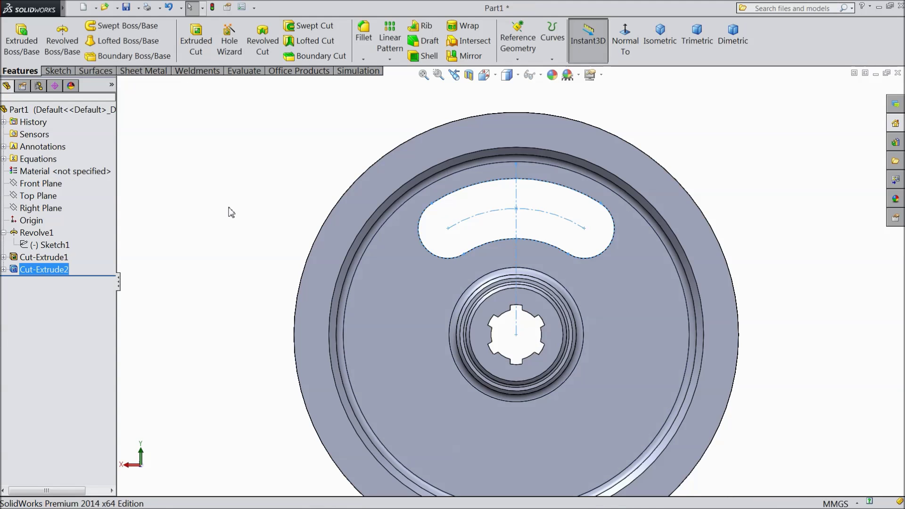
Circular-pattern the slot cut around the rim's inner cylindrical face with 3 equally spaced instances over 360 degrees.
middle_drag(229, 211, 392, 350)
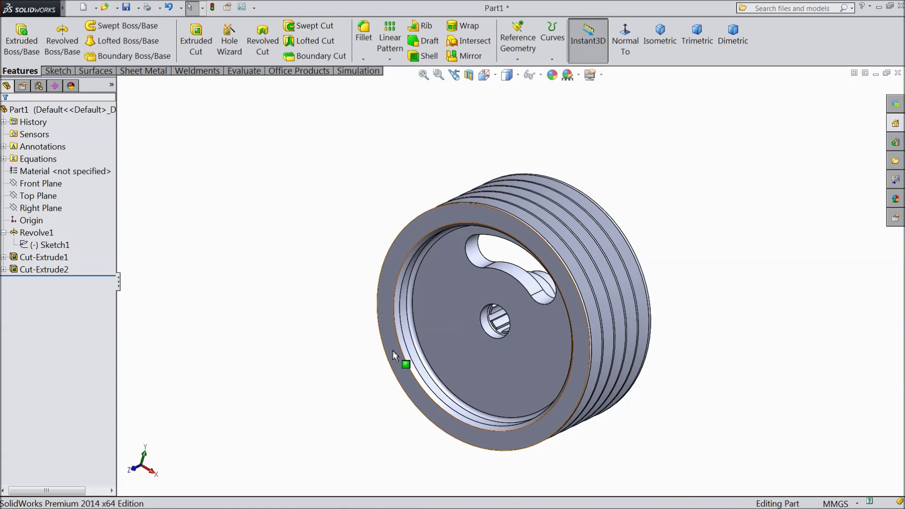
scroll(552, 332, down, 2)
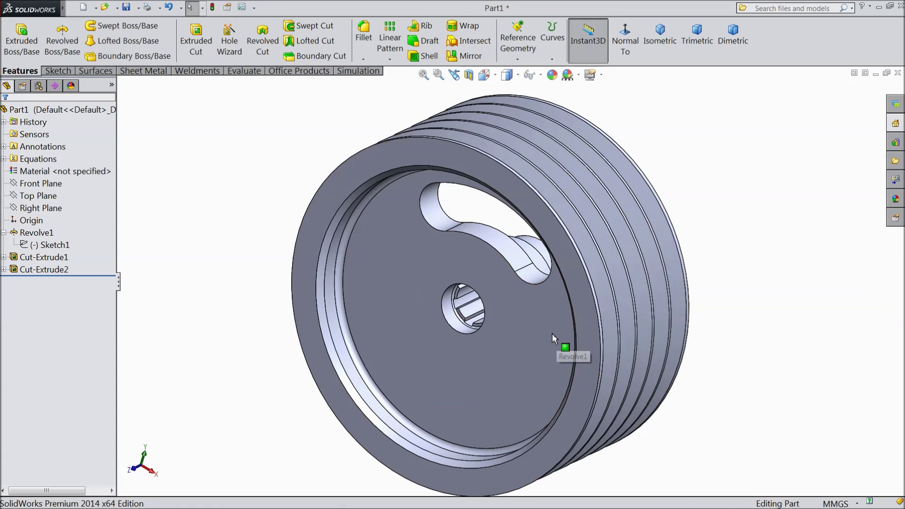
click(390, 61)
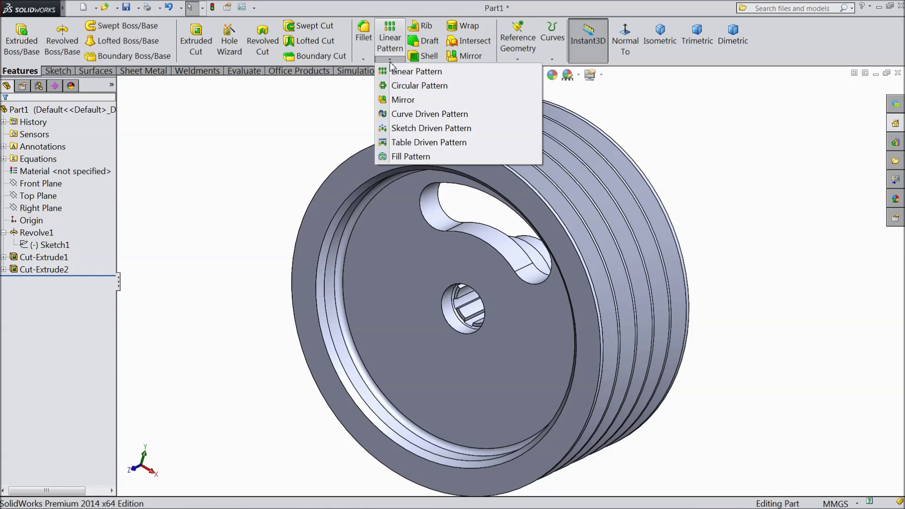
click(401, 87)
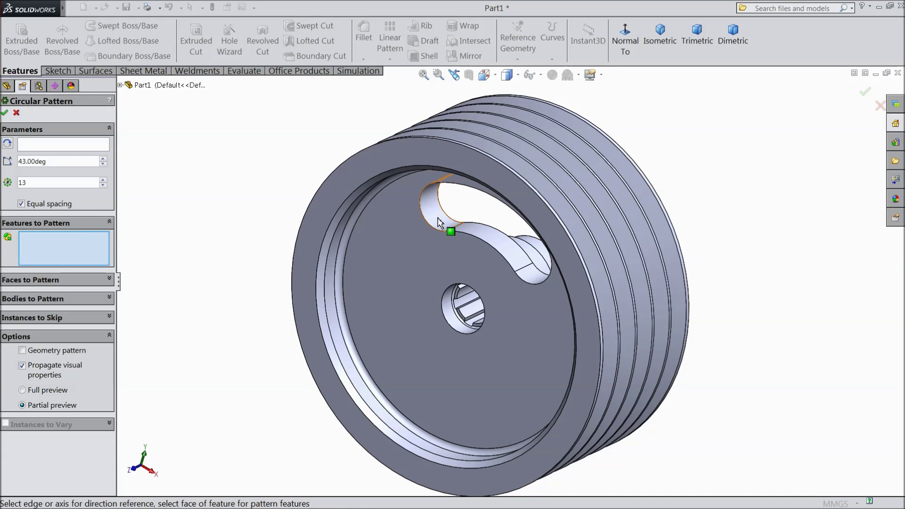
click(452, 229)
click(33, 150)
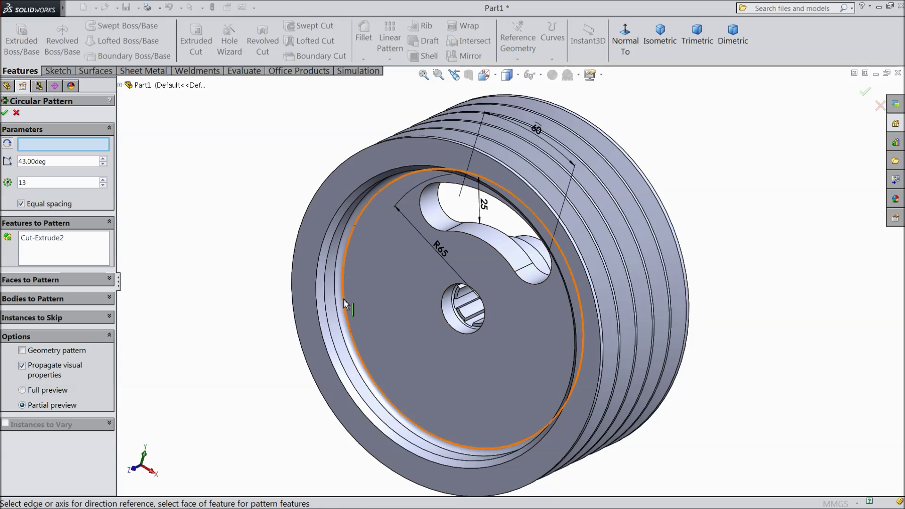
click(321, 295)
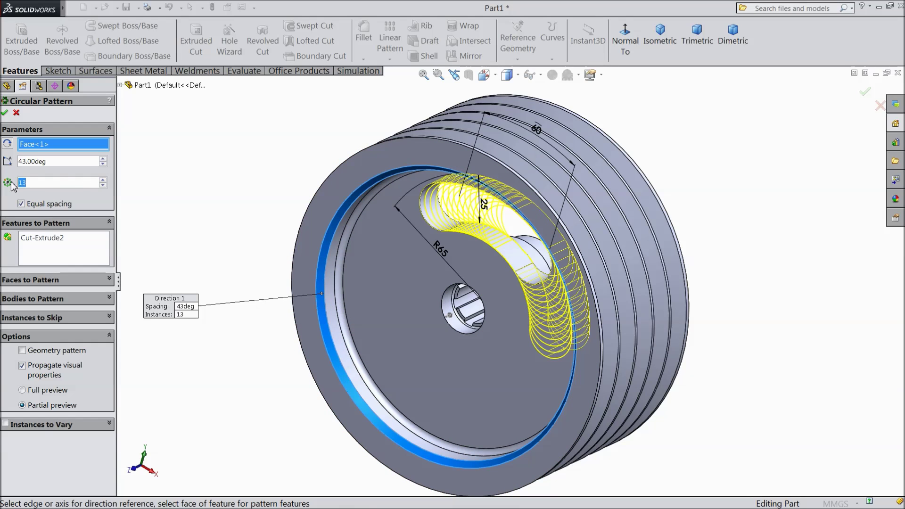
text(3)
key(Return)
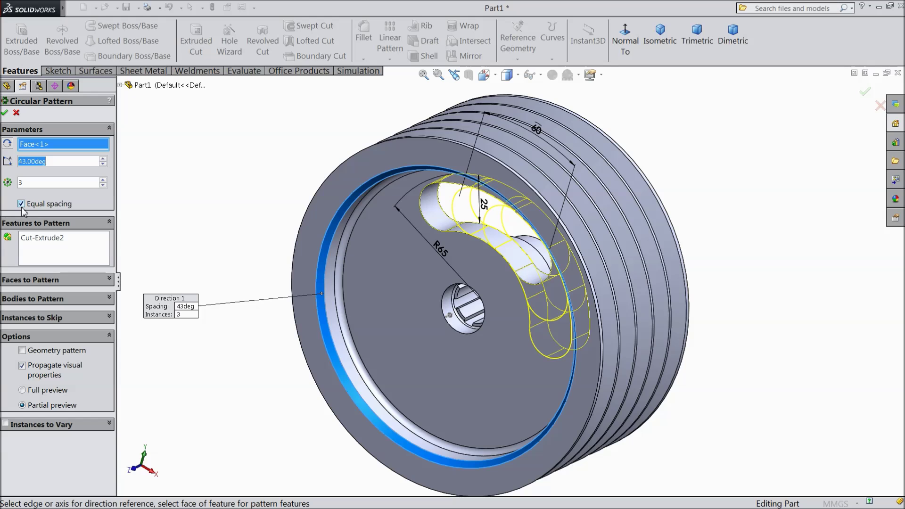
text(360)
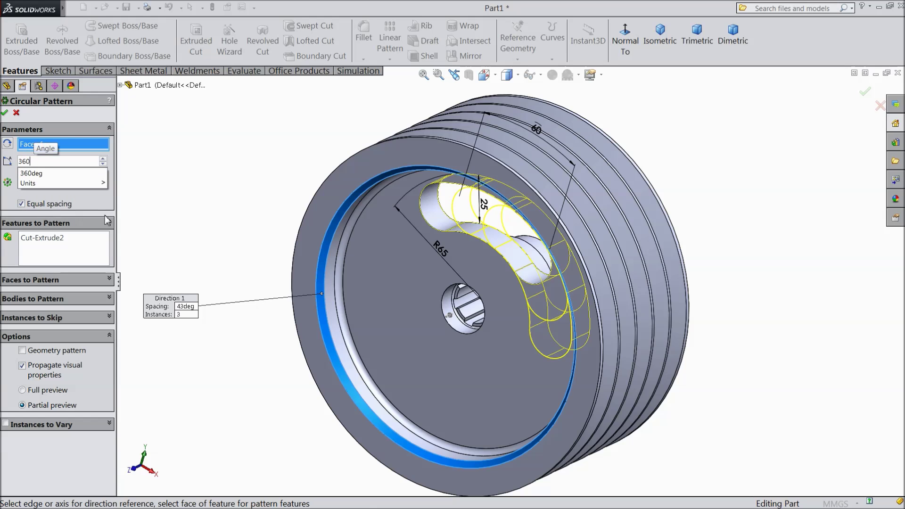
key(Return)
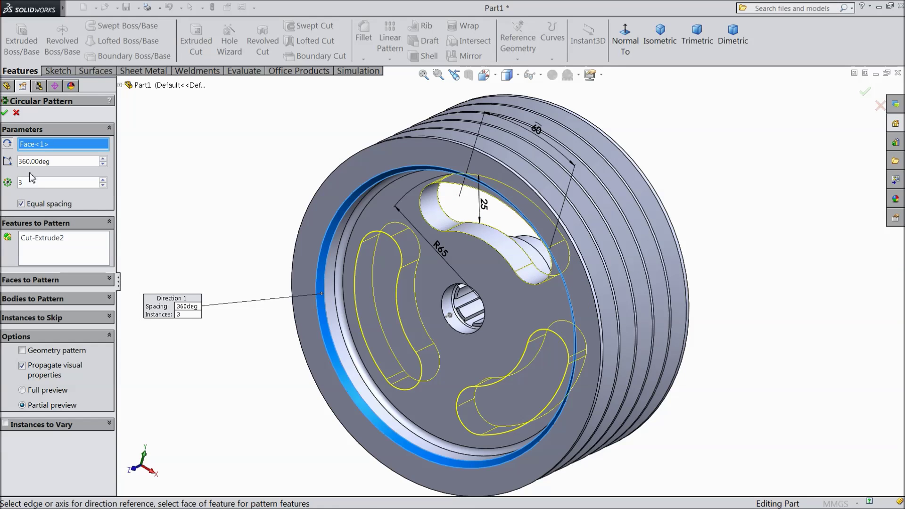
mouse_move(175, 227)
middle_down()
mouse_move(216, 188)
mouse_move(179, 235)
middle_up()
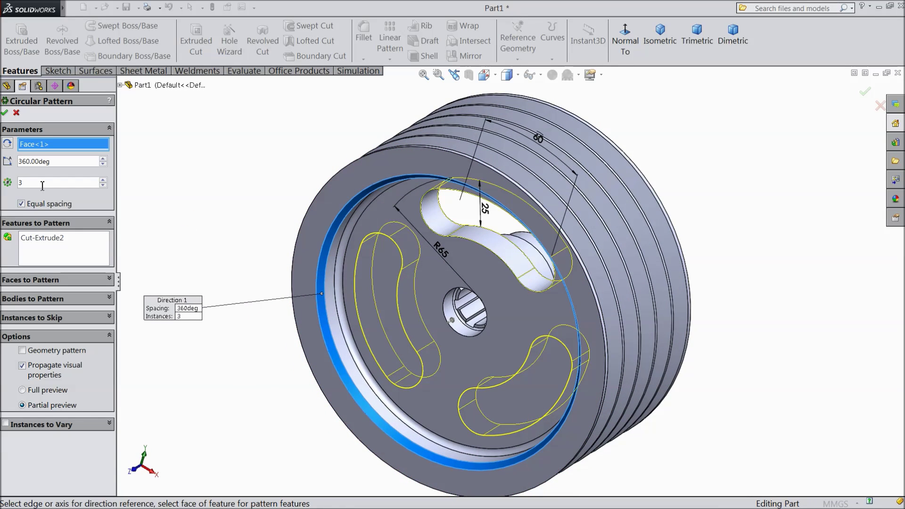
click(5, 113)
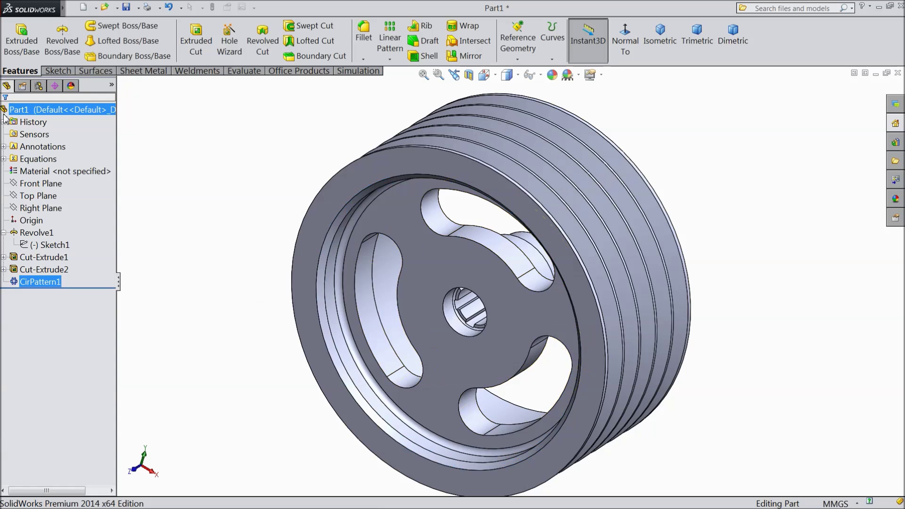
Apply a 4 mm constant-size fillet to the end faces of all three curved slots.
mouse_move(194, 259)
middle_down()
mouse_move(228, 206)
mouse_move(201, 249)
middle_up()
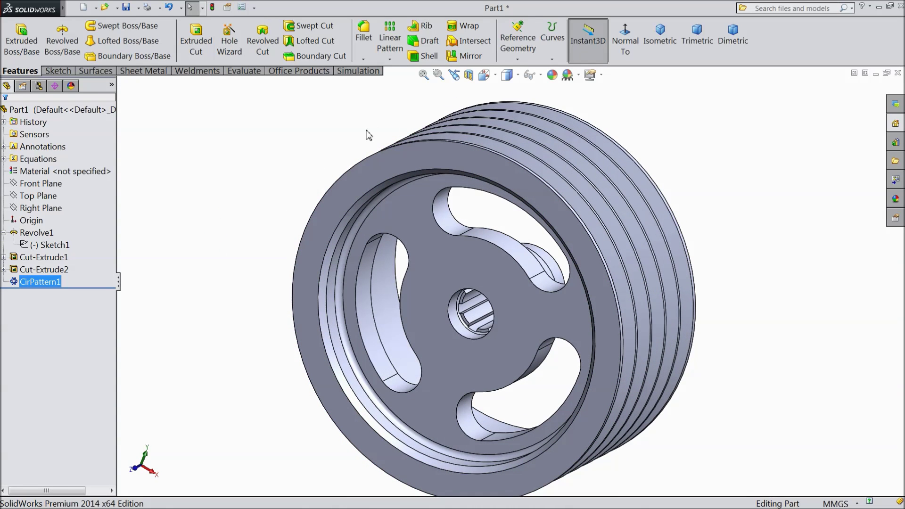
click(364, 38)
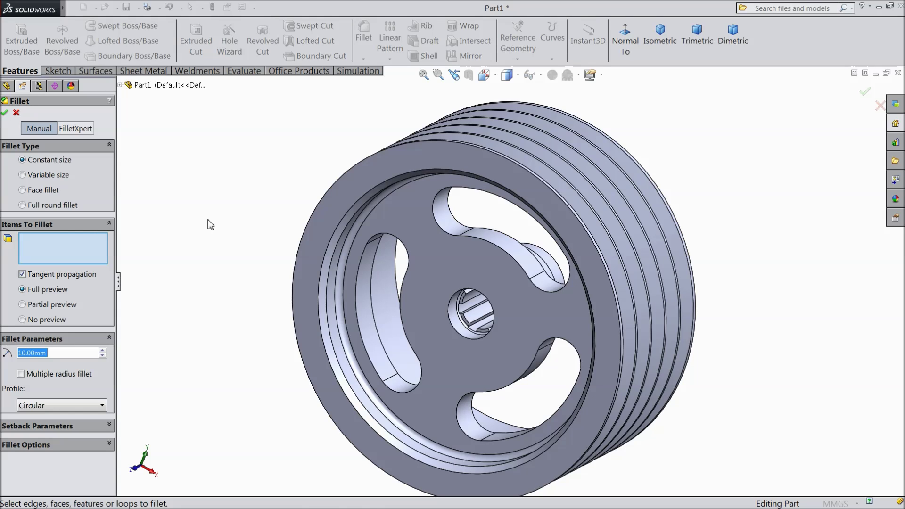
text(4)
key(Return)
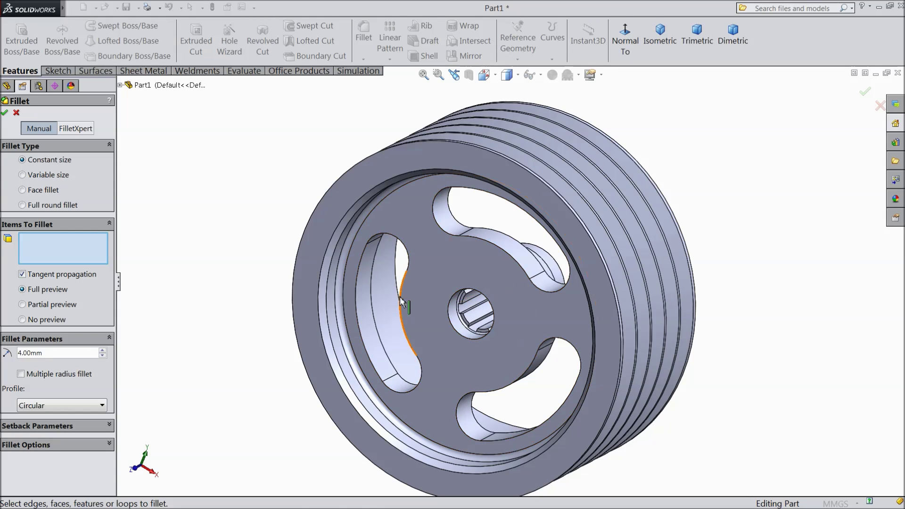
click(450, 231)
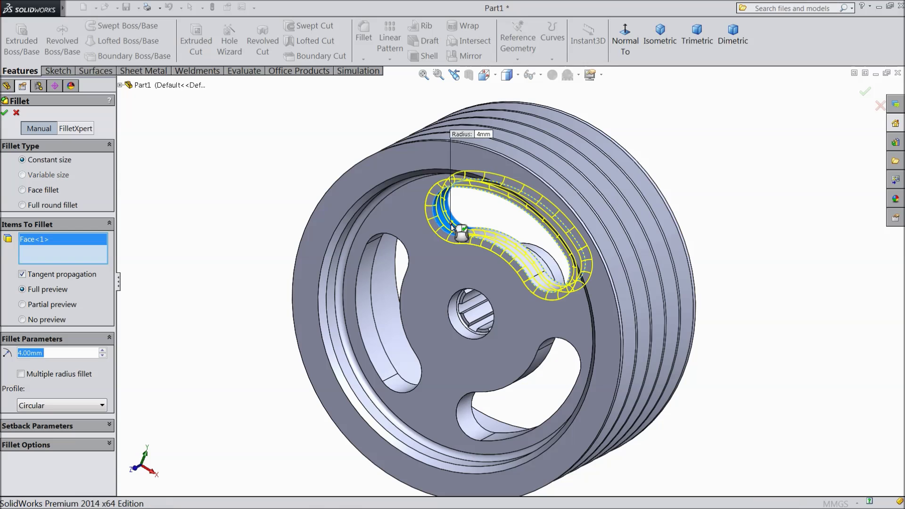
click(473, 431)
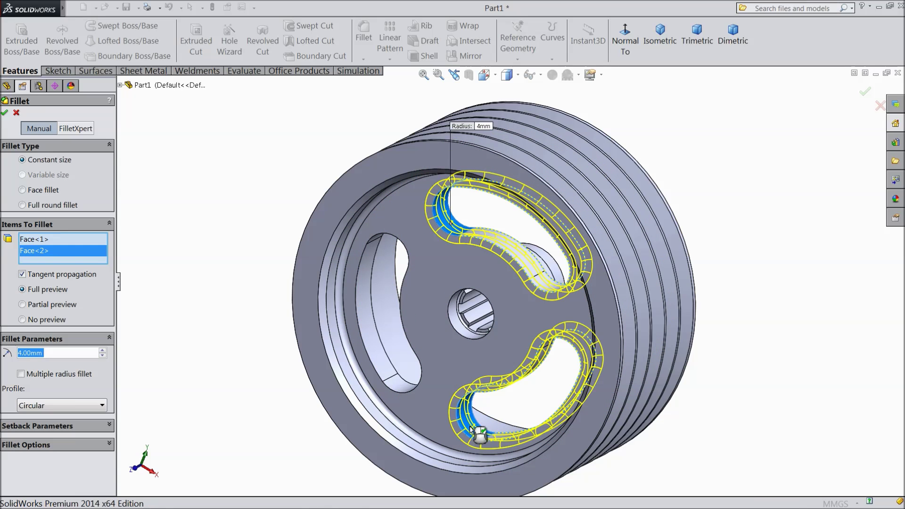
click(401, 385)
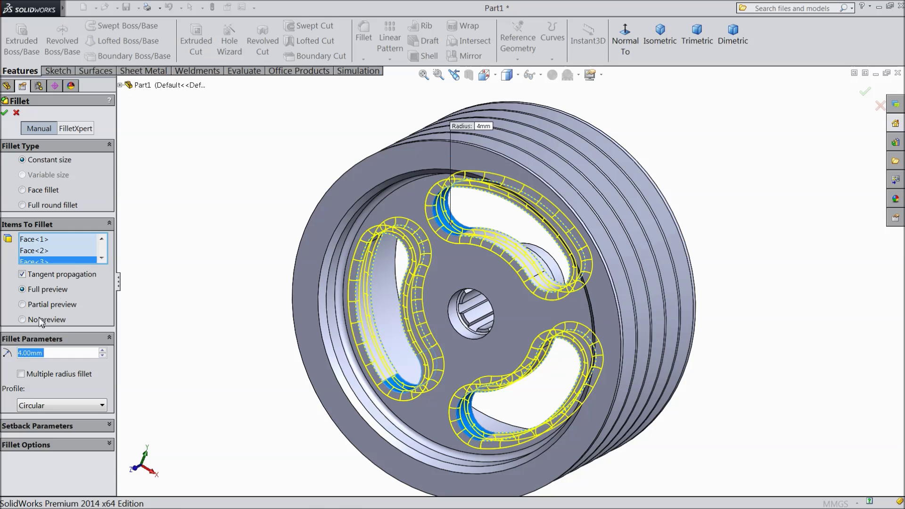
click(5, 113)
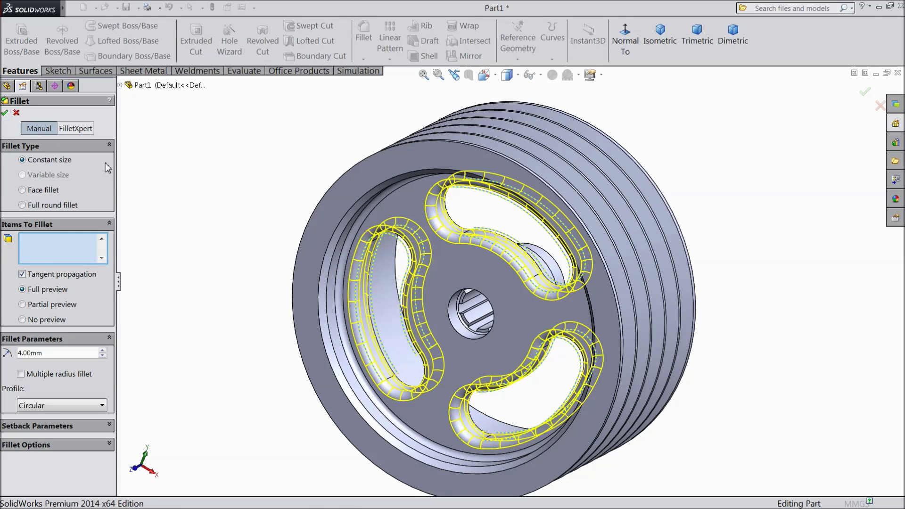
Inspect the pulley shaded without edges and from another angle, and return the display style to Shaded With Edges.
click(507, 75)
click(511, 107)
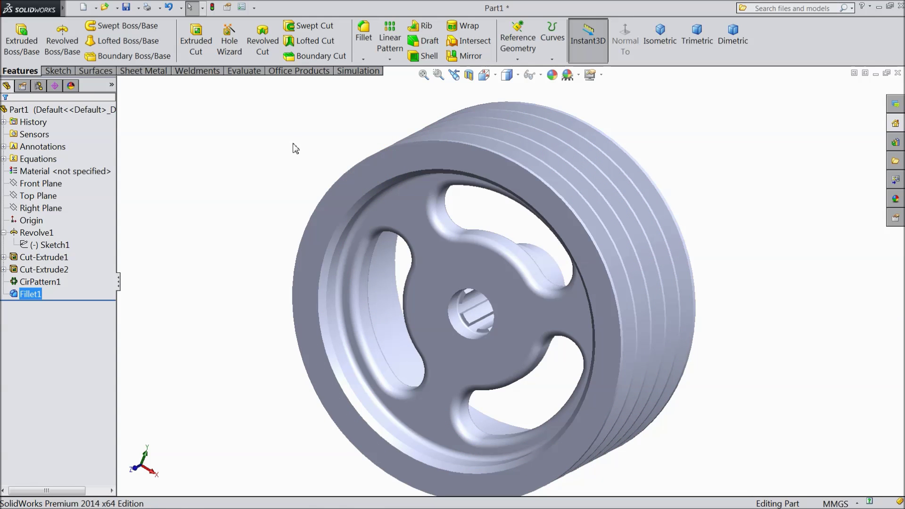
middle_drag(294, 147, 585, 268)
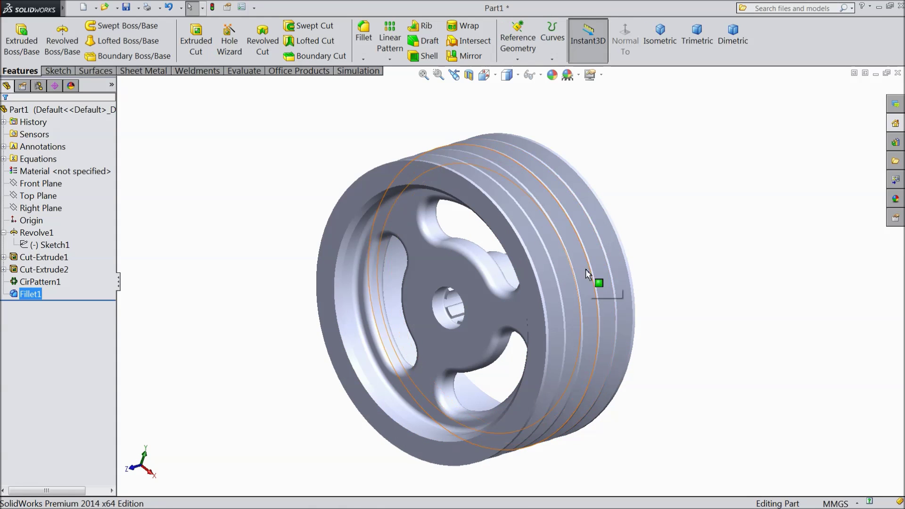
click(517, 74)
click(507, 90)
Turn on RealView Graphics for the pulley display.
click(592, 75)
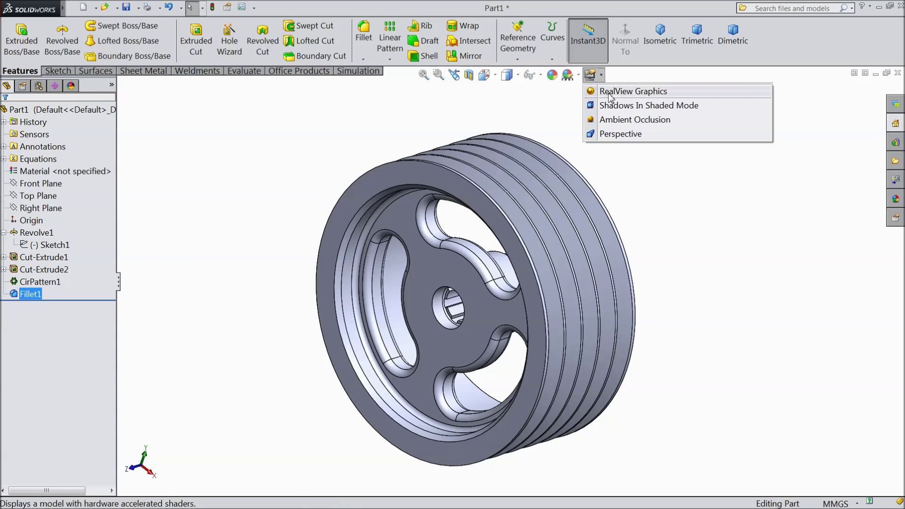
click(616, 91)
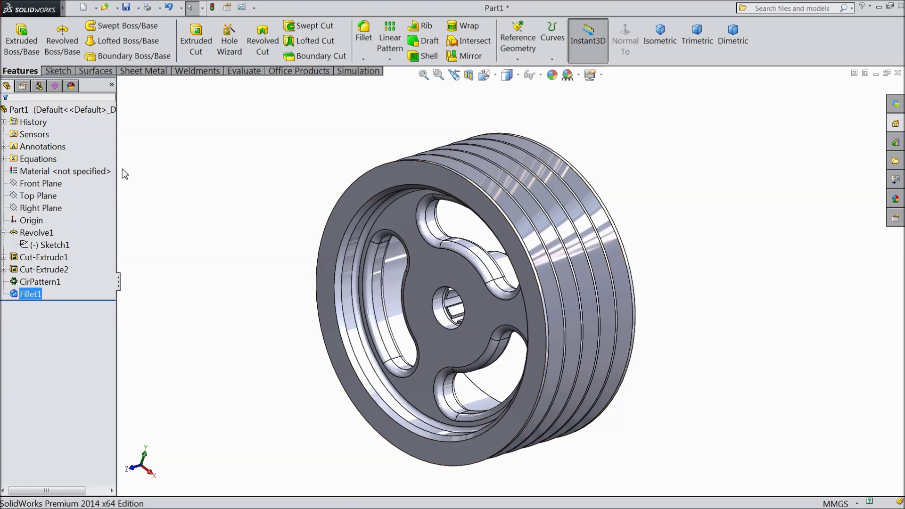
Assign Cast Stainless Steel from the SolidWorks Materials steel library to the pulley part.
right_click(38, 171)
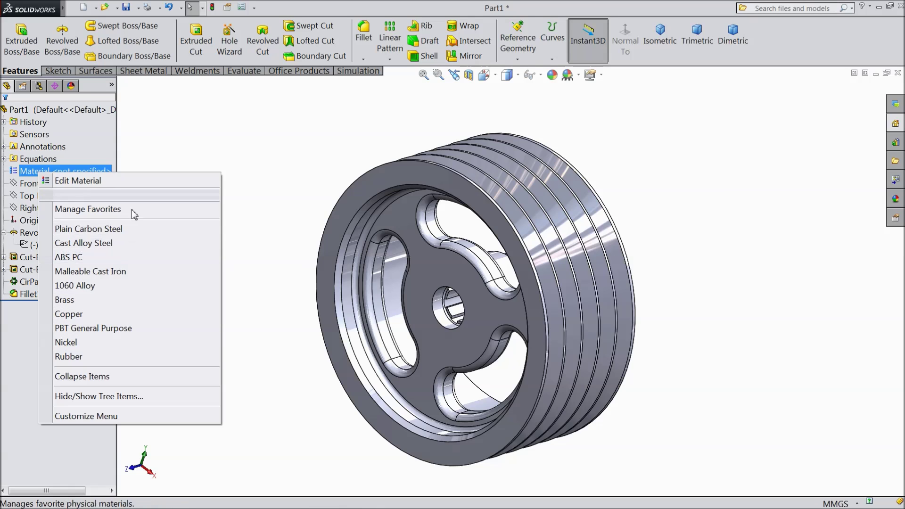
click(143, 184)
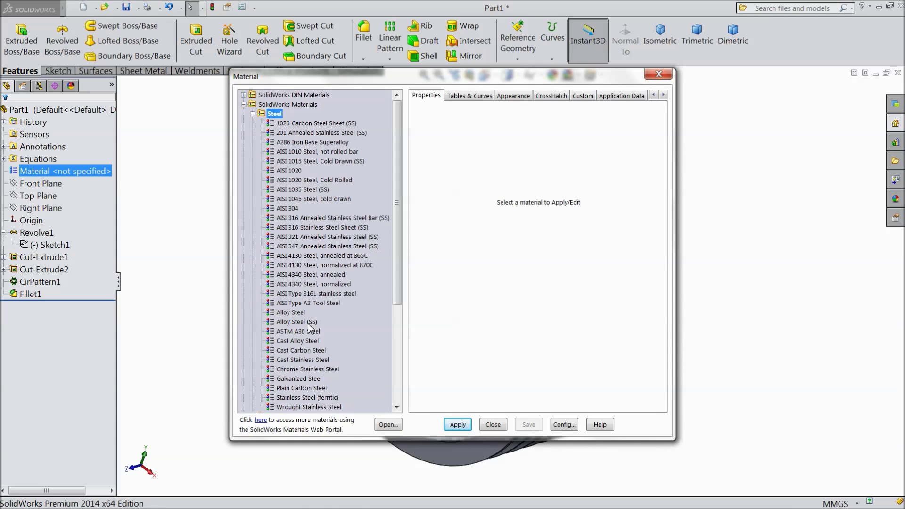
drag(398, 285, 399, 316)
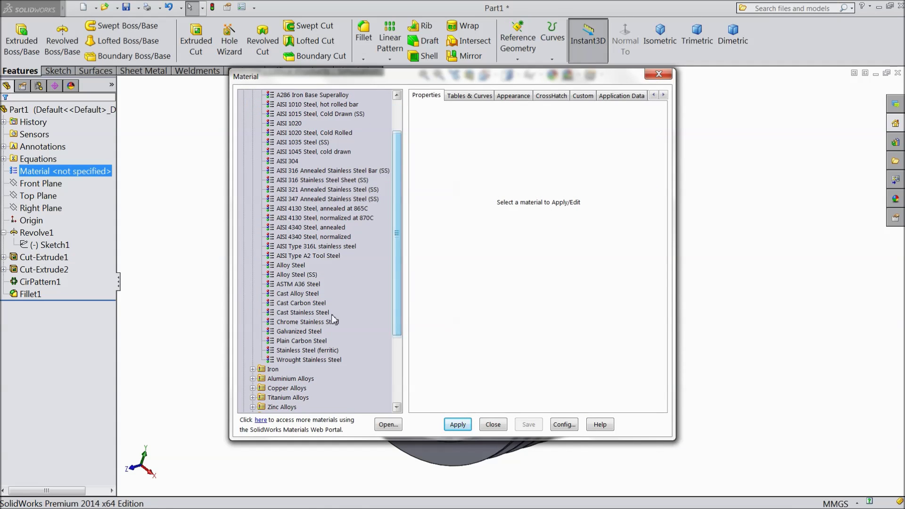
click(304, 313)
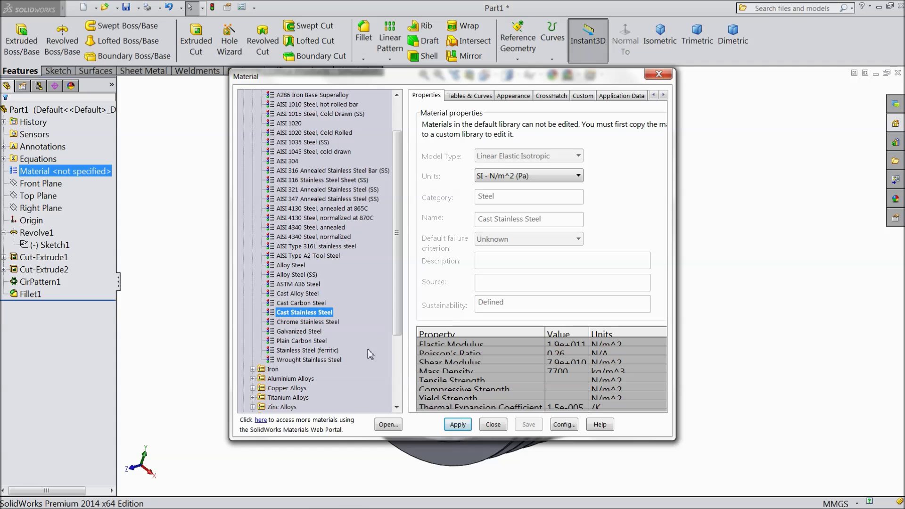
click(457, 424)
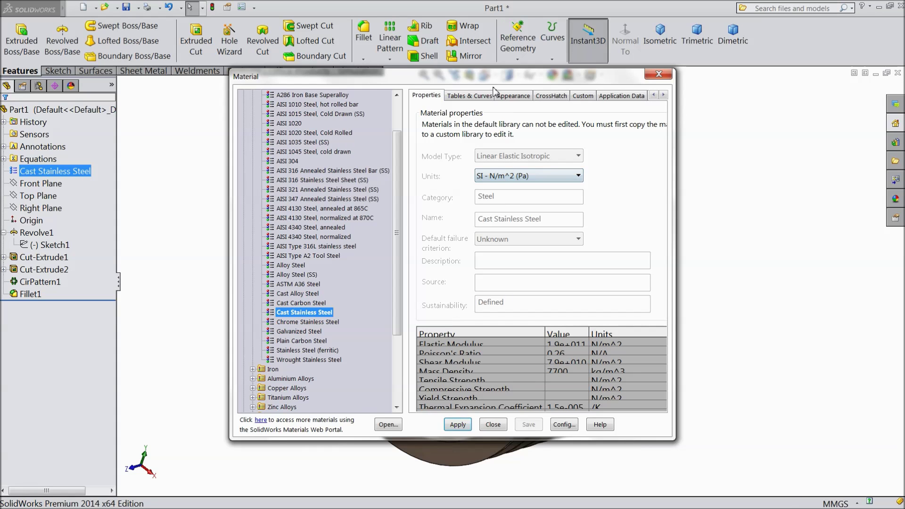
drag(494, 82, 171, 86)
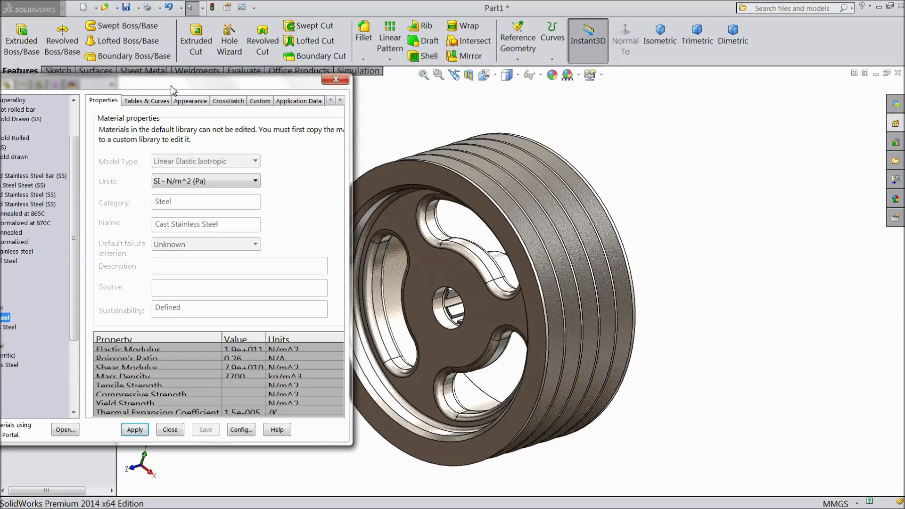
click(170, 429)
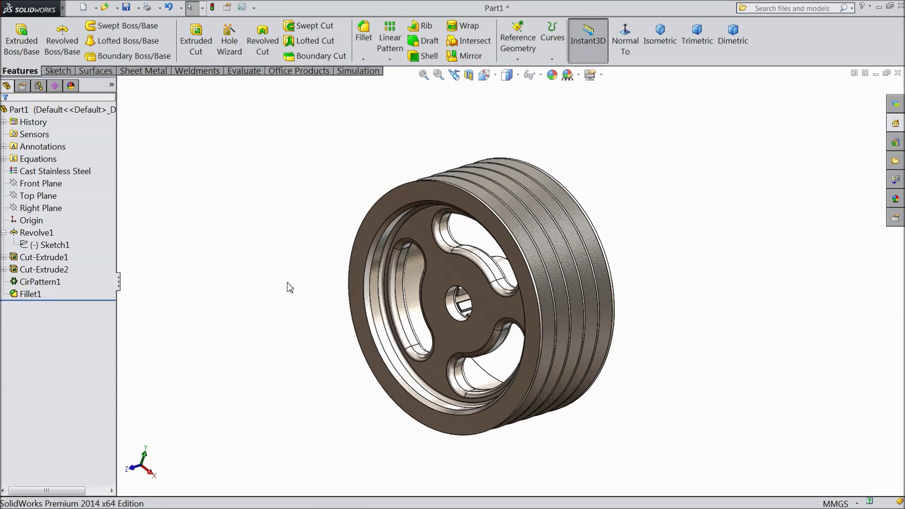
Examine the pulley's material appearance from both sides, including the belt grooves, web slots and splined hub.
middle_drag(288, 284, 410, 272)
scroll(508, 282, down, 2)
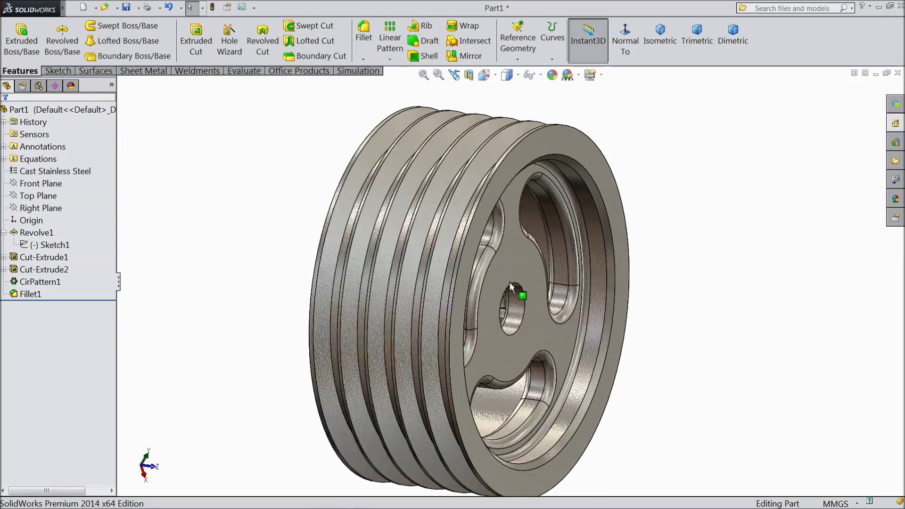
scroll(523, 307, down, 1)
middle_drag(523, 307, 284, 330)
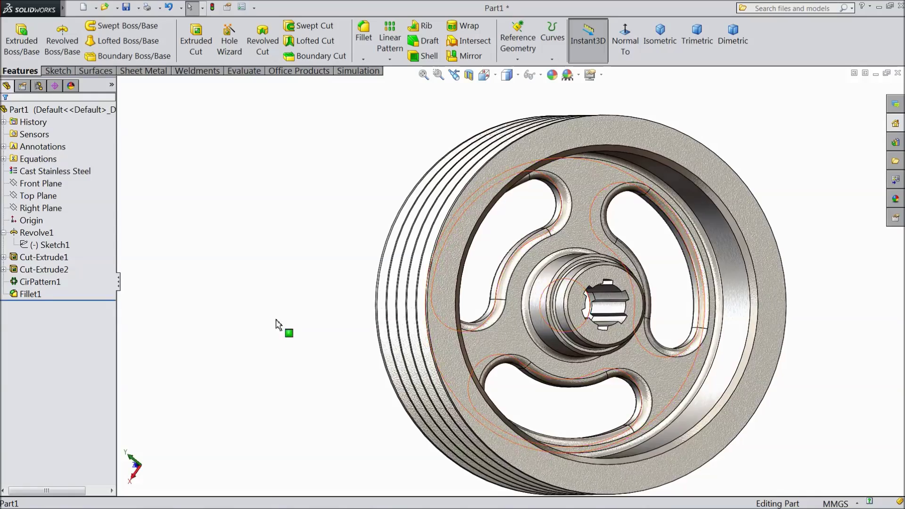
scroll(344, 282, up, 3)
scroll(647, 288, down, 2)
middle_drag(551, 289, 566, 321)
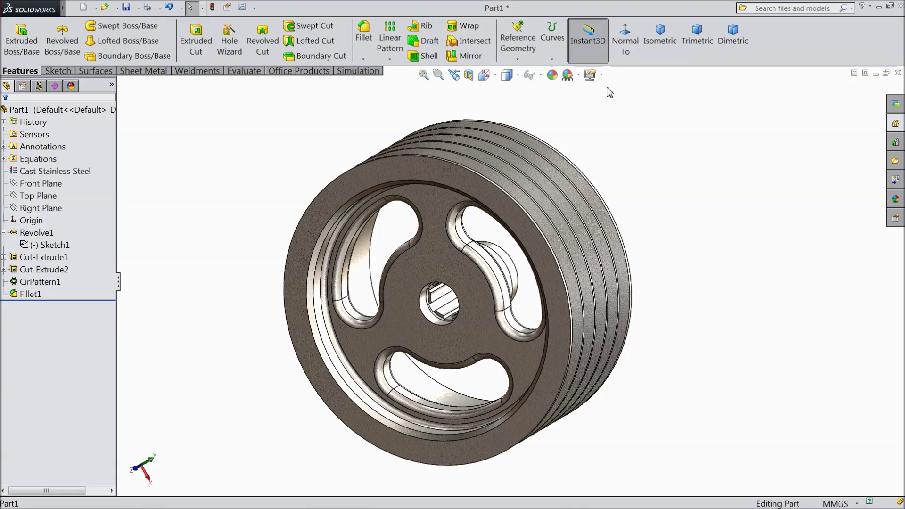
Turn on Perspective display, inspect the pulley from several angles, and set the view to Isometric.
click(595, 75)
click(612, 135)
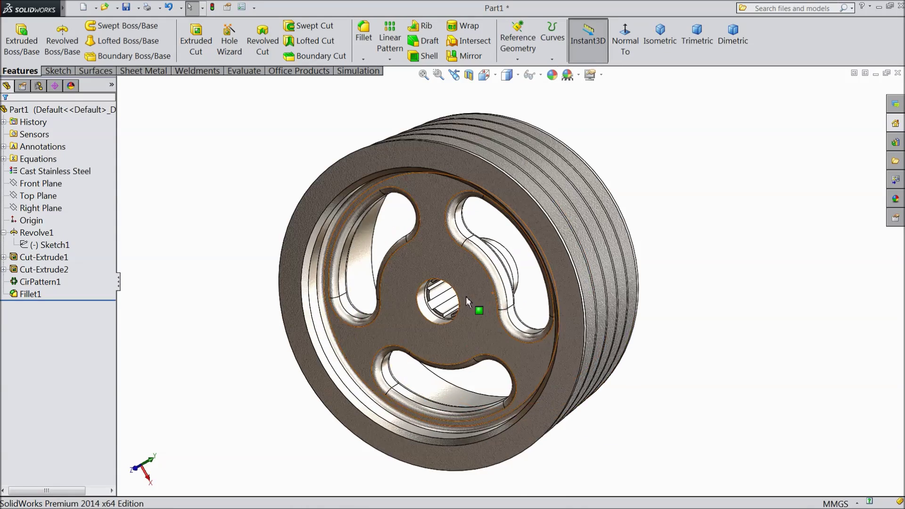
middle_drag(613, 294, 460, 313)
scroll(692, 287, up, 2)
scroll(656, 271, down, 5)
middle_drag(656, 271, 365, 333)
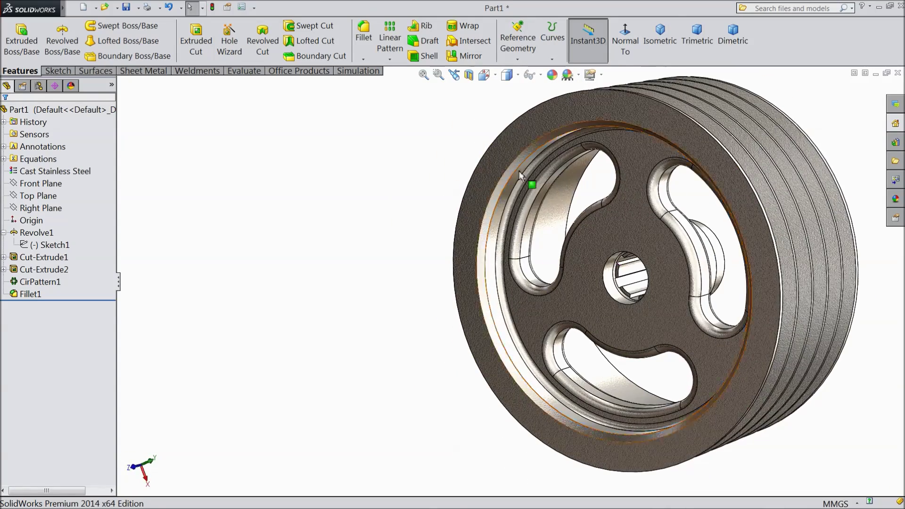
click(665, 44)
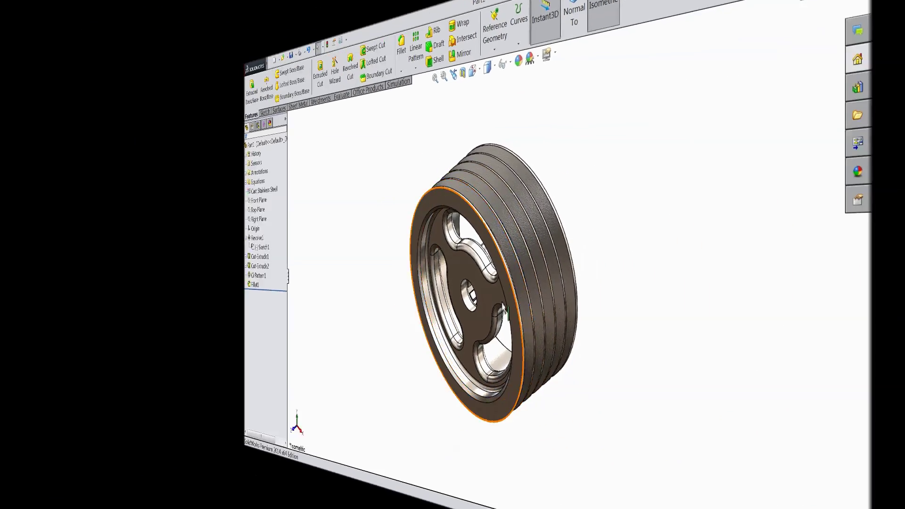